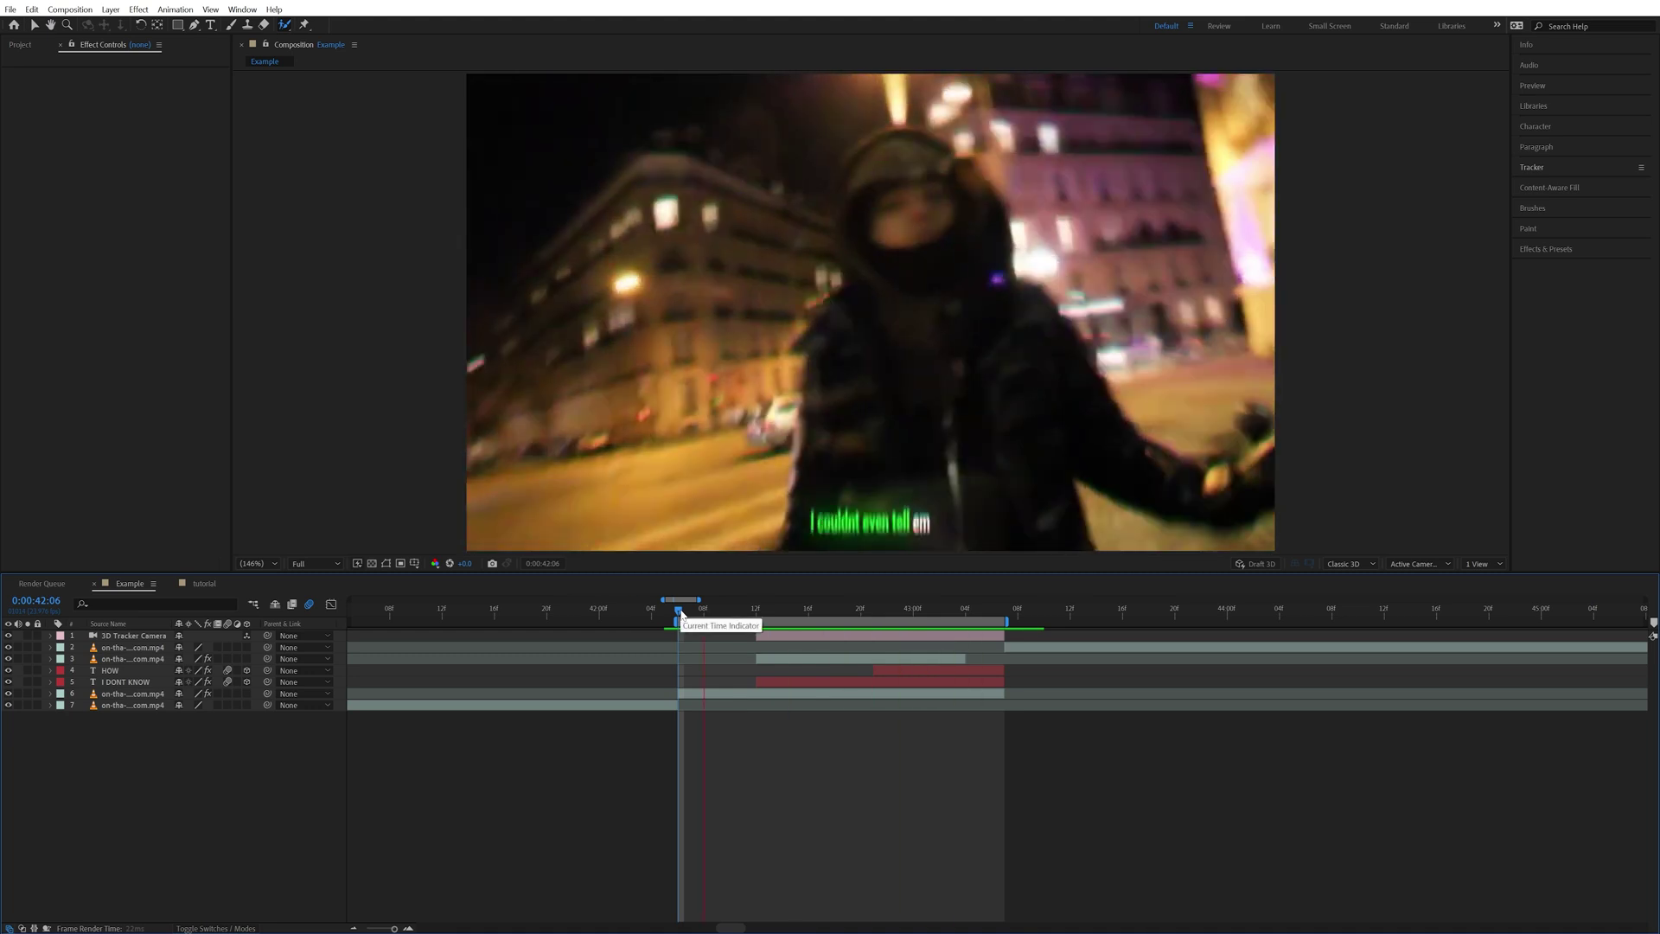
Step: Scrub through the Example composition's animated text and the unedited tutorial clip to examine the target effect and its source footage
{"action": "left_click_drag", "start_coordinate": [730, 619], "coordinate": [925, 616]}
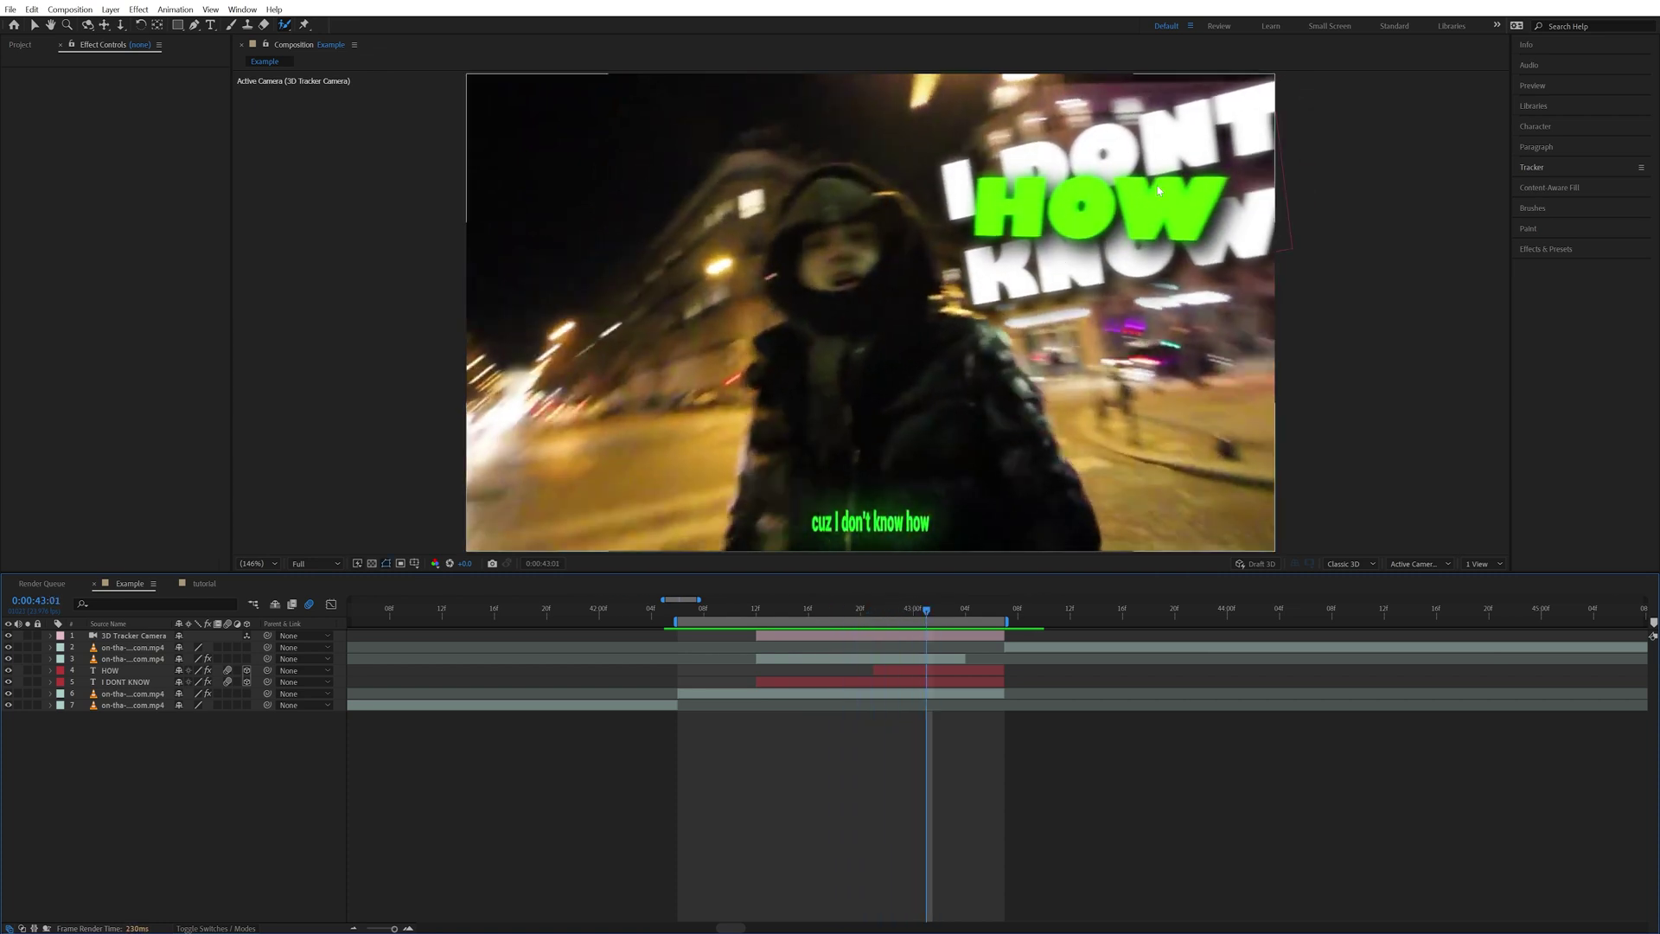
{"action": "left_click", "coordinate": [876, 614]}
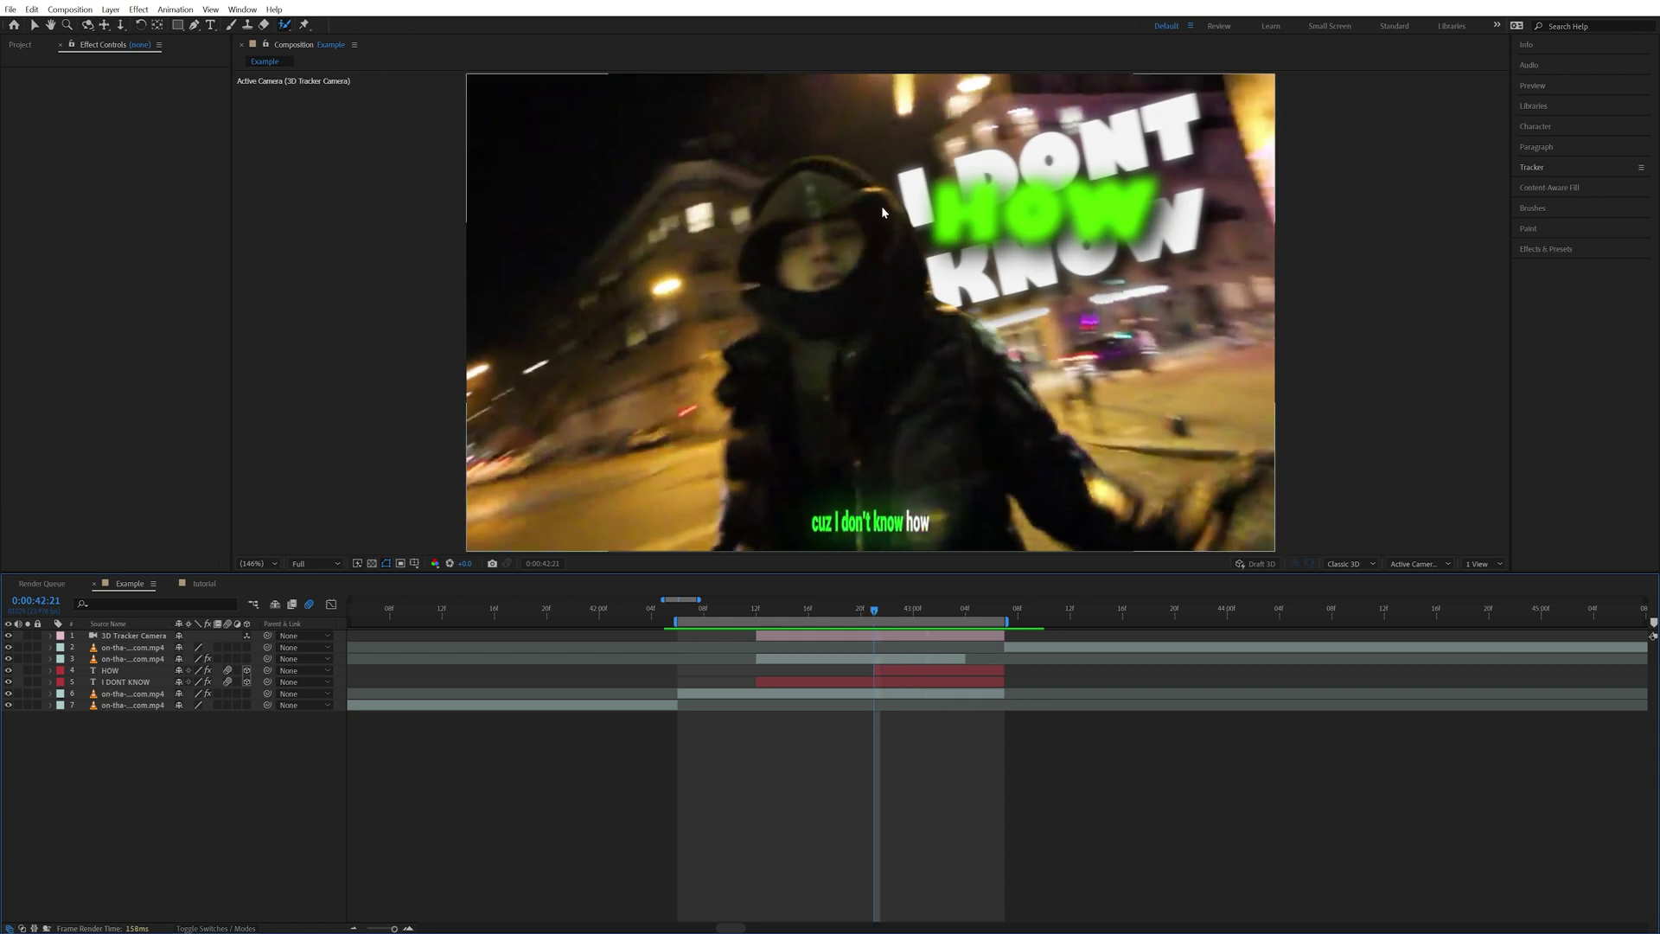
{"action": "left_click_drag", "start_coordinate": [831, 615], "coordinate": [919, 616]}
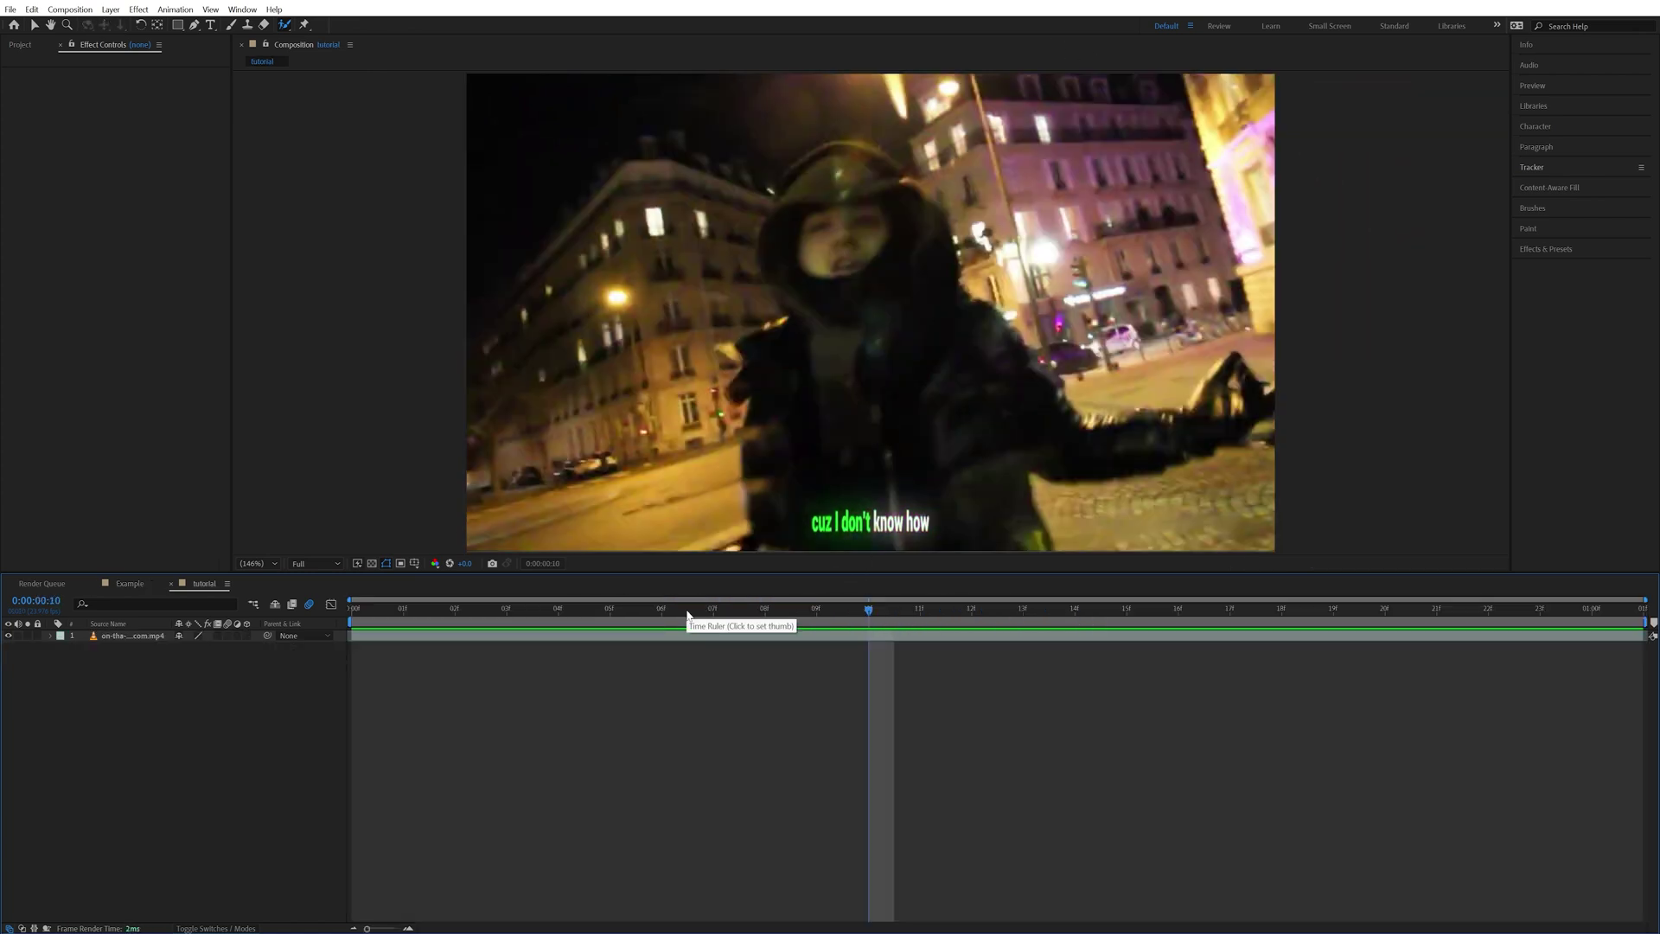
{"action": "left_click_drag", "start_coordinate": [688, 615], "coordinate": [995, 620]}
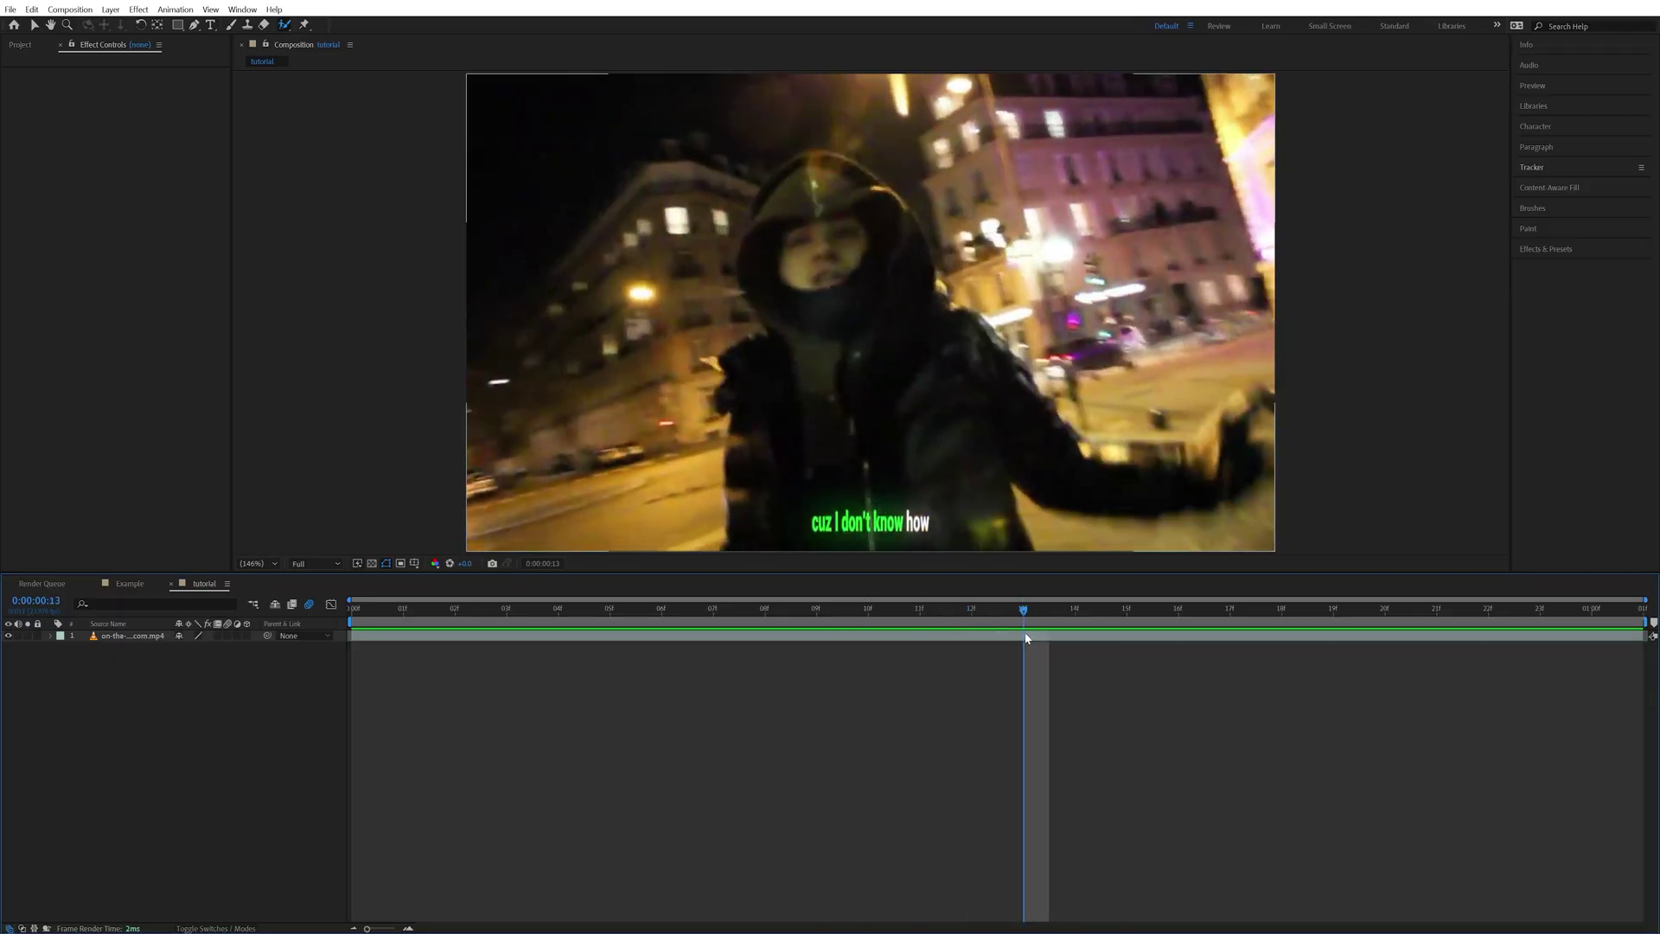
{"action": "left_click_drag", "start_coordinate": [1041, 614], "coordinate": [1236, 605]}
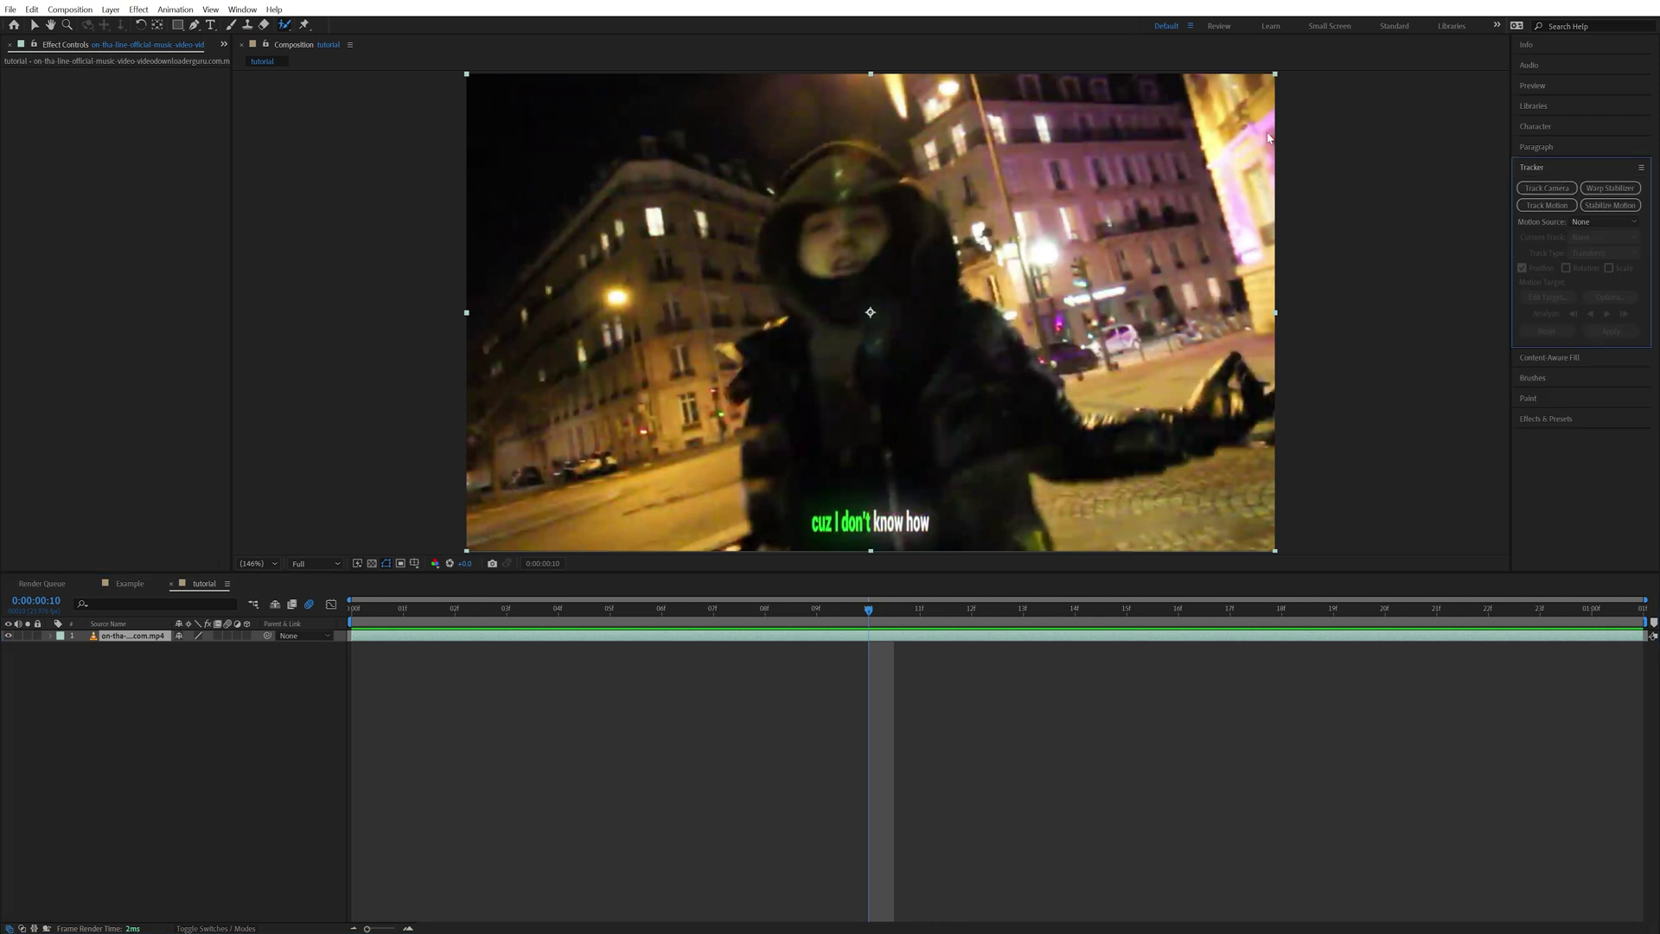
Step: Bring up the Tracker and run Track Camera on the video layer
{"action": "left_click", "coordinate": [242, 9]}
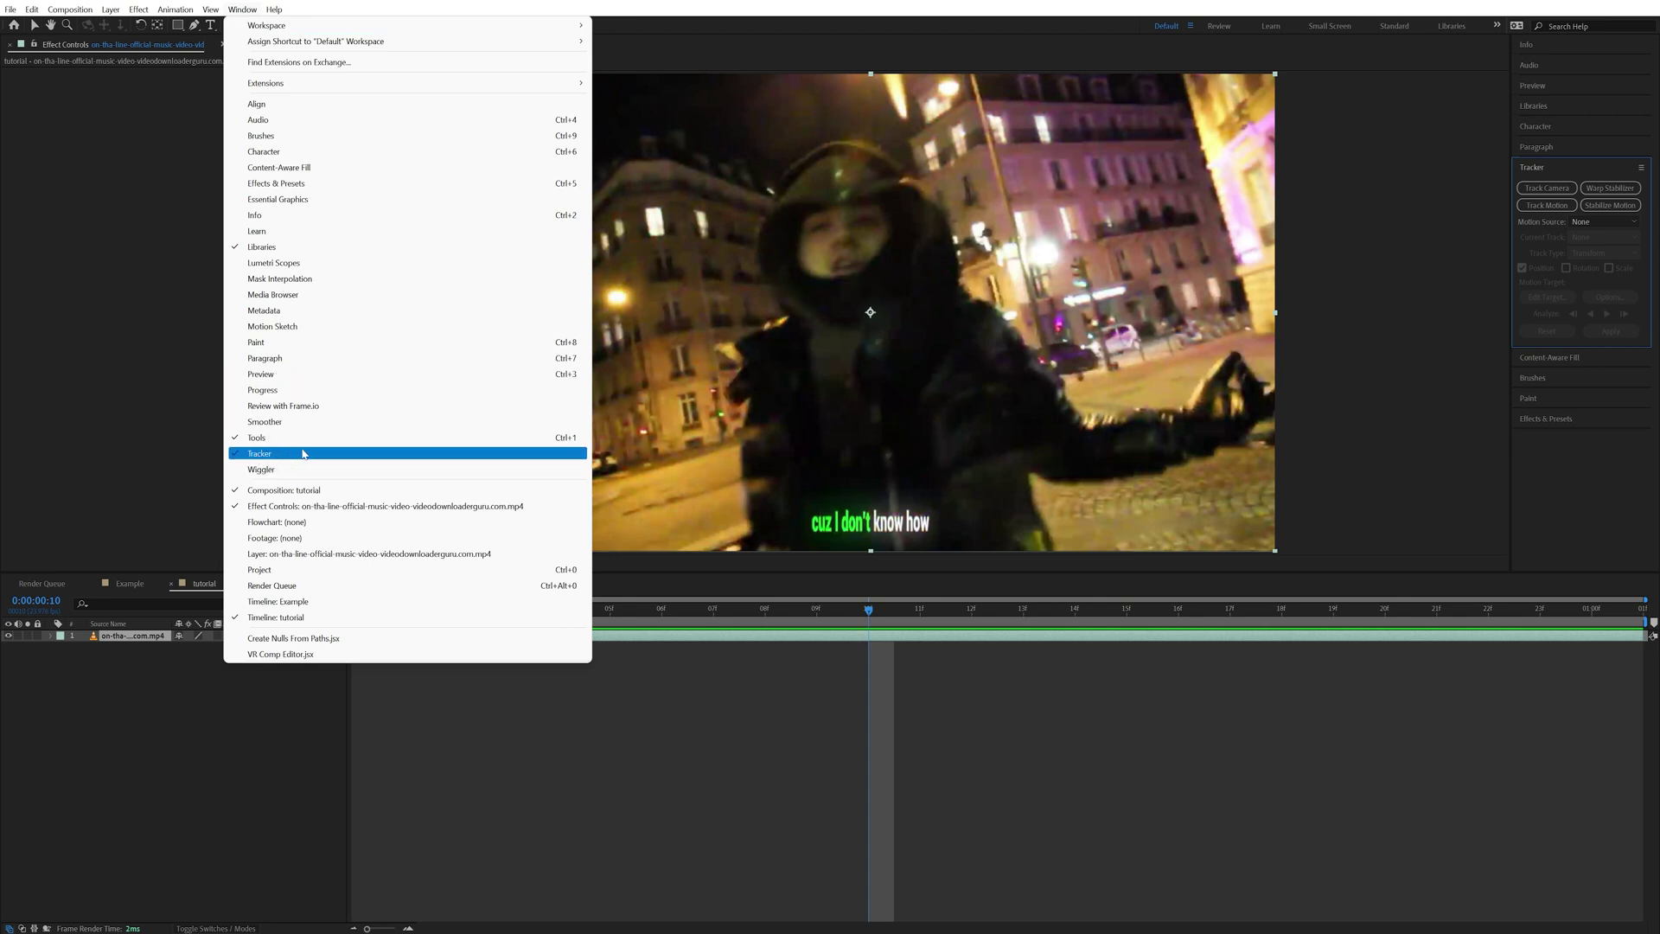
{"action": "left_click", "coordinate": [1381, 173]}
{"action": "left_click", "coordinate": [398, 647]}
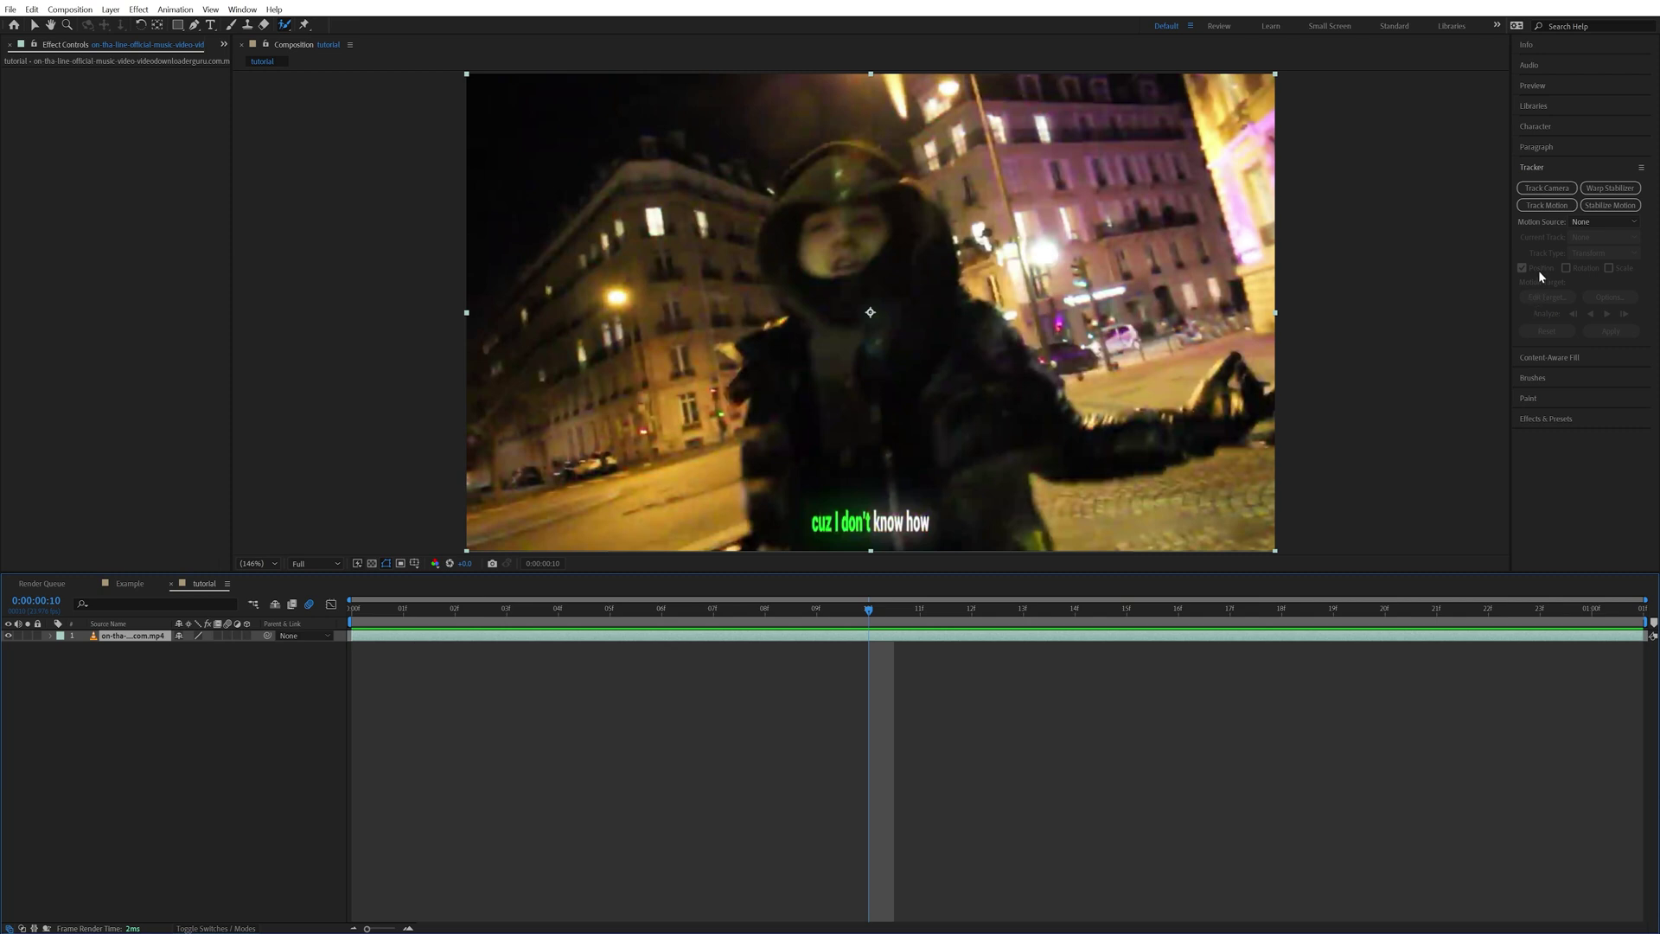
{"action": "left_click", "coordinate": [1540, 188]}
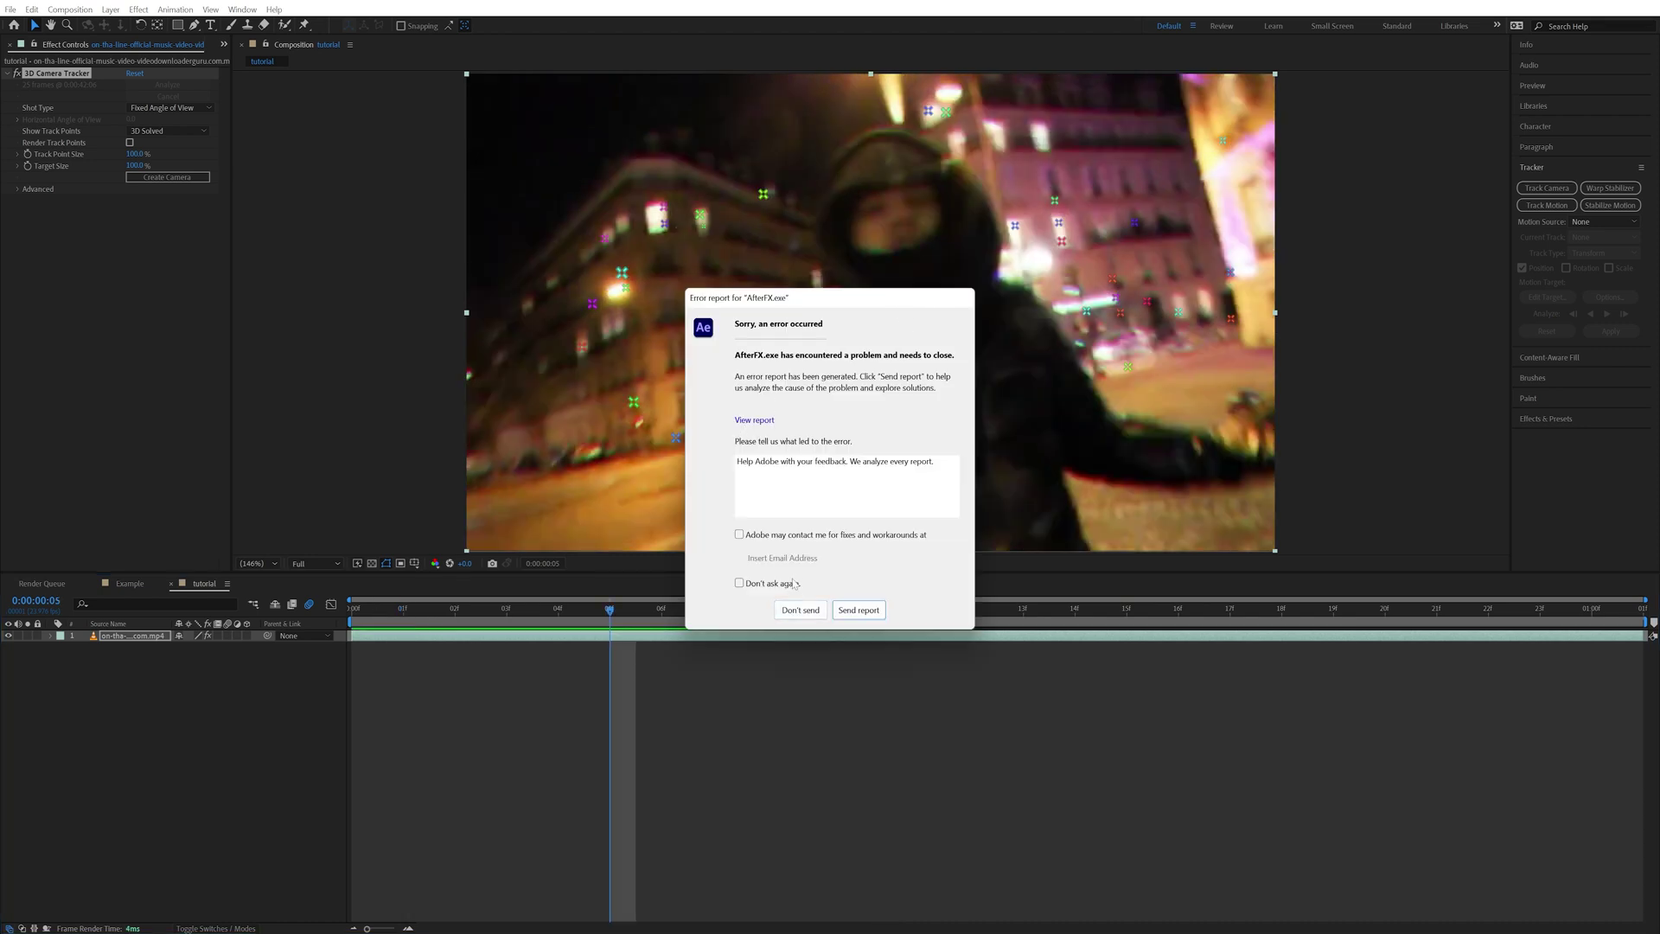
Step: Dismiss the error report unsent and create a text and camera at frame 13 from a track point on the building behind the rapper
{"action": "left_click", "coordinate": [810, 611]}
{"action": "left_click_drag", "start_coordinate": [620, 615], "coordinate": [1024, 614]}
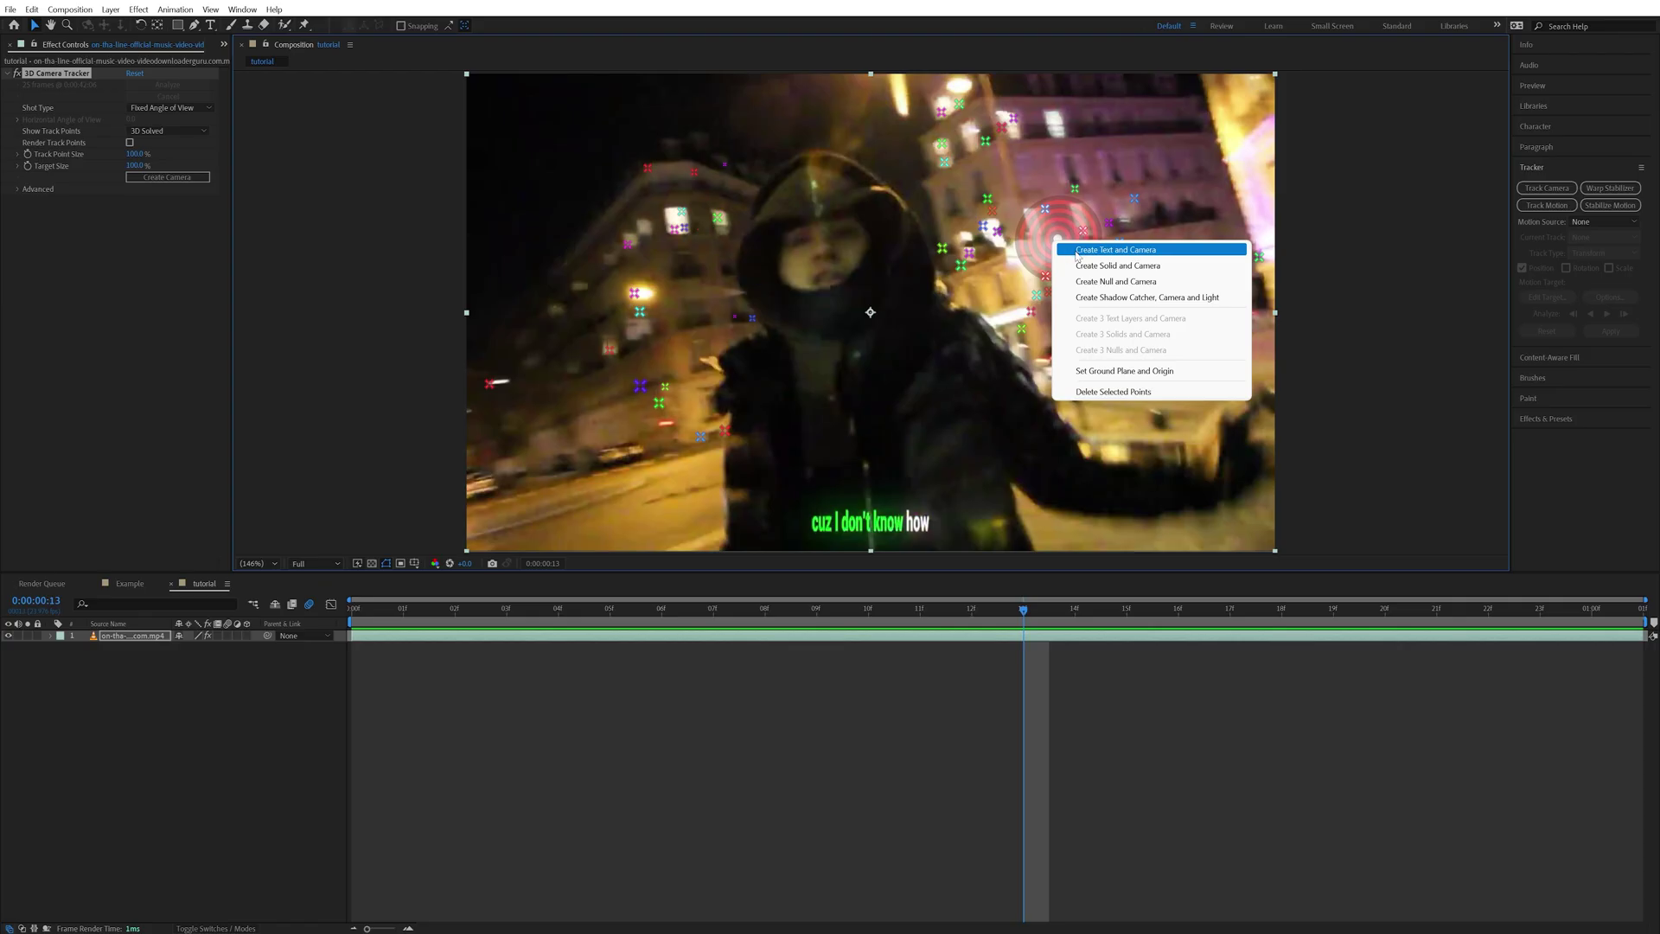
{"action": "left_click", "coordinate": [1077, 250]}
{"action": "key", "text": "space"}
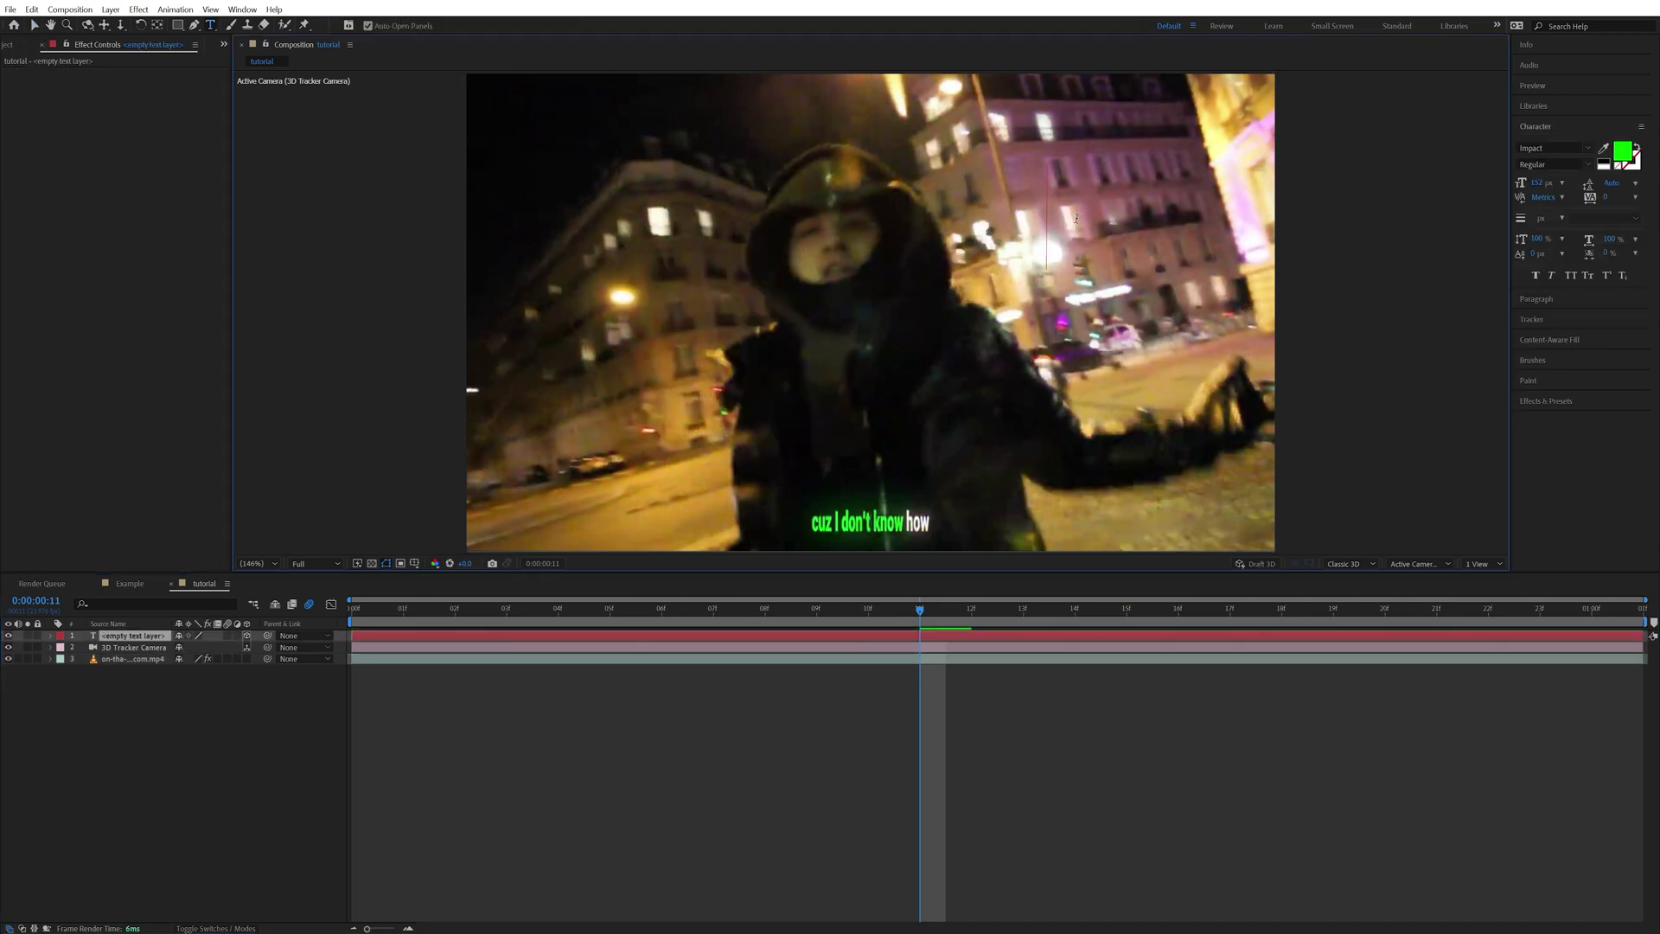
Step: Replace the tracked placeholder text with "I DONT" and "KNOW" on two lines
{"action": "type", "text": "I"}
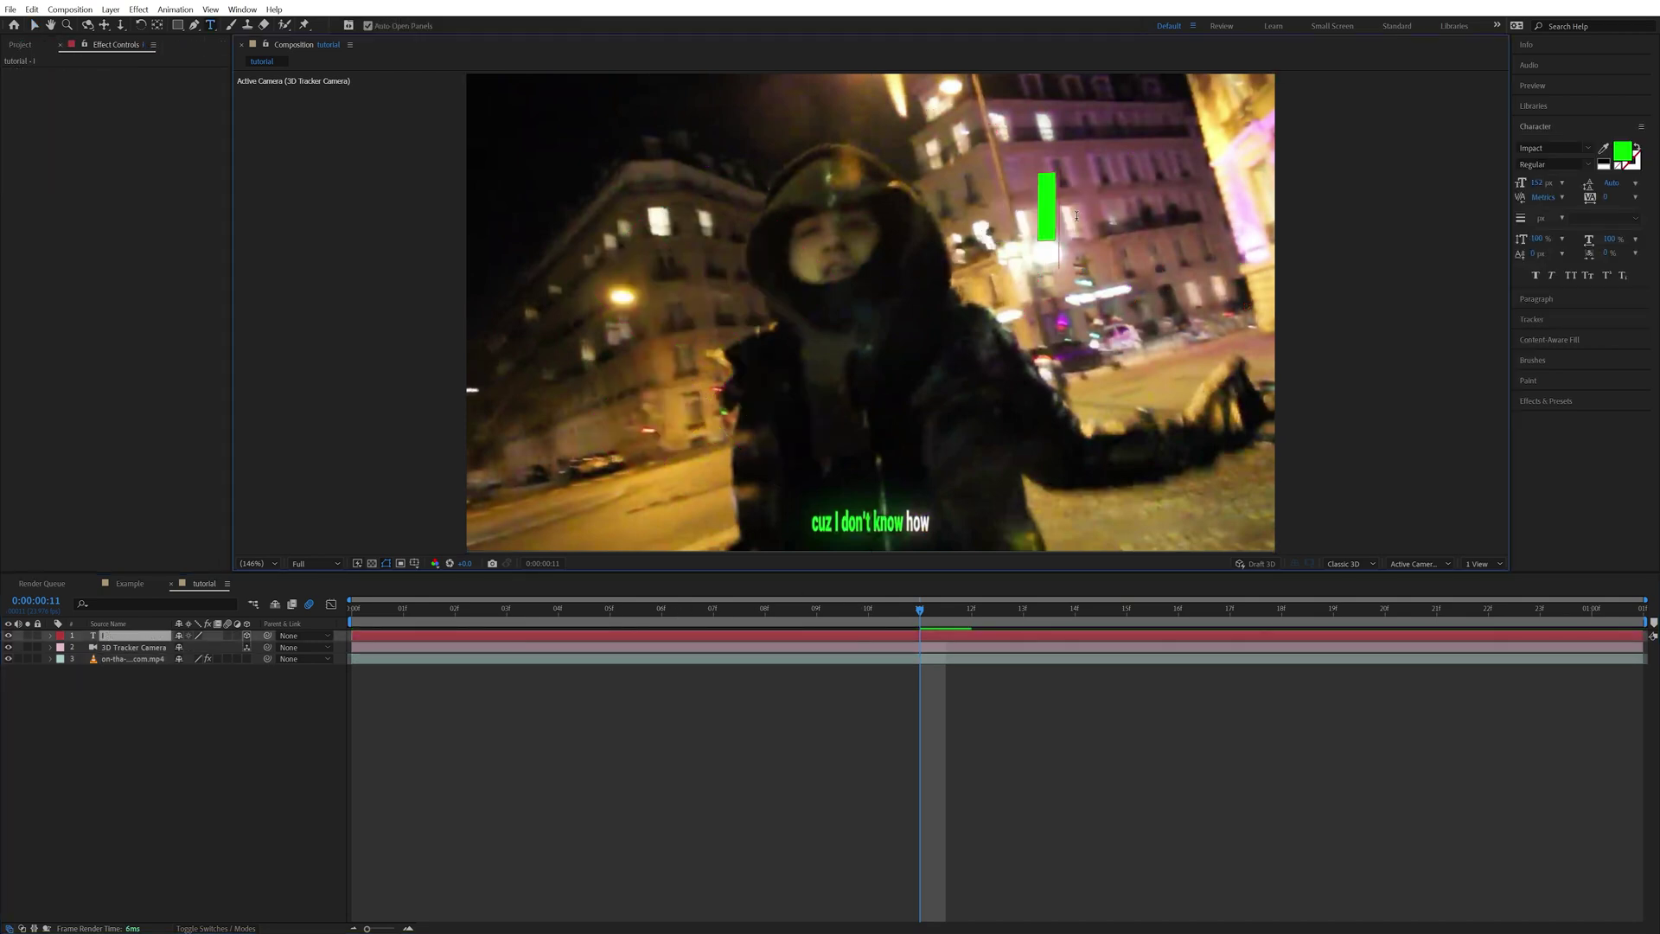
{"action": "type", "text": " DONT"}
{"action": "key", "text": "Return"}
{"action": "type", "text": "KNOW"}
Step: Set the fill color of the whole I DONT KNOW text to white (FFFFFF)
{"action": "key", "text": "ctrl+a"}
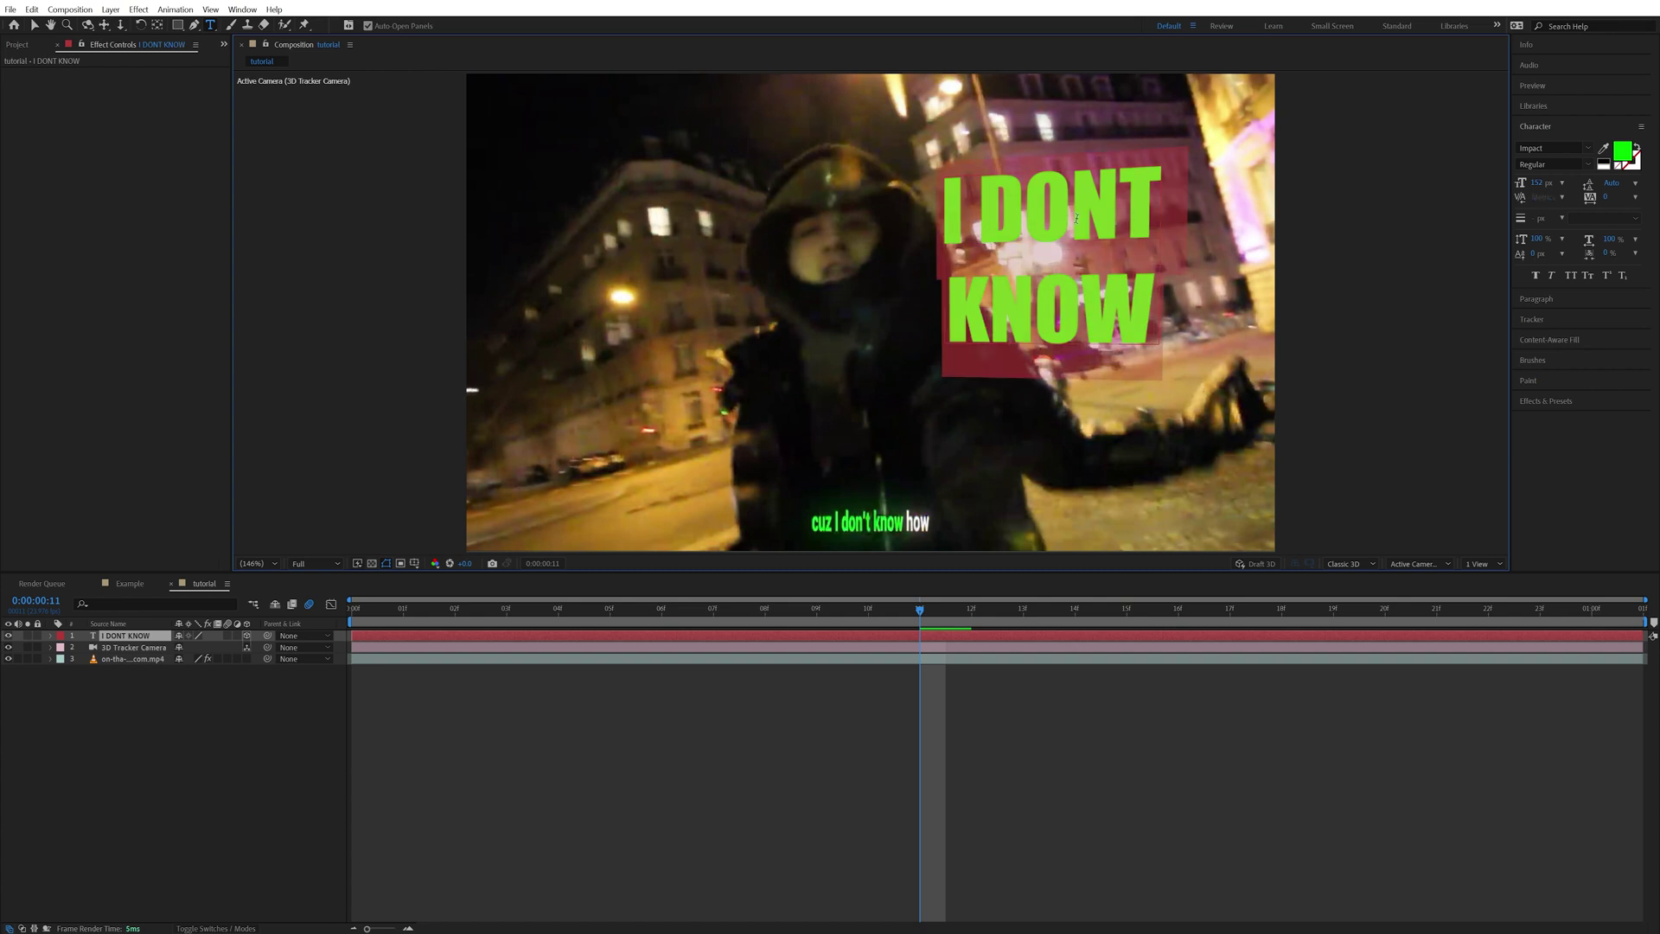
{"action": "left_click", "coordinate": [1623, 152]}
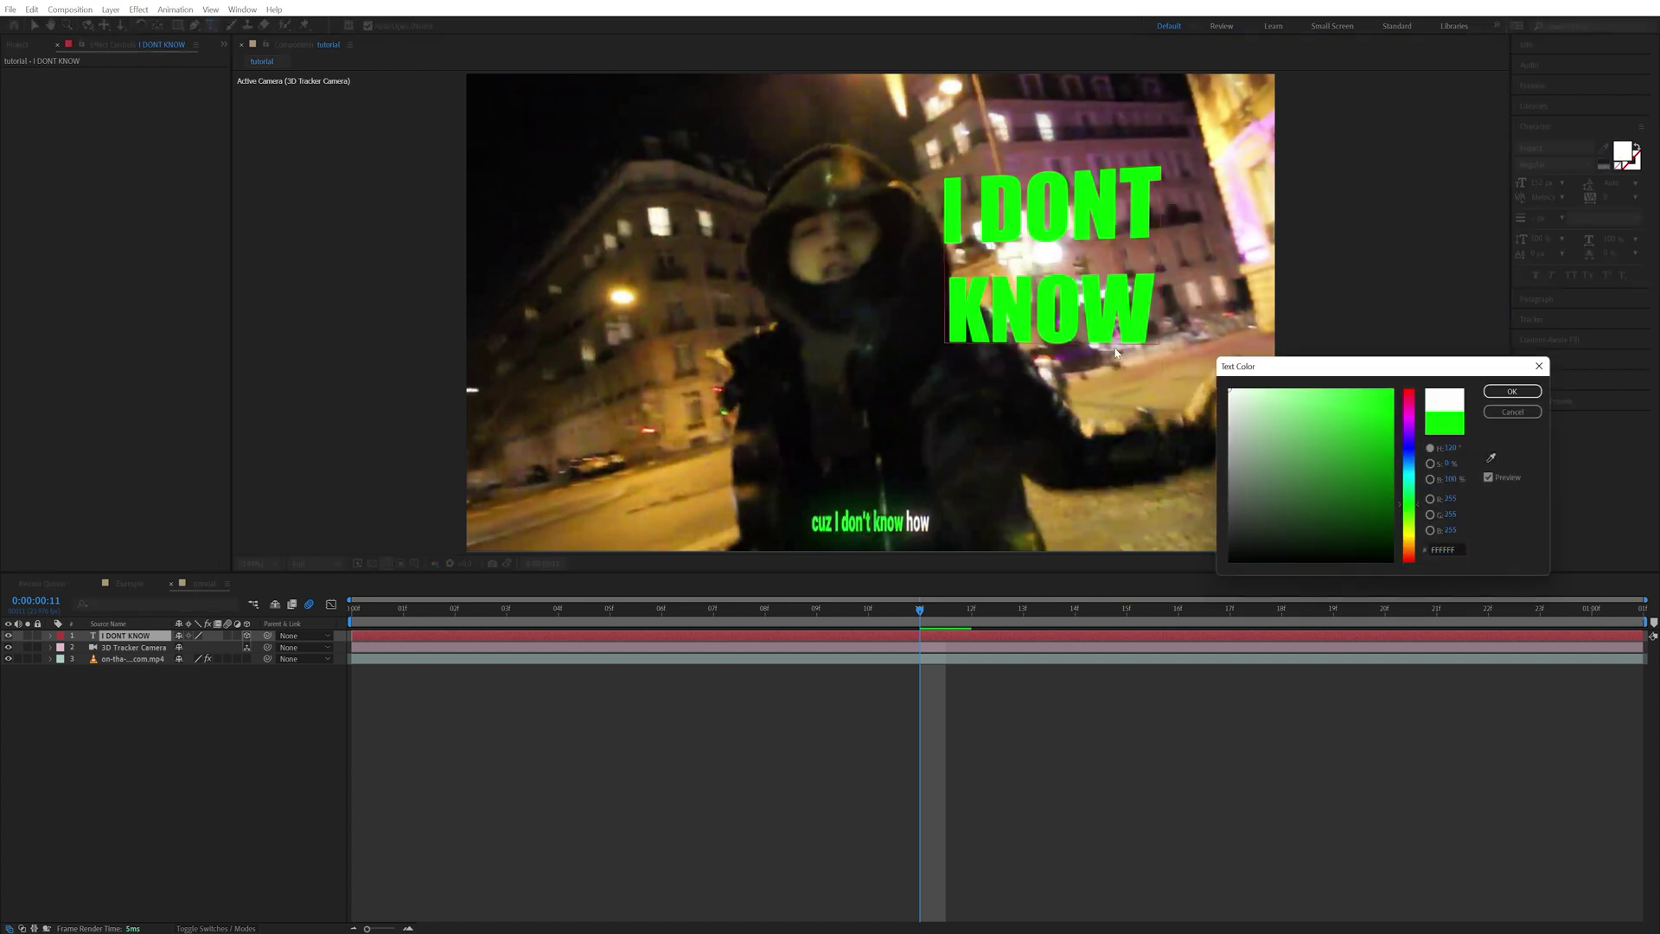
{"action": "left_click", "coordinate": [1494, 390]}
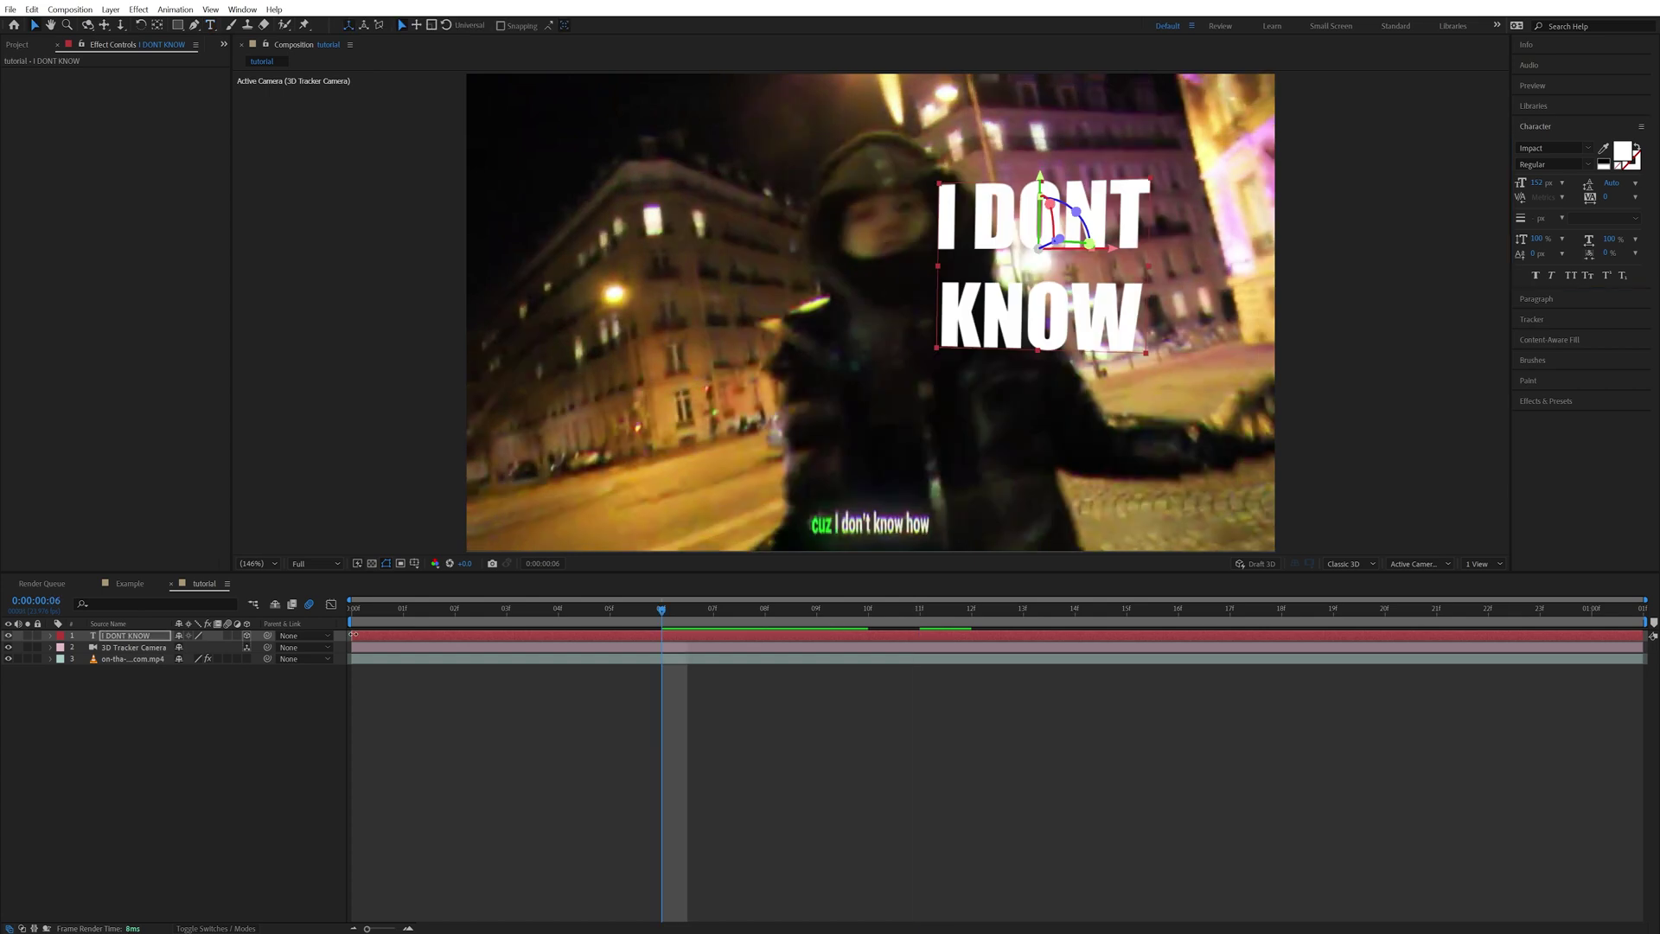
Step: Trim the start of the I DONT KNOW layer to frame 6 and scrub to check its timing
{"action": "left_click", "coordinate": [506, 637]}
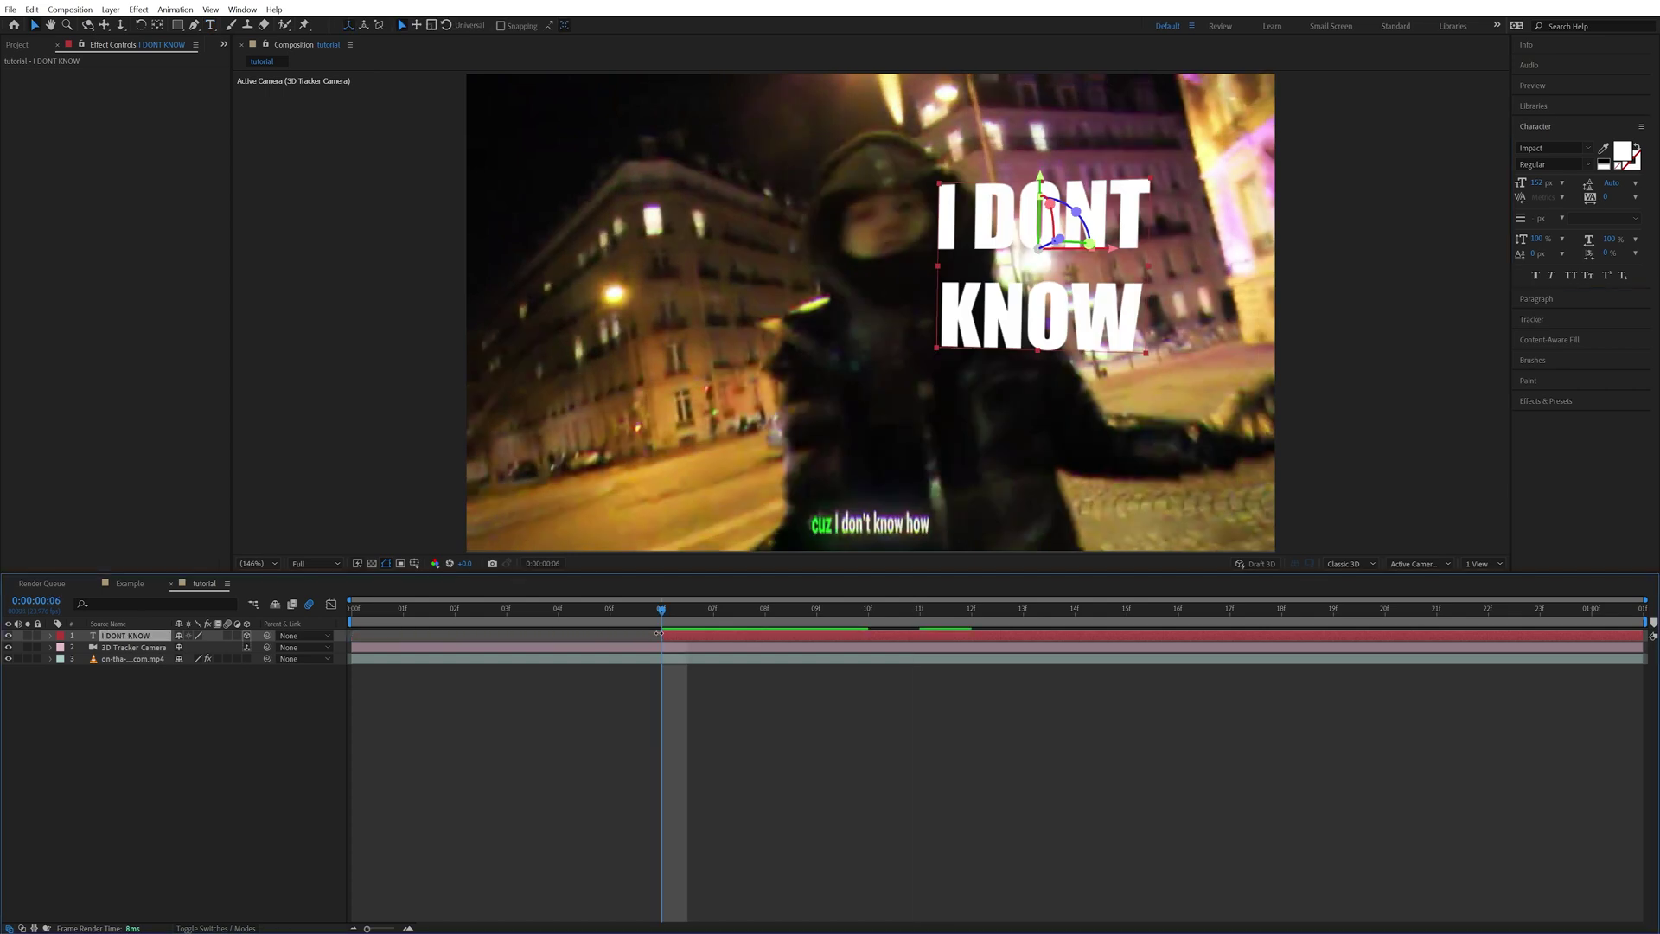
{"action": "left_click", "coordinate": [713, 618]}
{"action": "left_click_drag", "start_coordinate": [713, 618], "coordinate": [974, 617]}
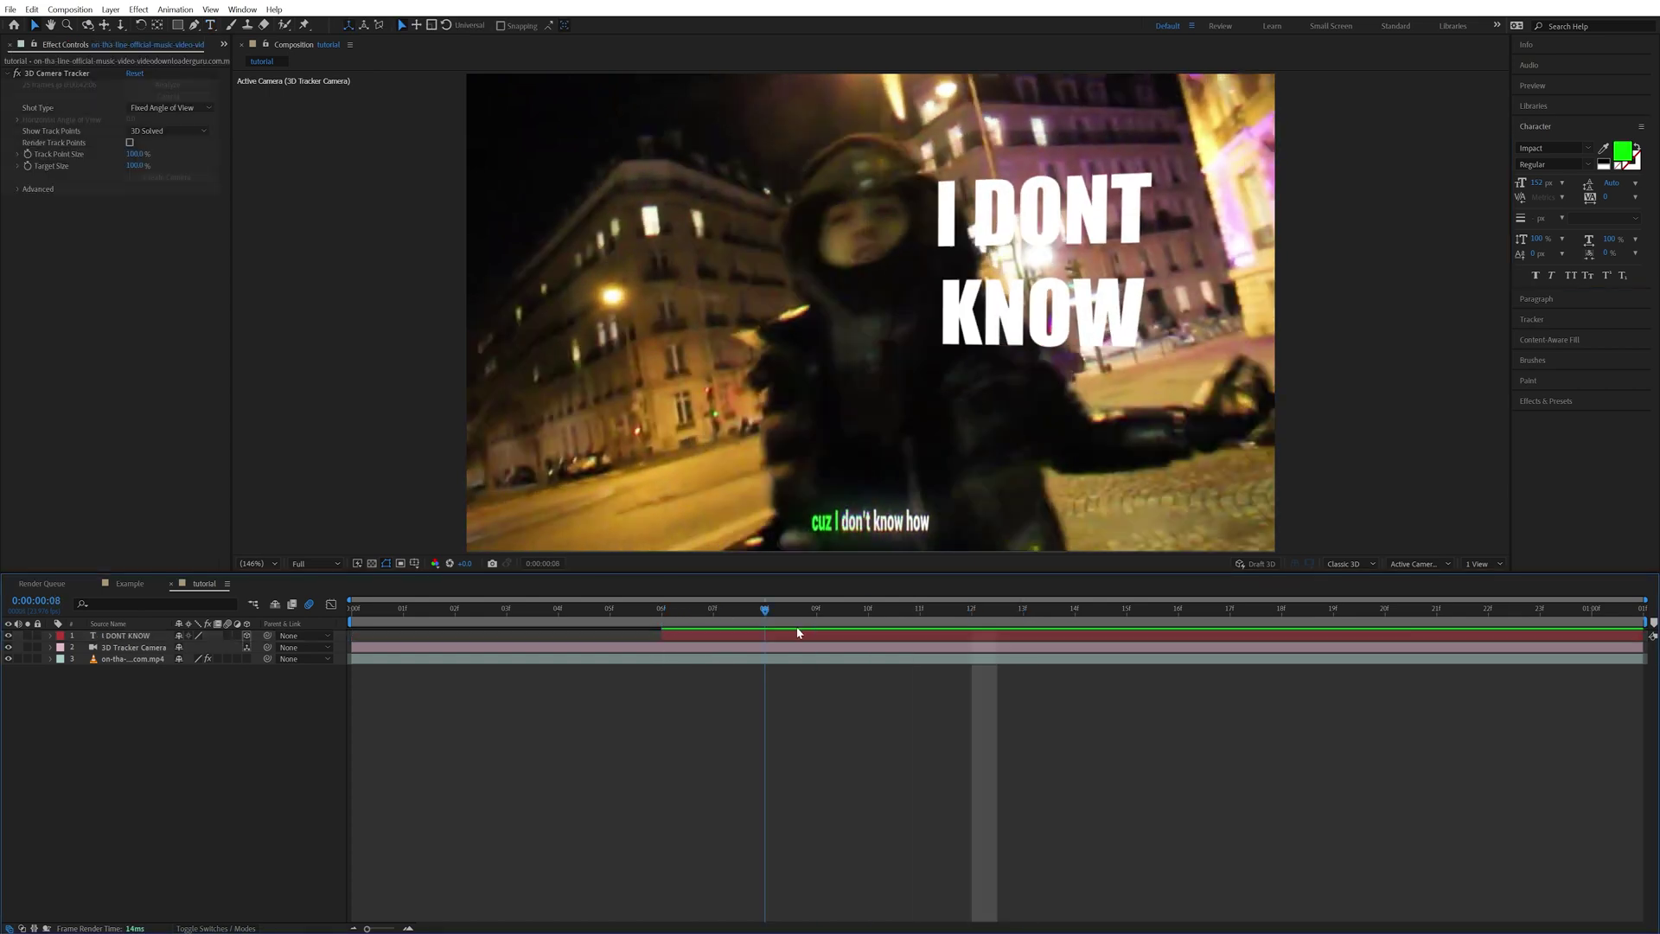
Step: Enable motion blur on the I DONT KNOW layer and scrub through the shot to check it
{"action": "left_click_drag", "start_coordinate": [767, 617], "coordinate": [1334, 622]}
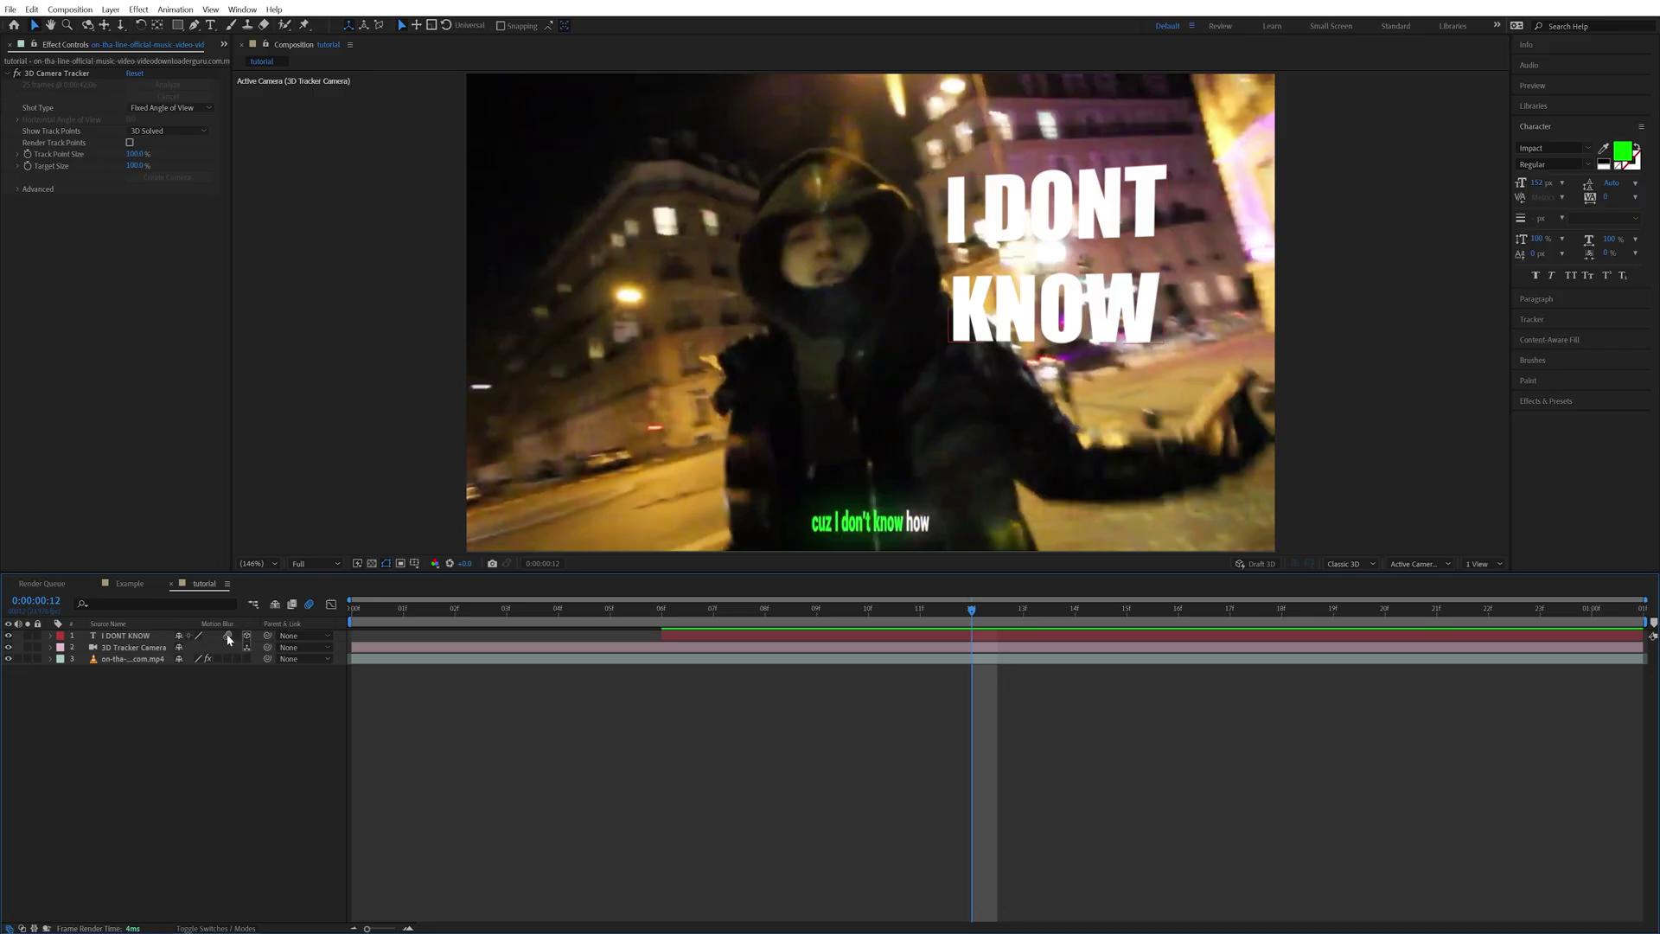
{"action": "left_click_drag", "start_coordinate": [623, 620], "coordinate": [919, 620]}
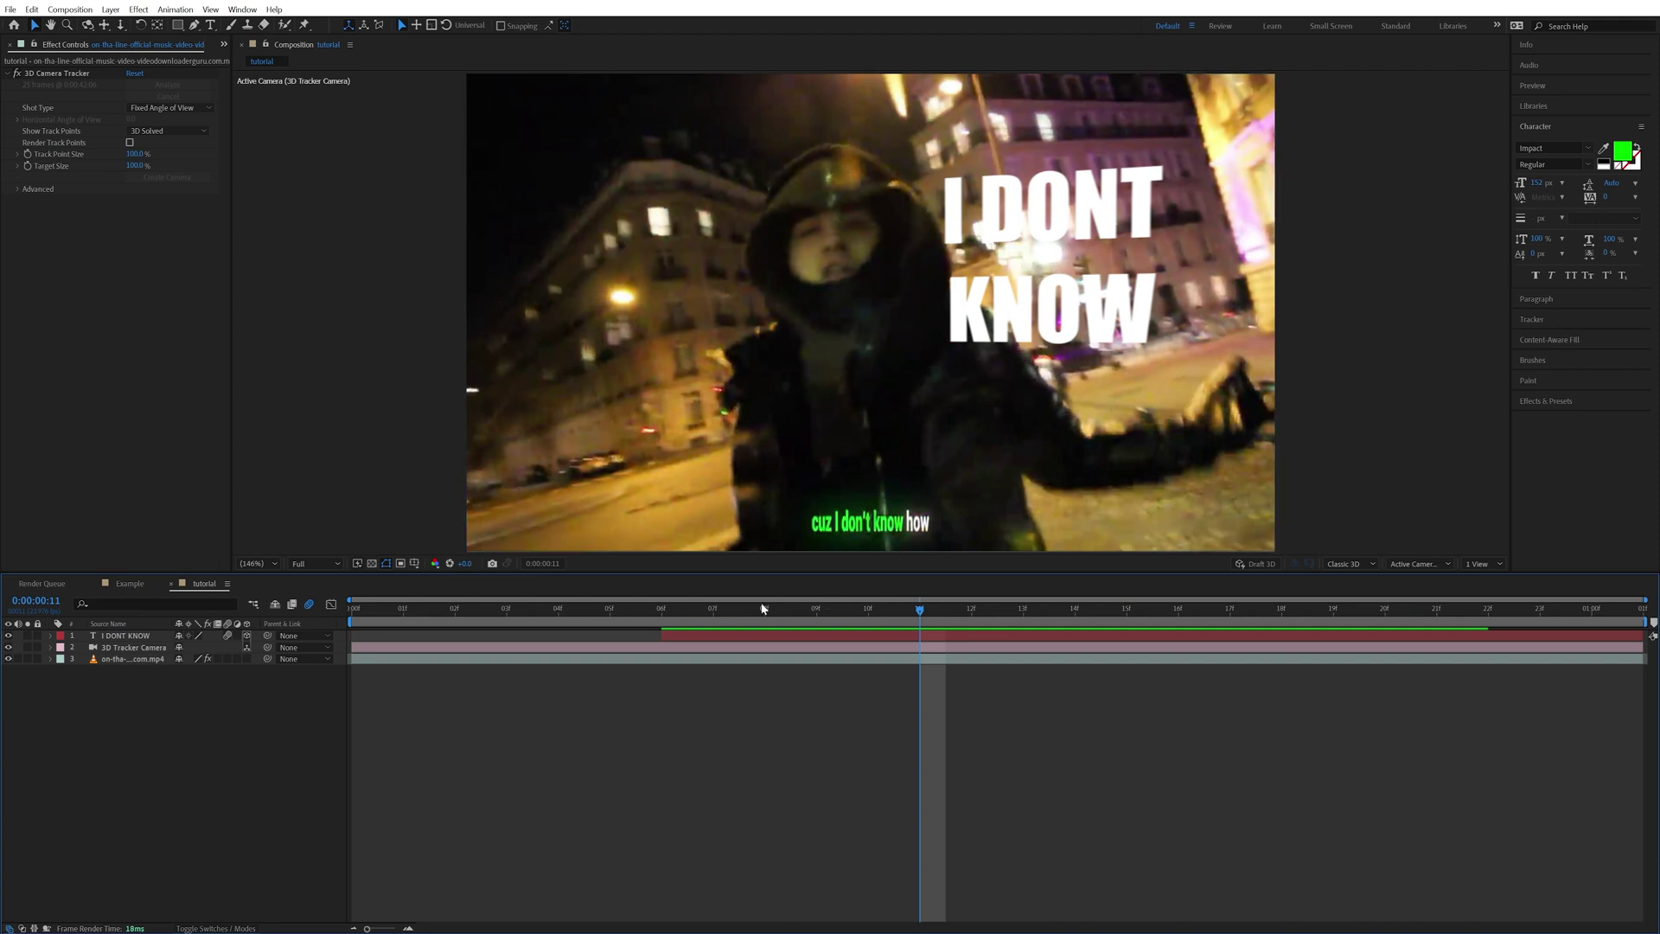
{"action": "left_click_drag", "start_coordinate": [761, 607], "coordinate": [1213, 601]}
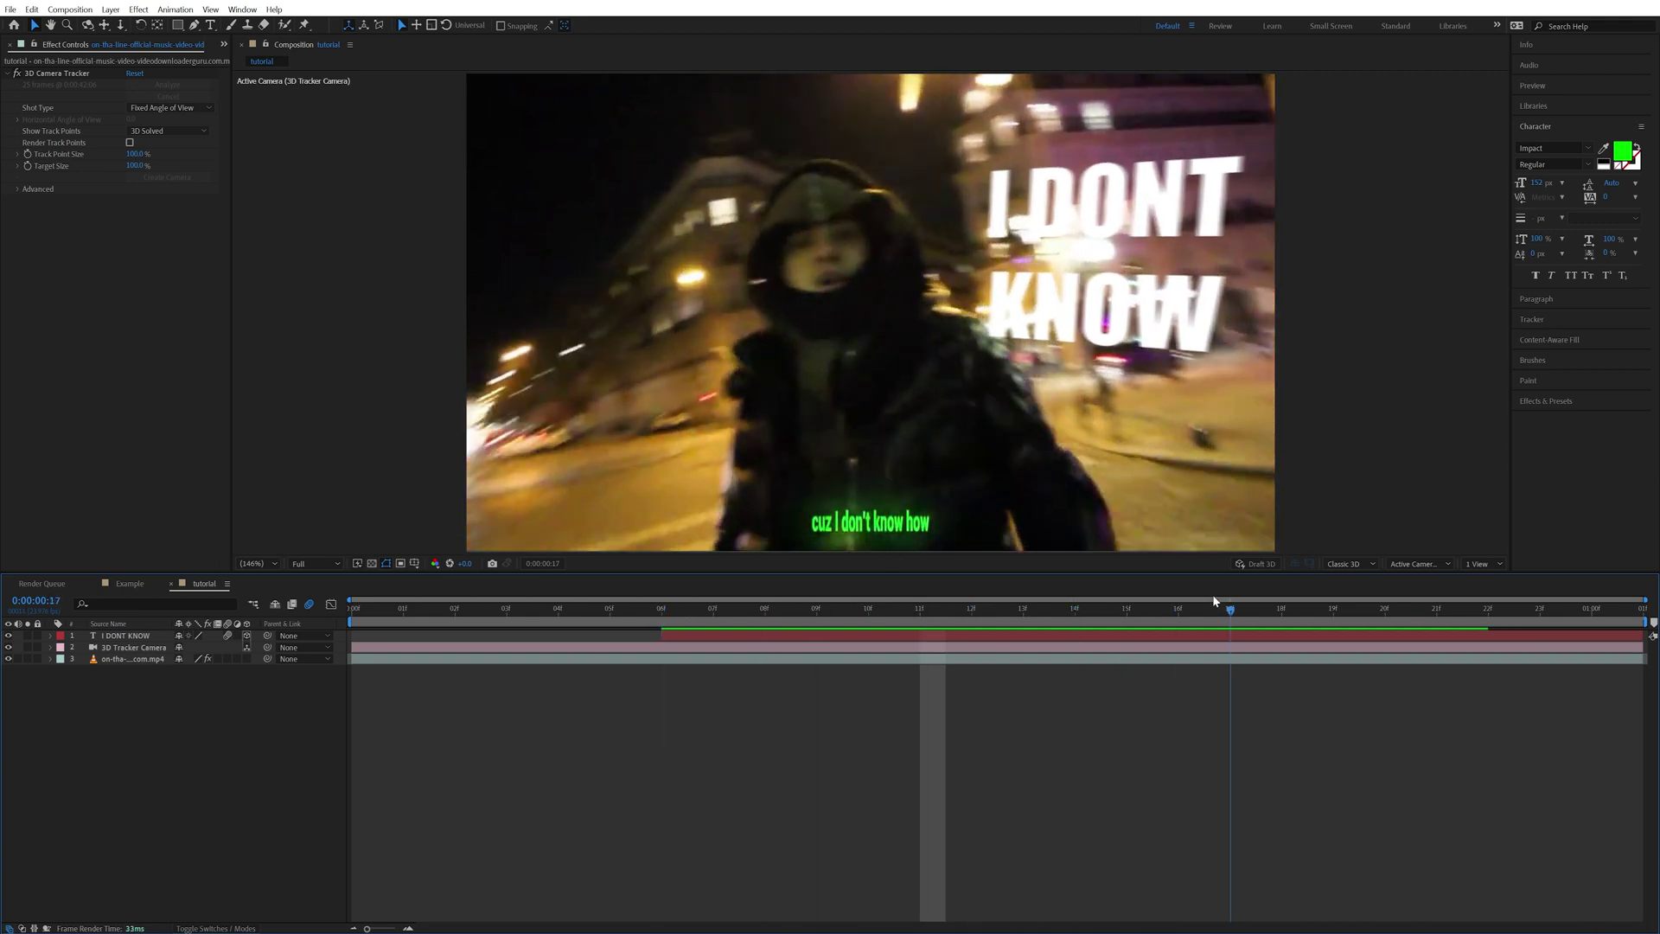
Step: Rotate the I DONT KNOW text about its Y and Z axes so it slants upward along the building
{"action": "left_click", "coordinate": [52, 636]}
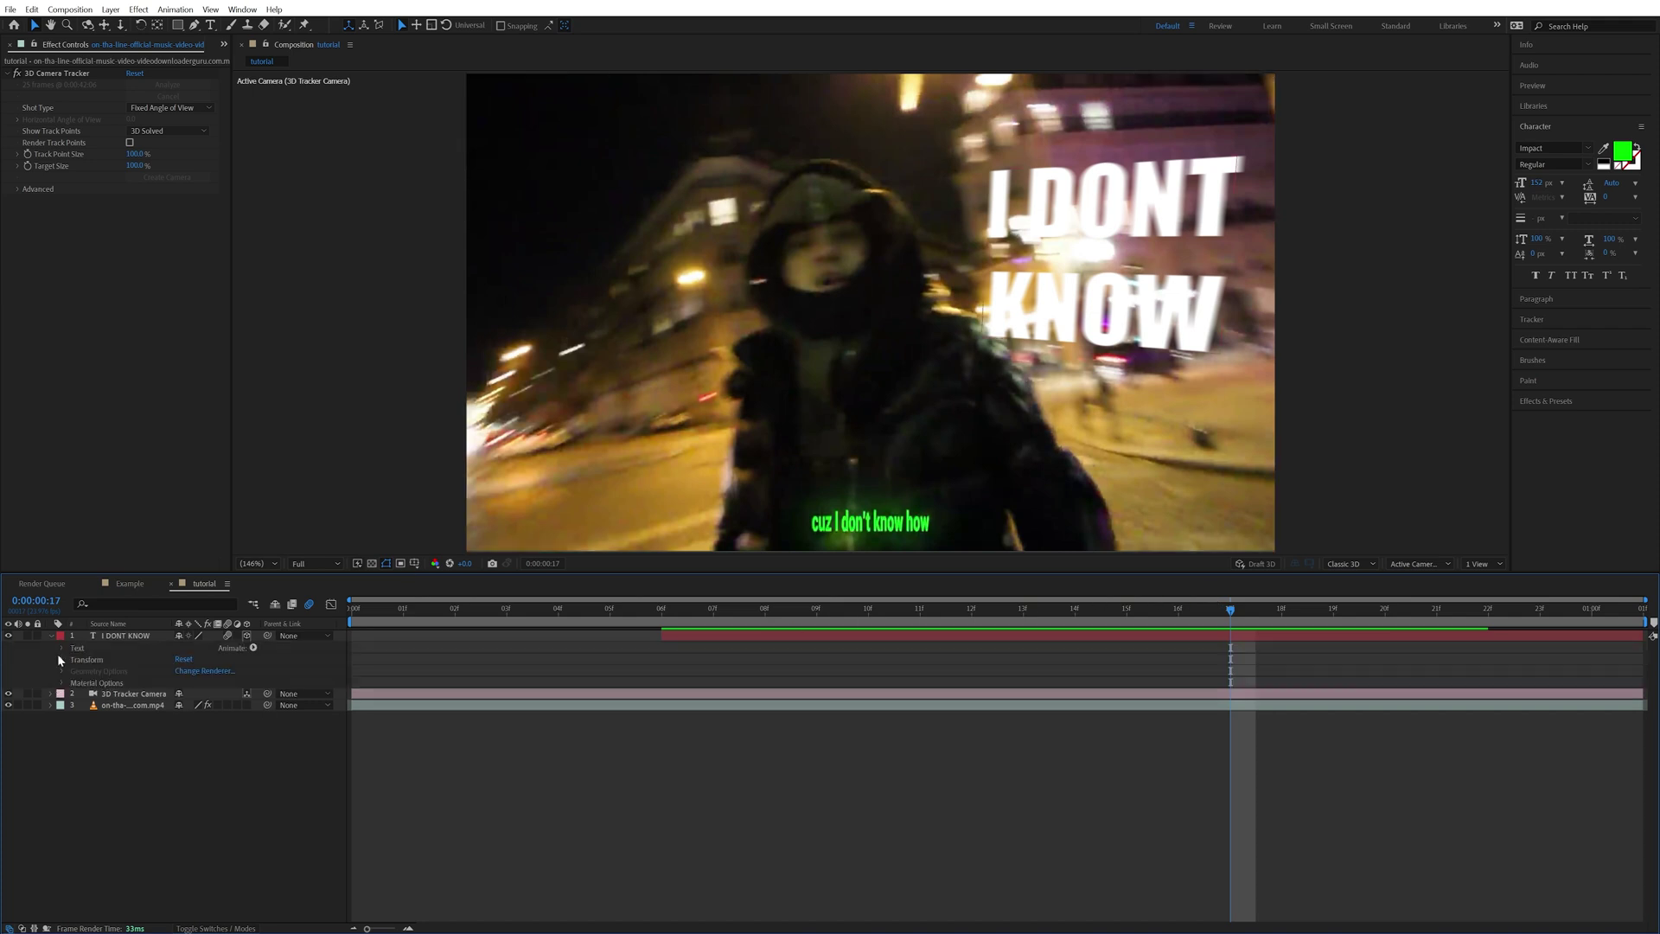
{"action": "left_click", "coordinate": [60, 659]}
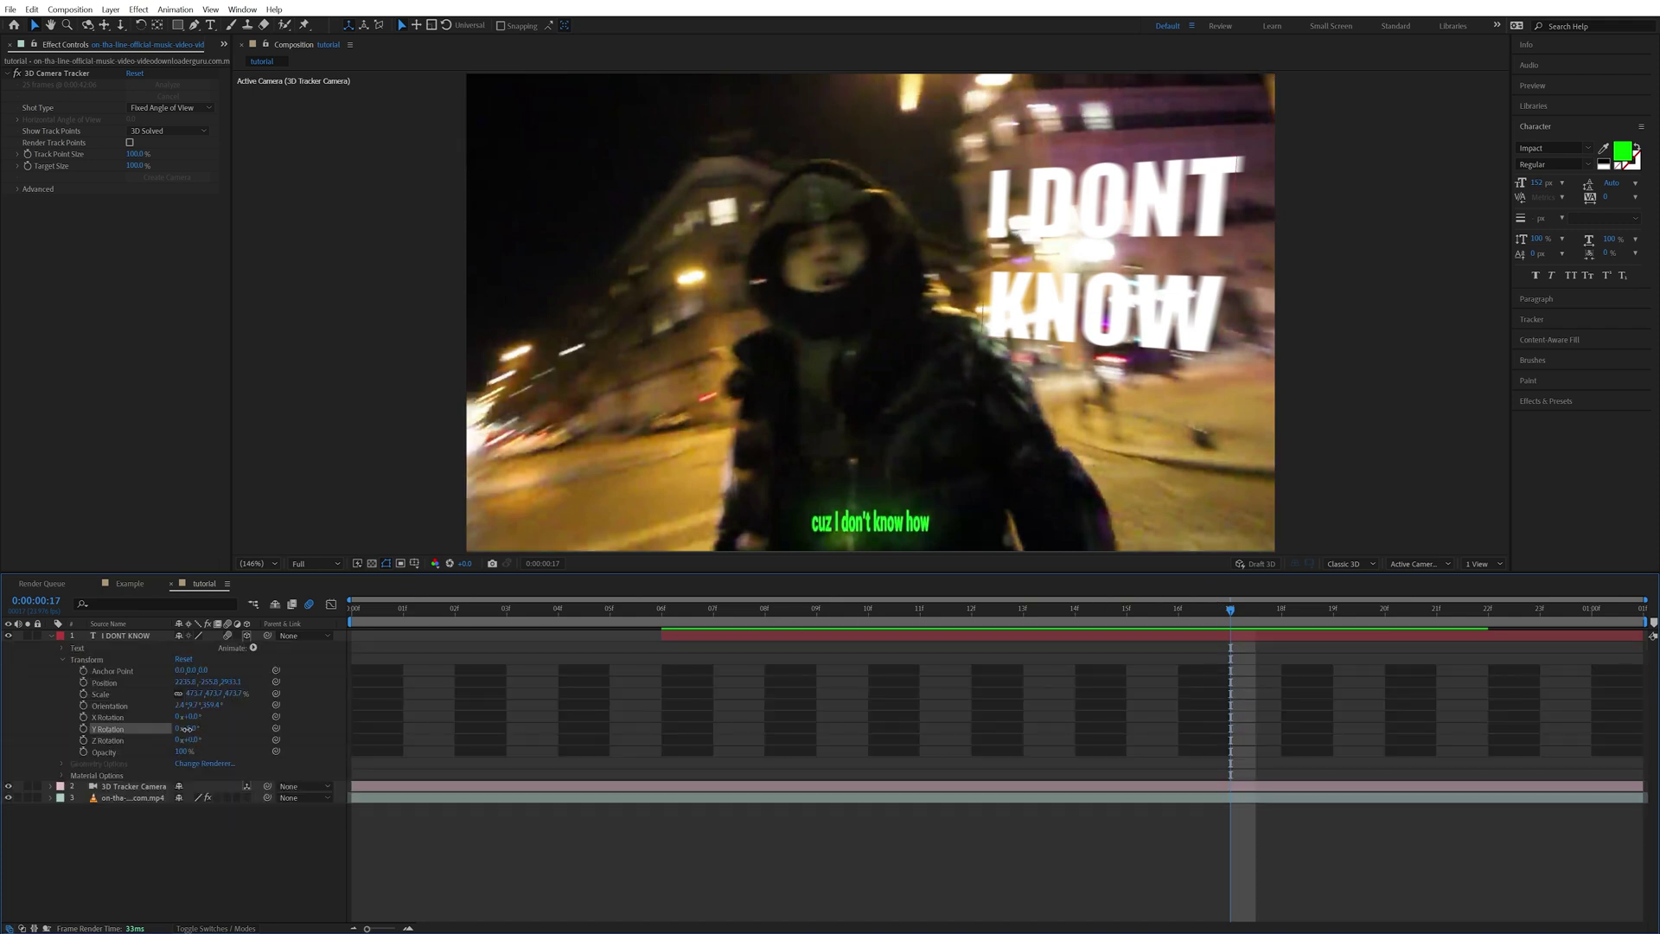
{"action": "left_click", "coordinate": [251, 638]}
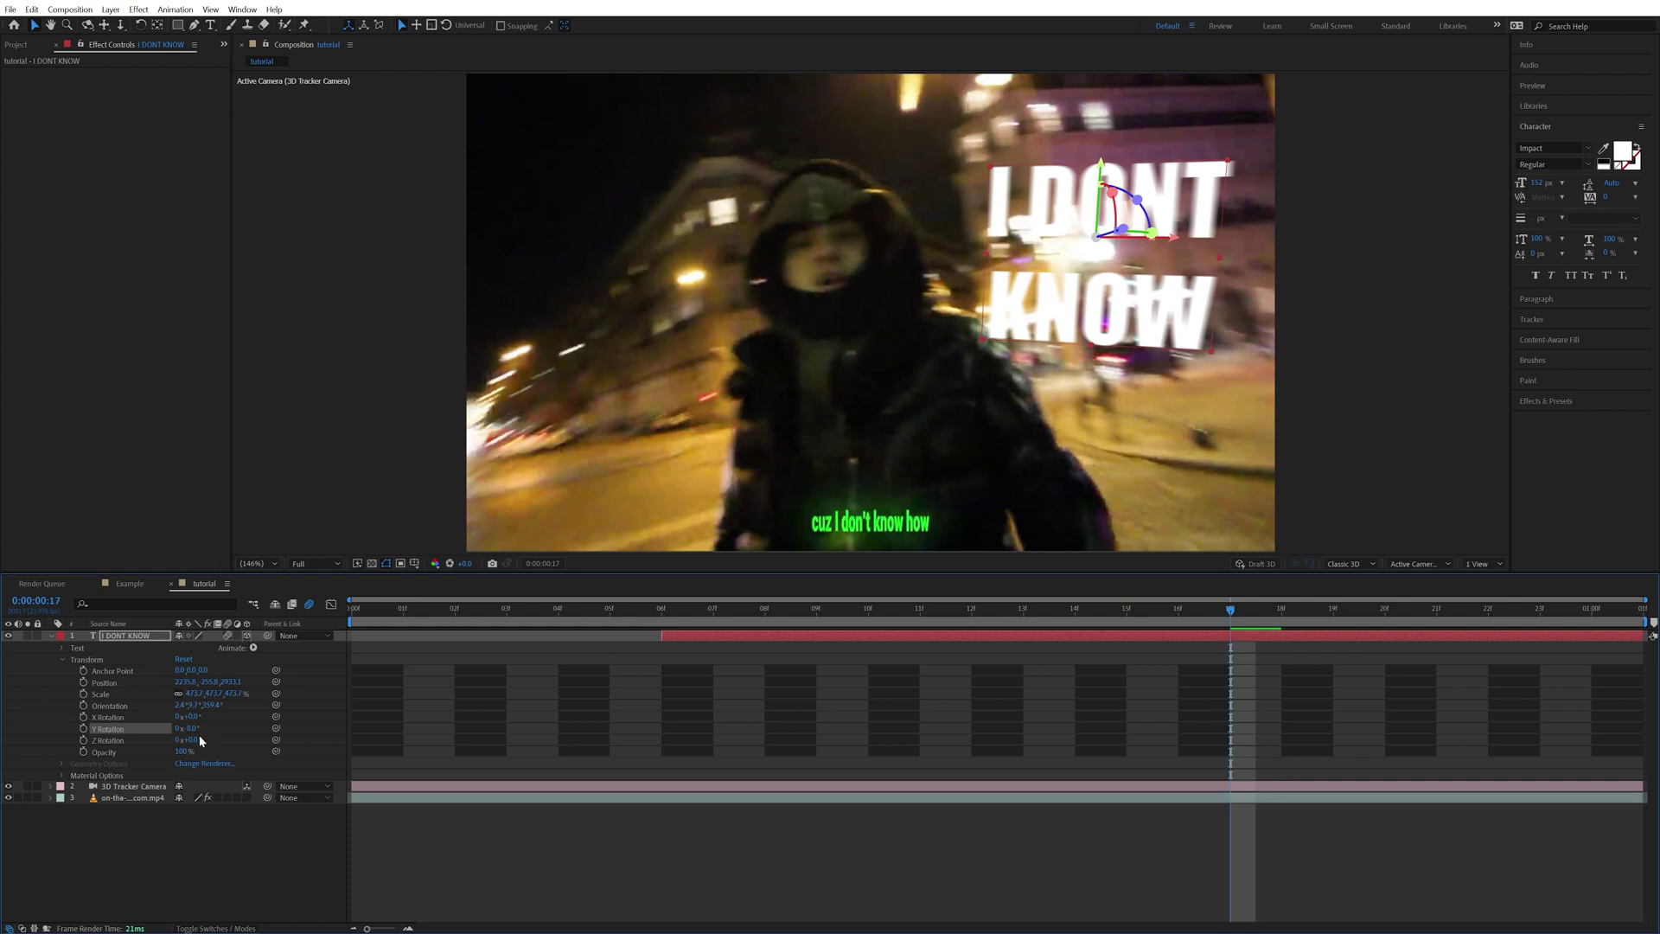
{"action": "left_click_drag", "start_coordinate": [200, 740], "coordinate": [190, 728]}
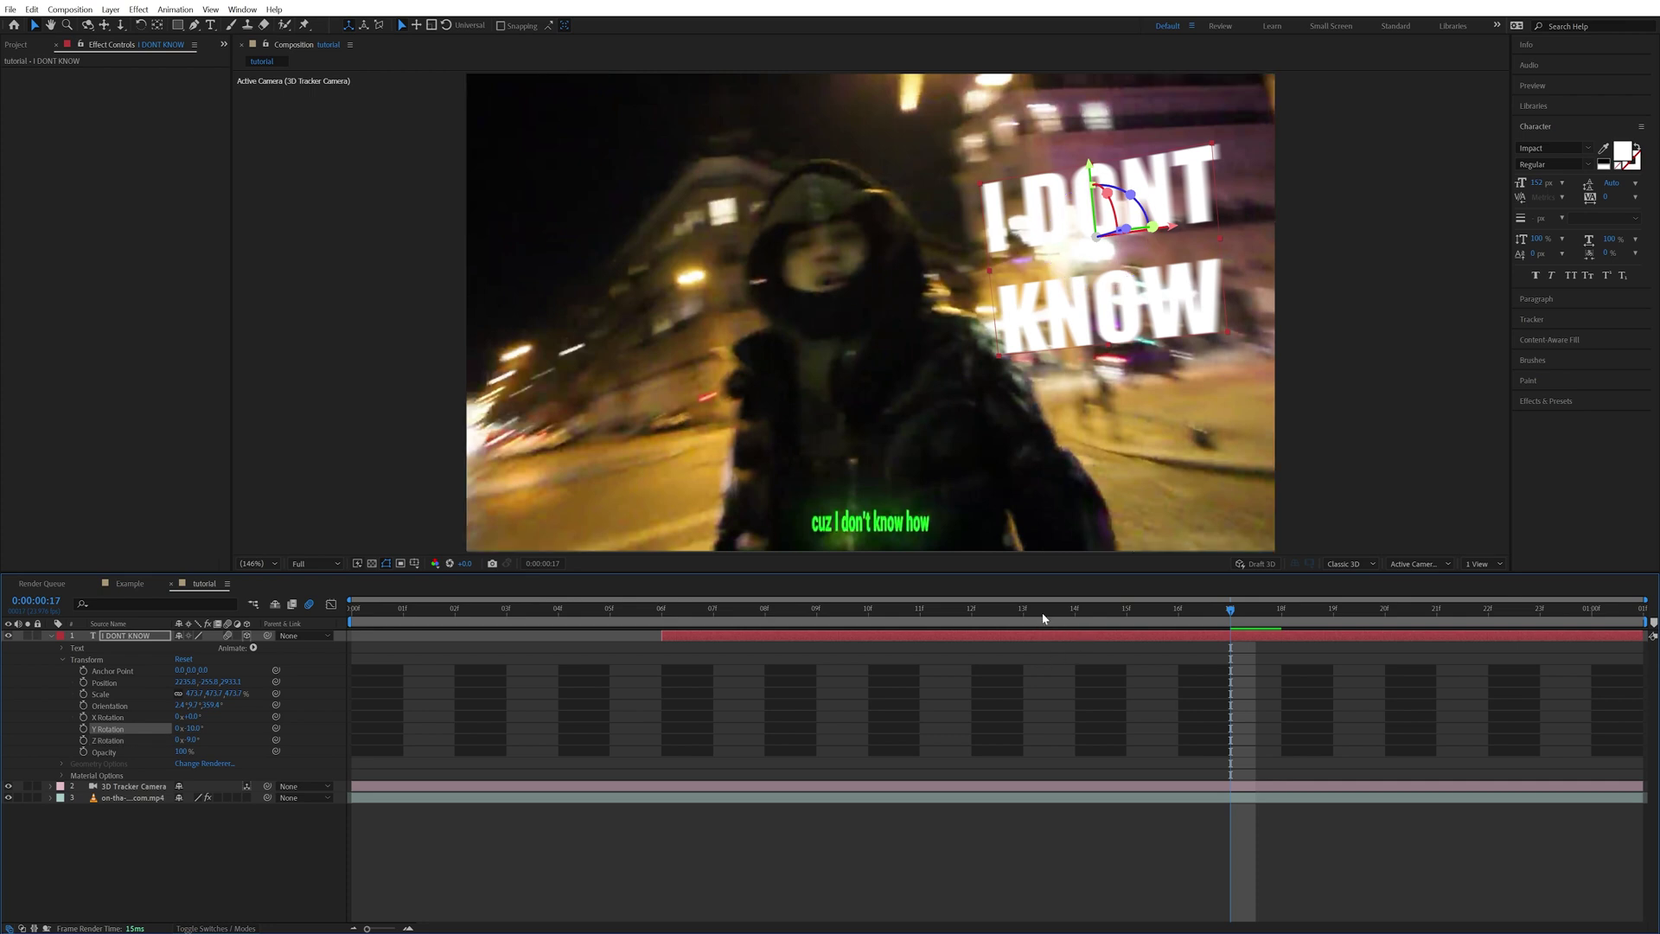
Step: Scale up the I DONT KNOW text at frame 14 and adjust its position at frame 6
{"action": "mouse_move", "coordinate": [1072, 599]}
{"action": "left_mouse_down"}
{"action": "mouse_move", "coordinate": [936, 604]}
{"action": "mouse_move", "coordinate": [1487, 601]}
{"action": "mouse_move", "coordinate": [1368, 635]}
{"action": "mouse_move", "coordinate": [1036, 631]}
{"action": "mouse_move", "coordinate": [1075, 632]}
{"action": "left_mouse_up"}
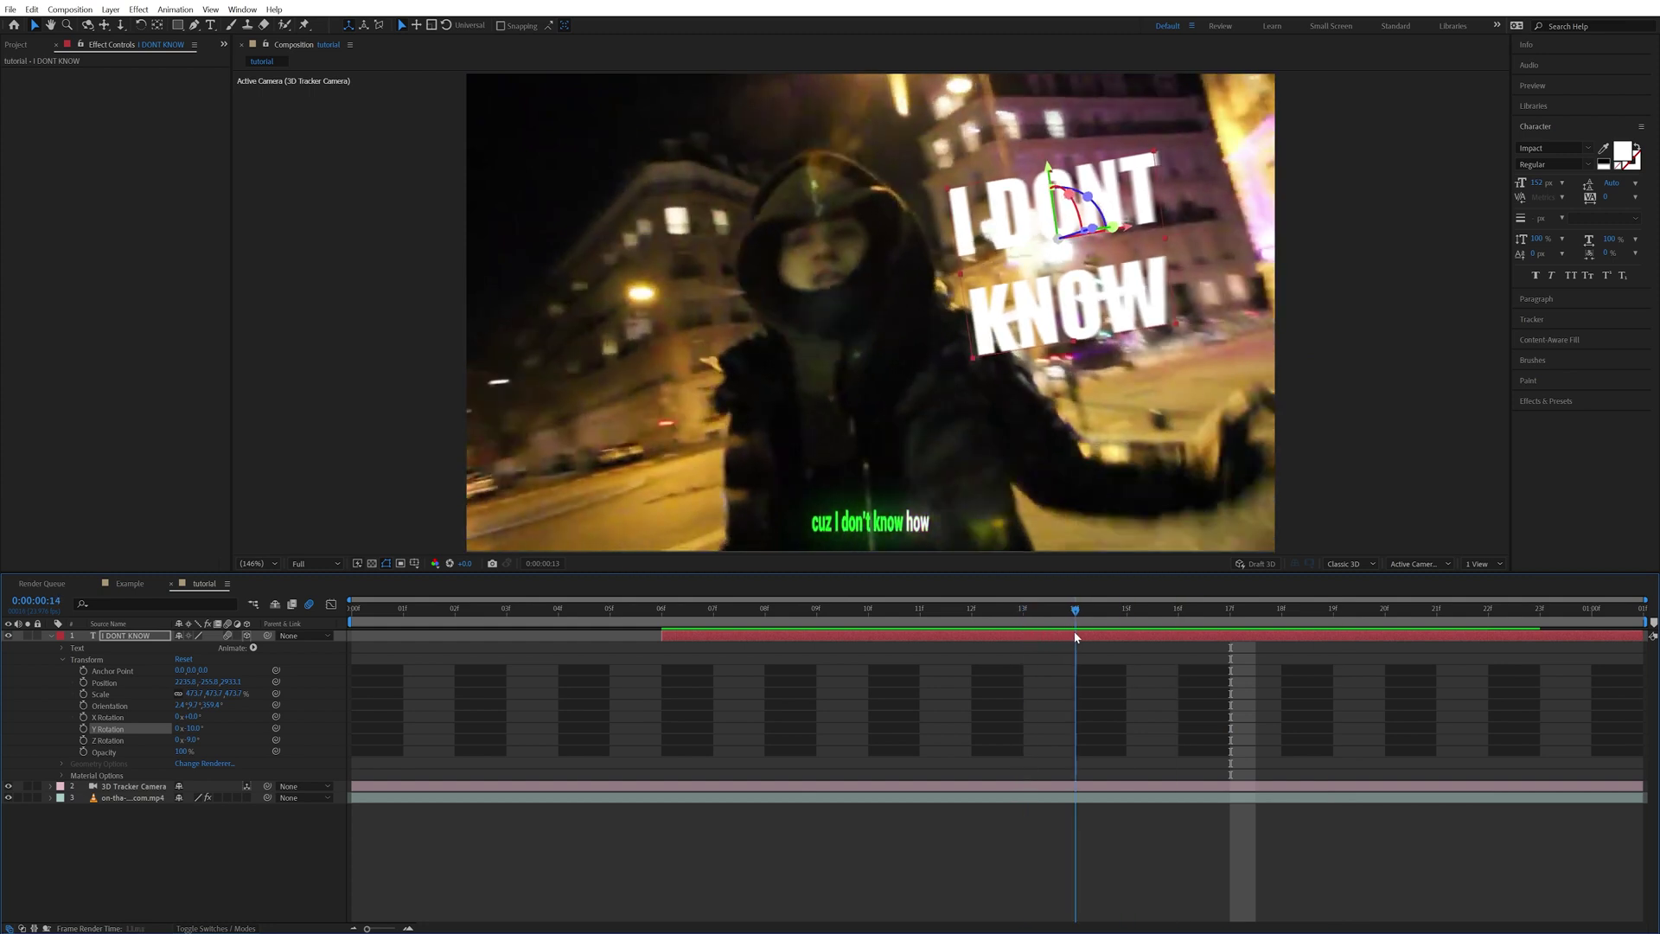
{"action": "left_click_drag", "start_coordinate": [237, 693], "coordinate": [319, 688]}
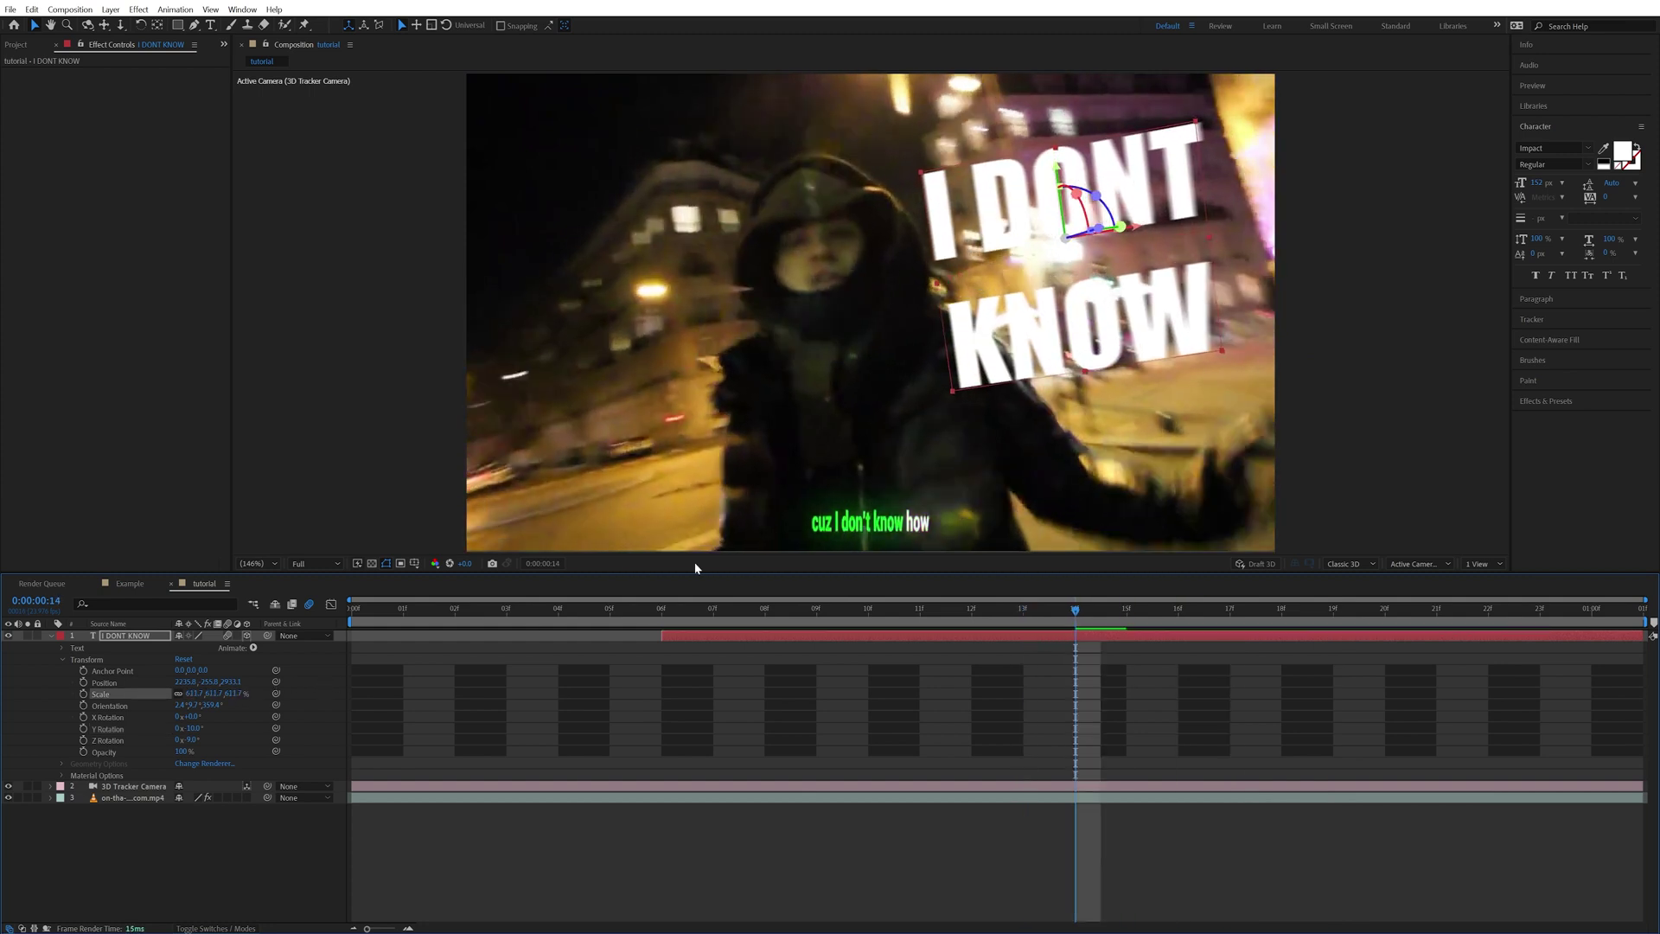
{"action": "left_click_drag", "start_coordinate": [715, 603], "coordinate": [664, 636]}
{"action": "mouse_move", "coordinate": [1033, 260]}
{"action": "left_mouse_down"}
{"action": "mouse_move", "coordinate": [975, 262]}
{"action": "mouse_move", "coordinate": [1065, 253]}
{"action": "left_mouse_up"}
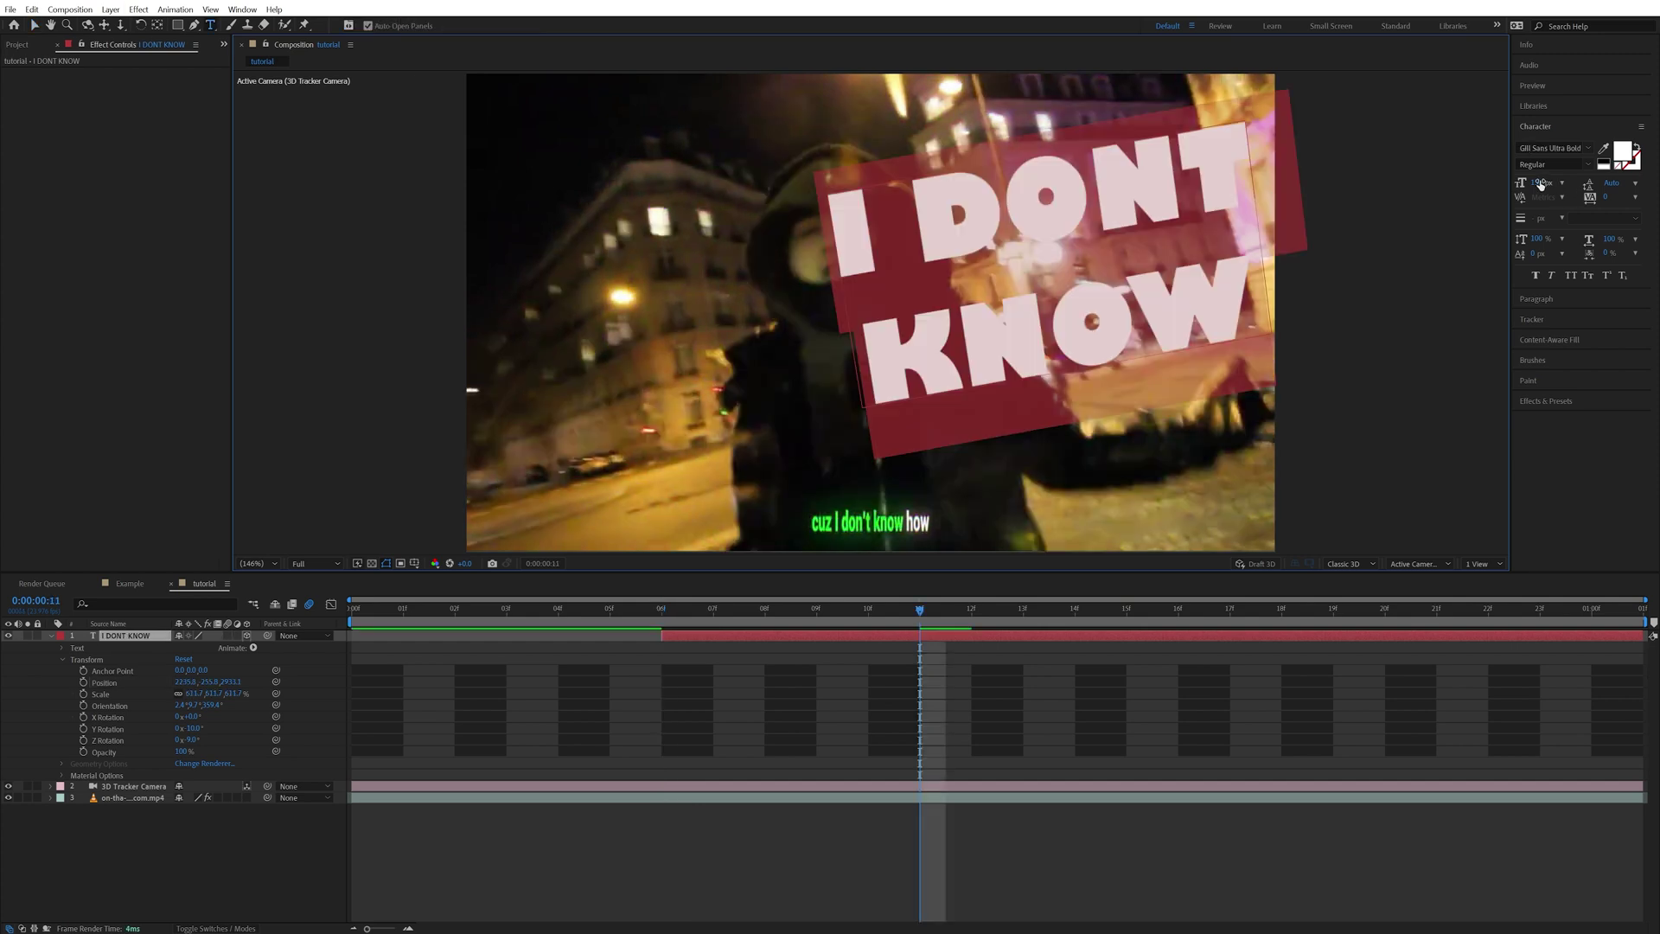
Step: Style the I DONT KNOW text in Gill Sans Ultra Bold with a smaller font size and tighter tracking, and scrub to check it
{"action": "left_click_drag", "start_coordinate": [1540, 185], "coordinate": [1514, 184]}
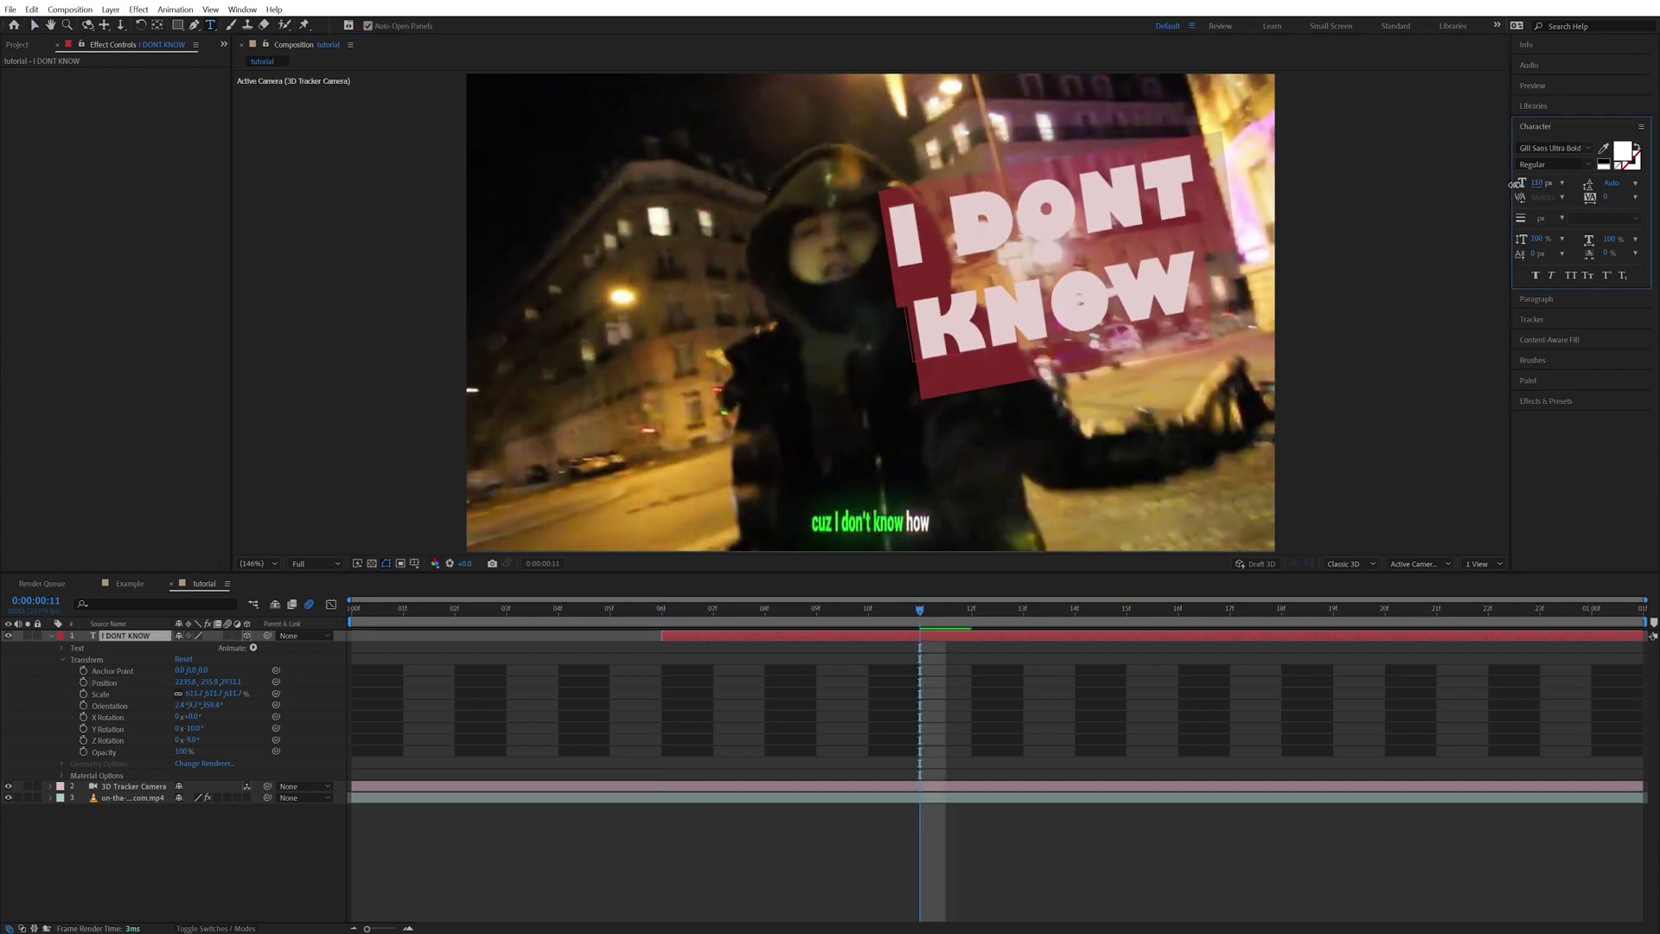
{"action": "left_click", "coordinate": [1588, 147]}
{"action": "scroll", "coordinate": [1502, 223], "scroll_direction": "up", "scroll_amount": 1}
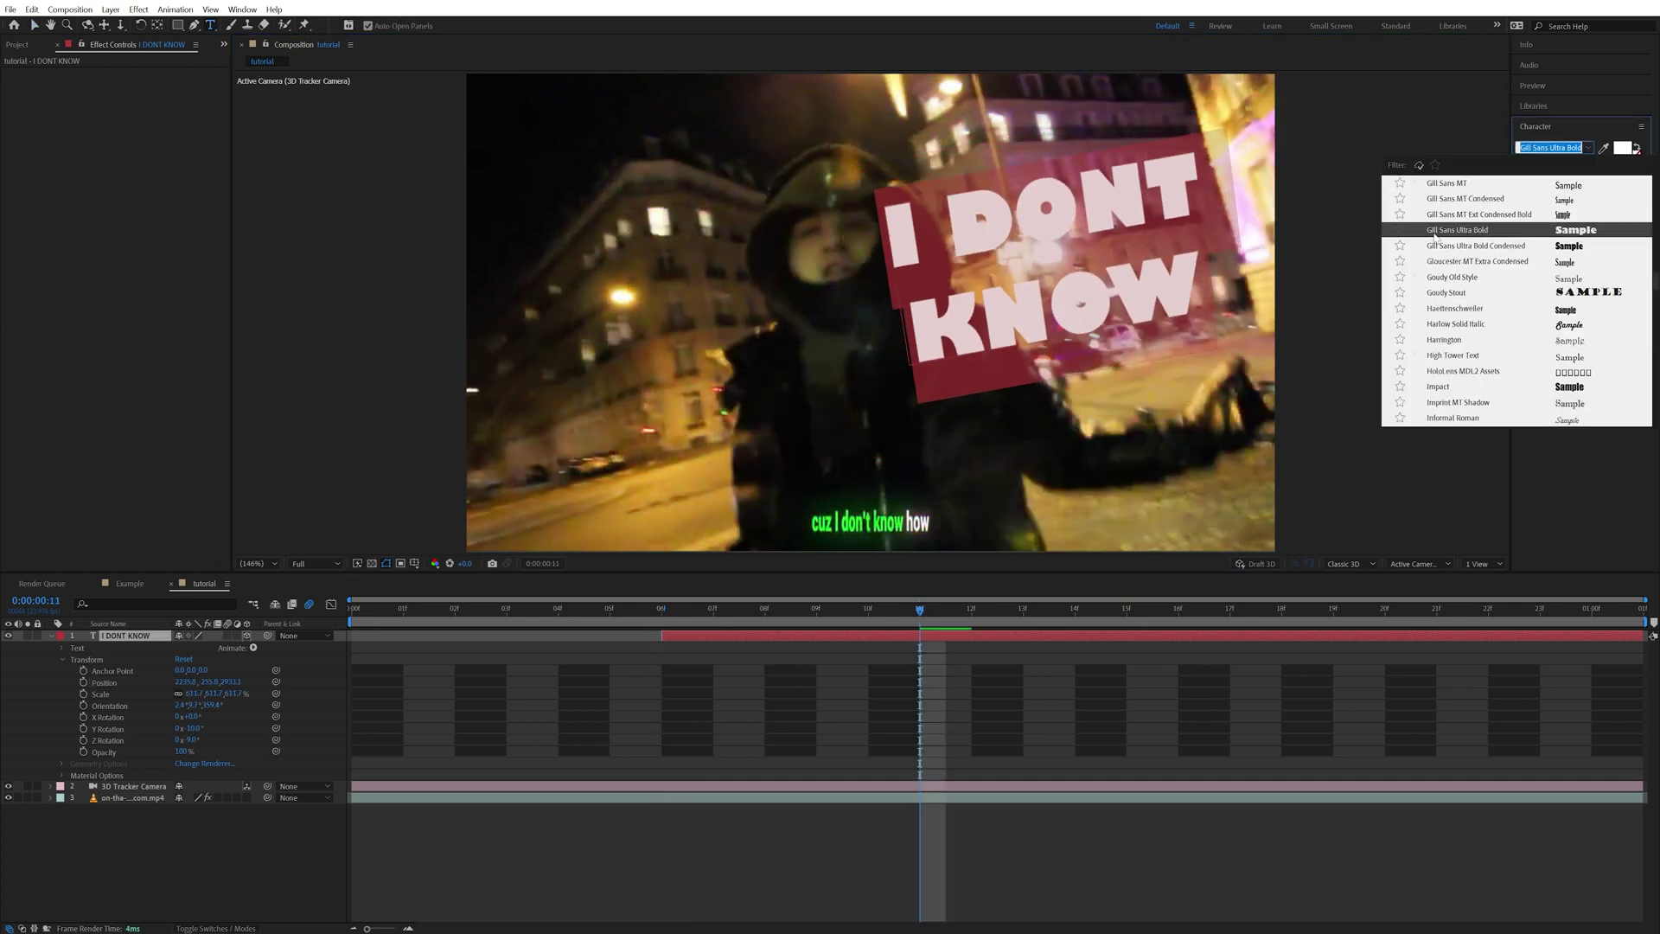
{"action": "left_click", "coordinate": [1502, 230]}
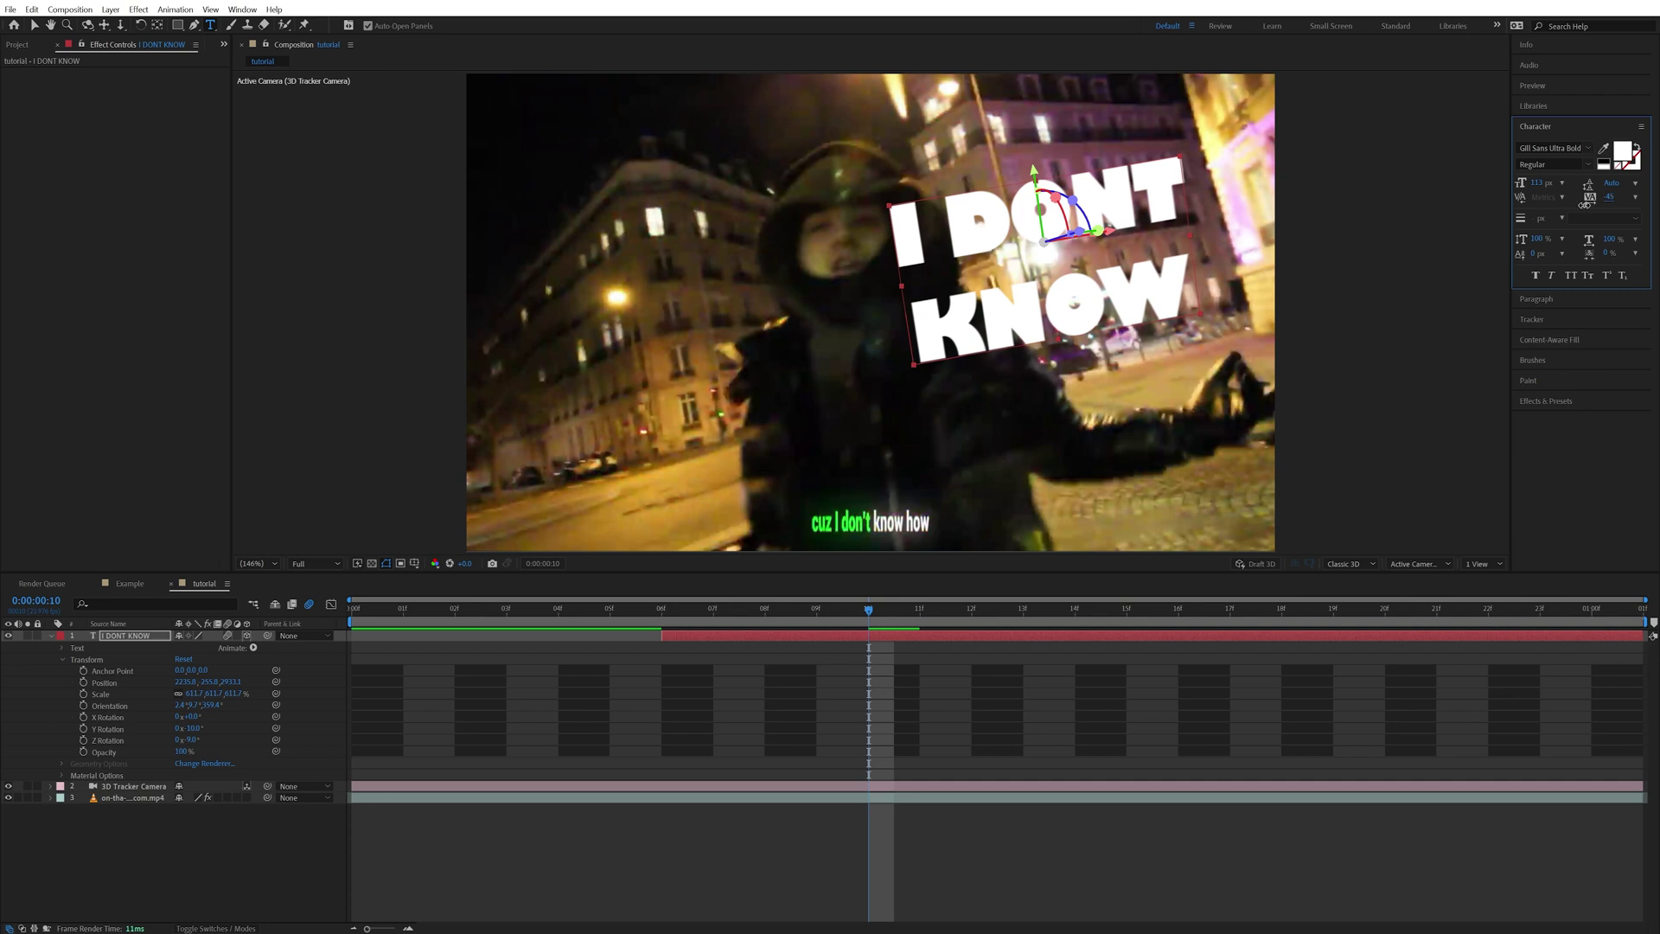
{"action": "left_click_drag", "start_coordinate": [404, 611], "coordinate": [1090, 635]}
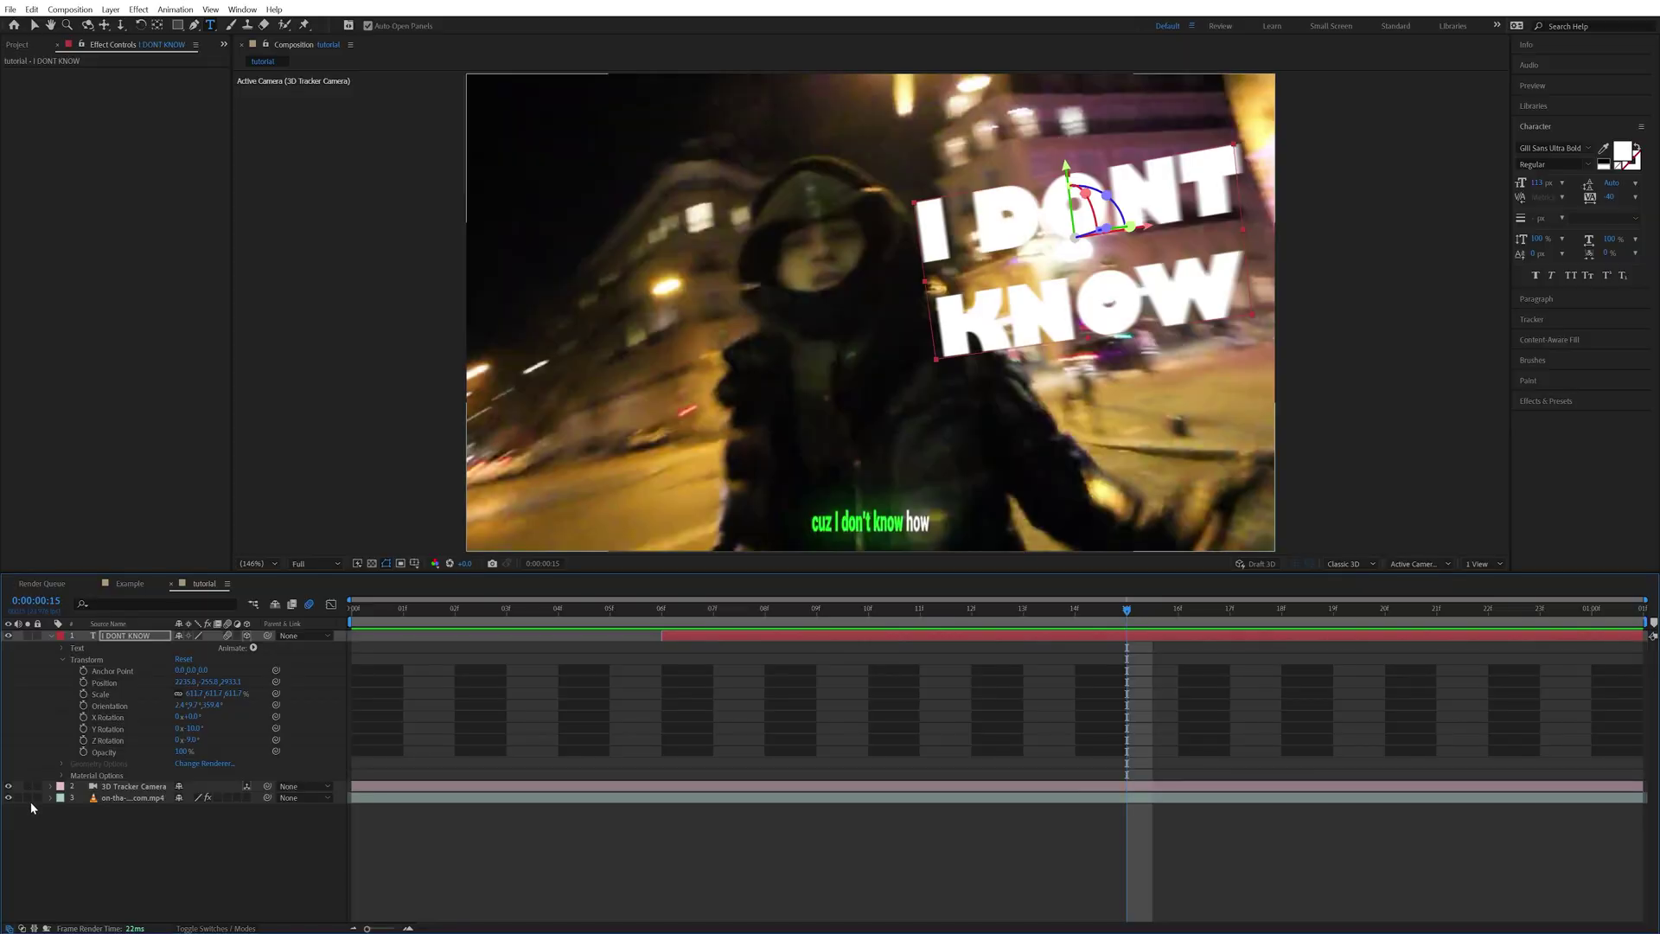
Step: Play the clip from frame 6 with the video layer's audio on to find where the word "how" is sung
{"action": "left_click", "coordinate": [29, 798]}
{"action": "left_click", "coordinate": [30, 799]}
{"action": "left_click", "coordinate": [663, 618]}
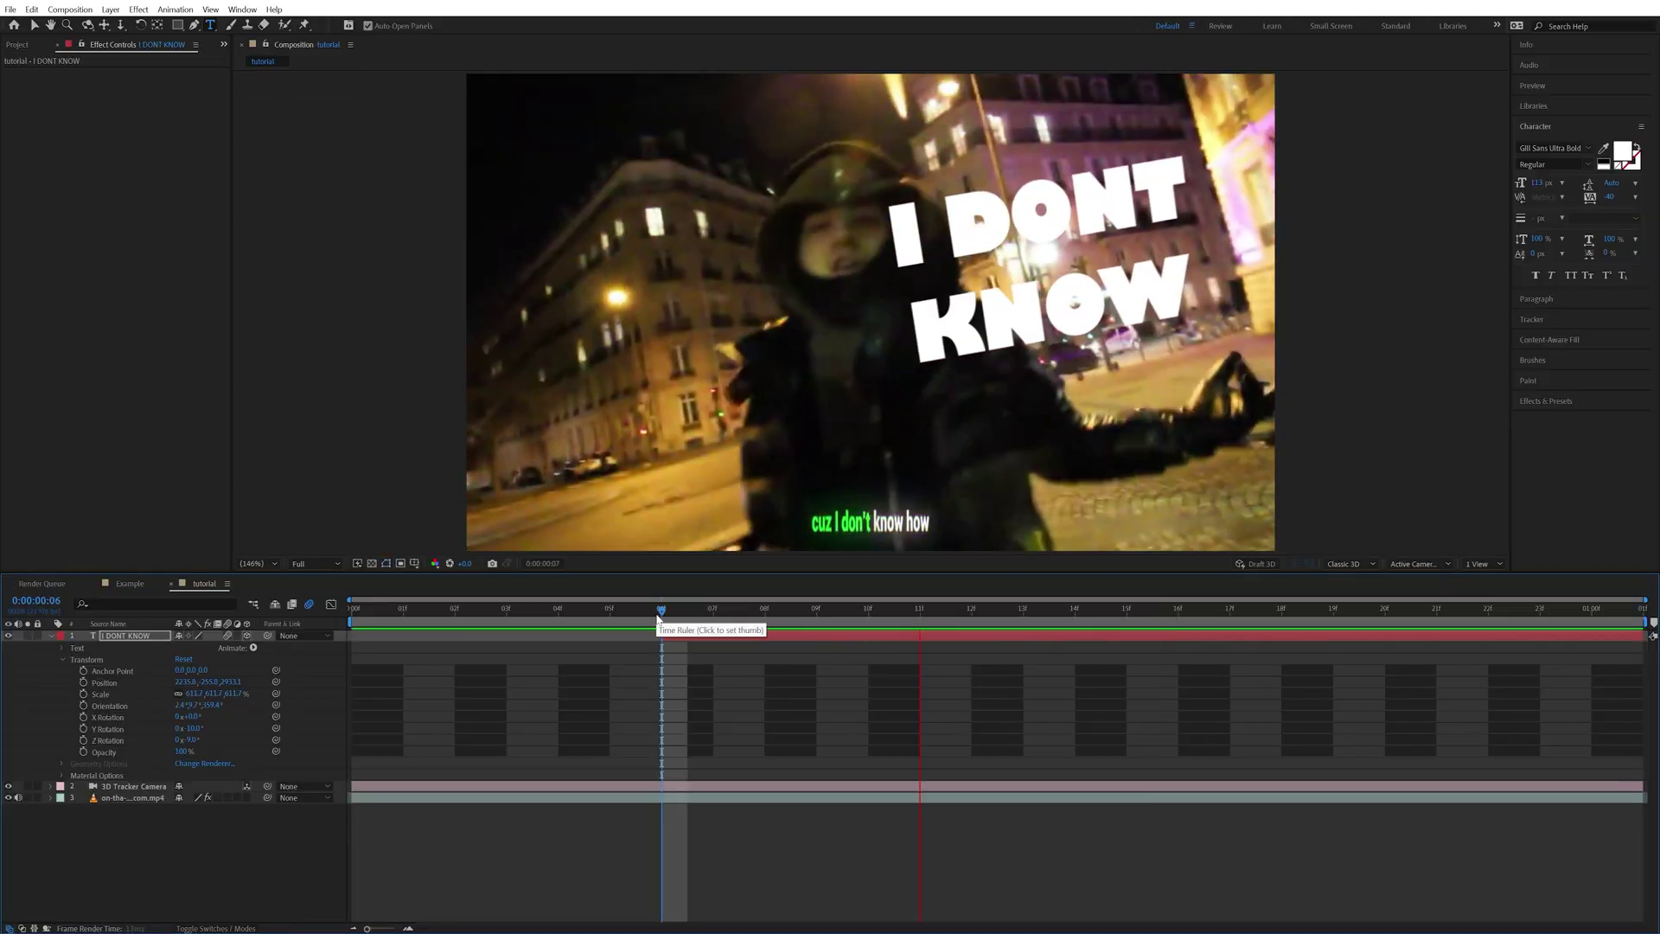
{"action": "key", "text": "space"}
Step: Duplicate the I DONT KNOW text layer and trim the copy to start at frame 15
{"action": "left_click_drag", "start_coordinate": [659, 615], "coordinate": [1133, 642]}
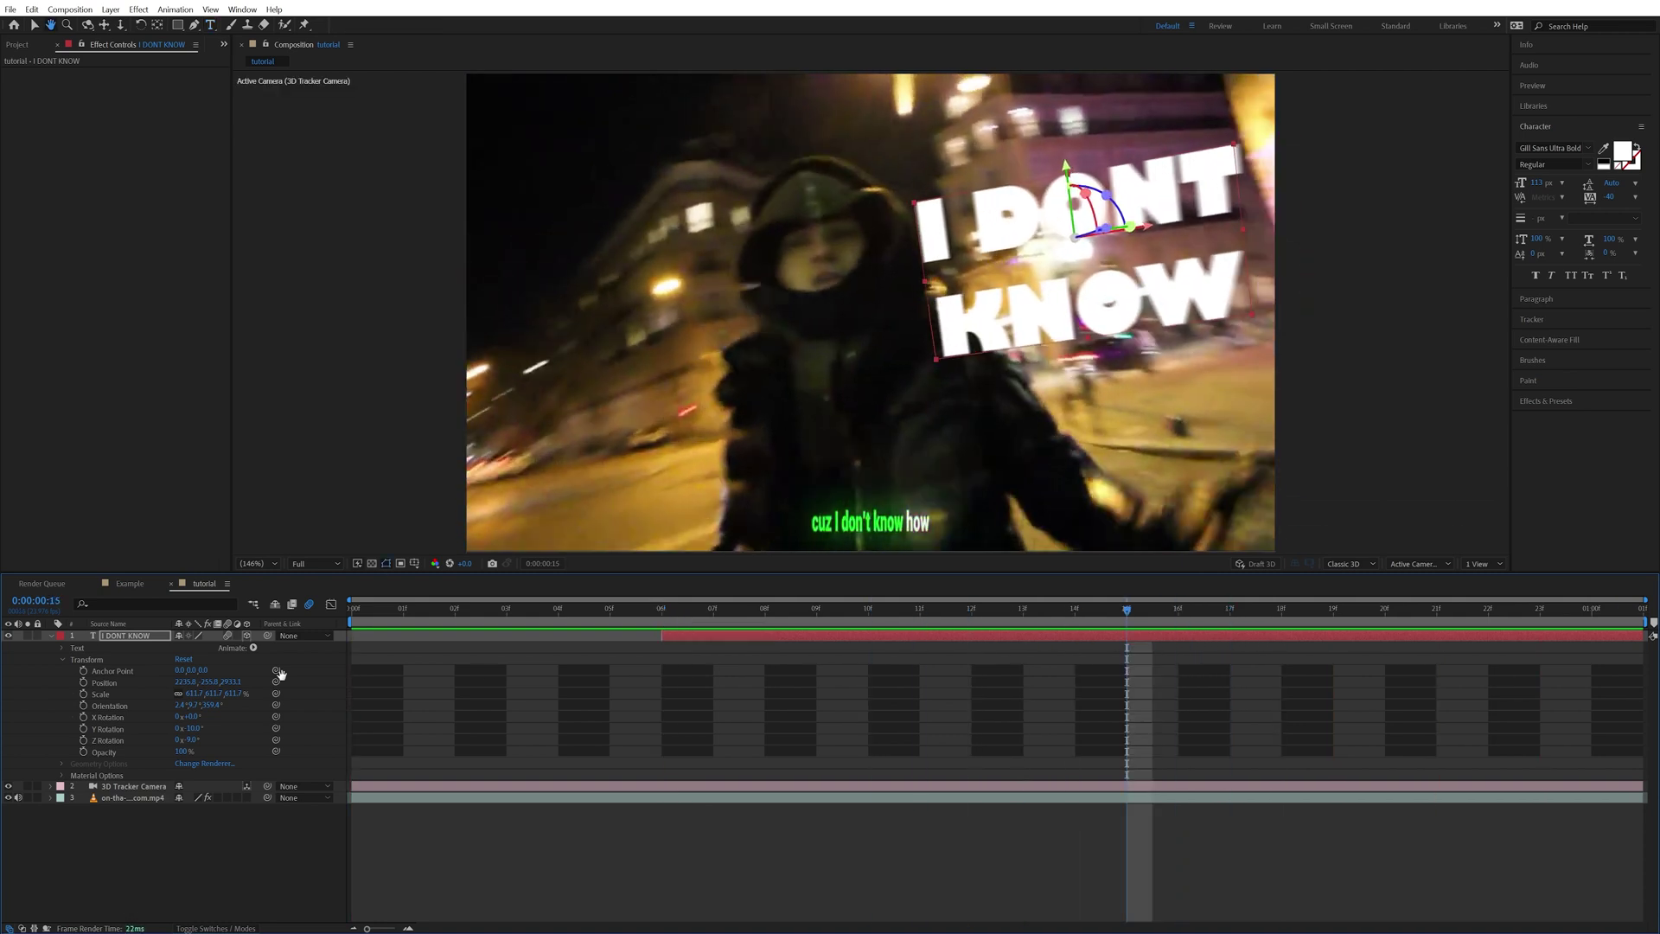
{"action": "key", "text": "ctrl+t"}
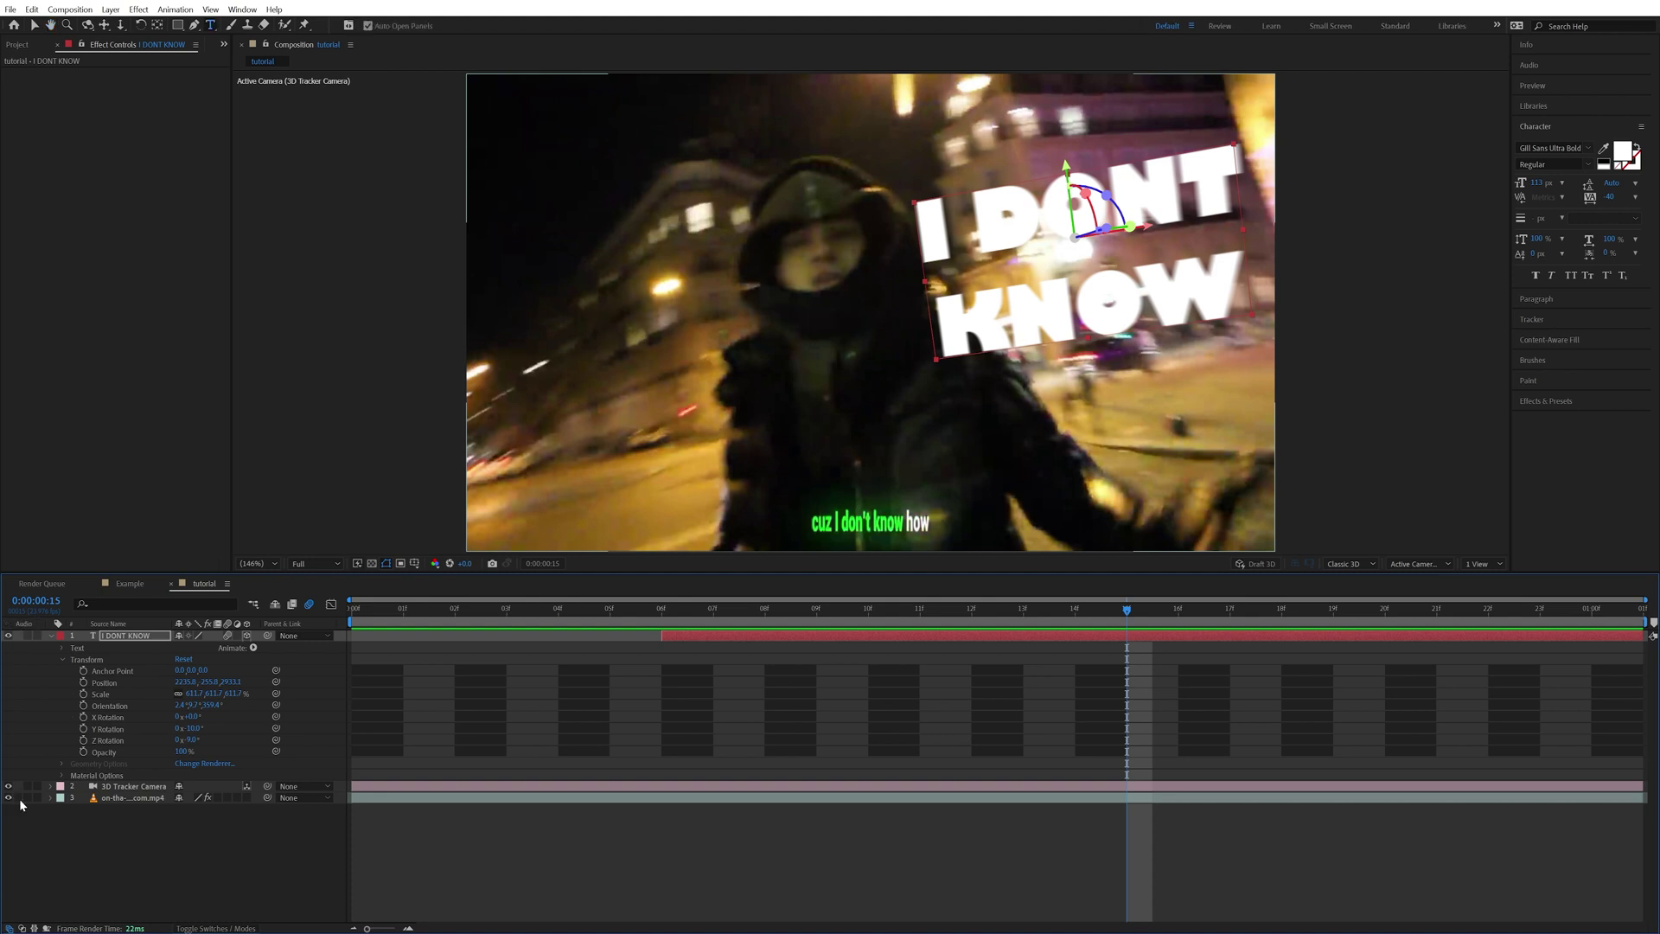
{"action": "key", "text": "ctrl+d"}
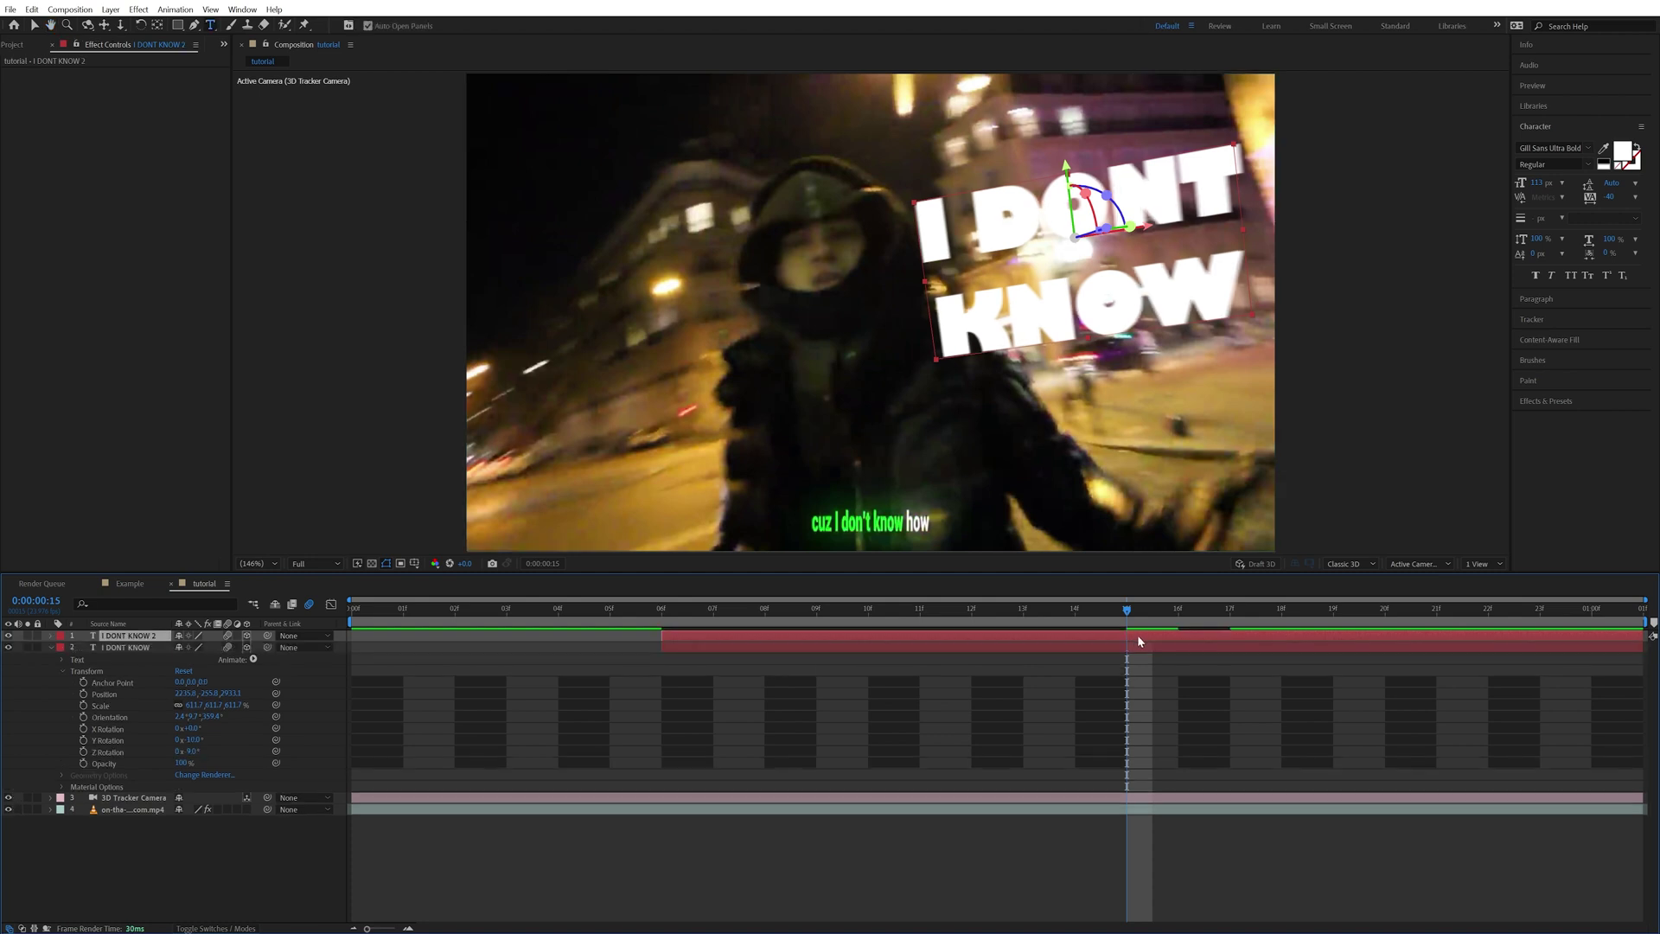
{"action": "key", "text": "alt+["}
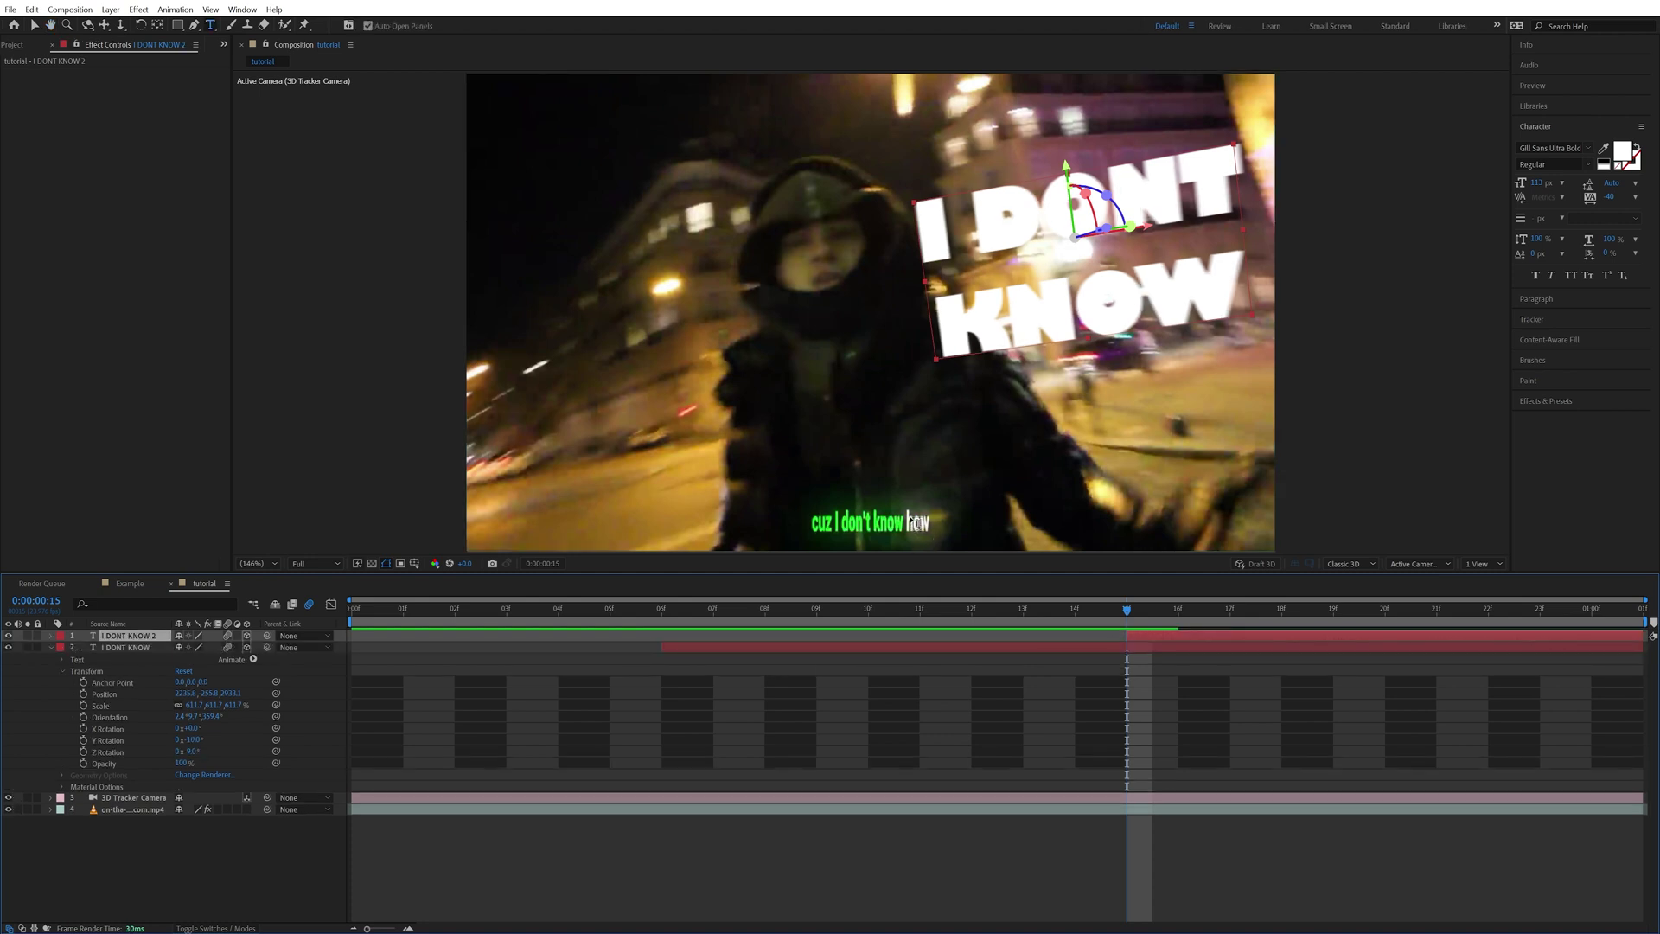
Step: Replace the copied text with HOW and change its fill colour to pure green by setting R and B to 0
{"action": "double_click", "coordinate": [1094, 301]}
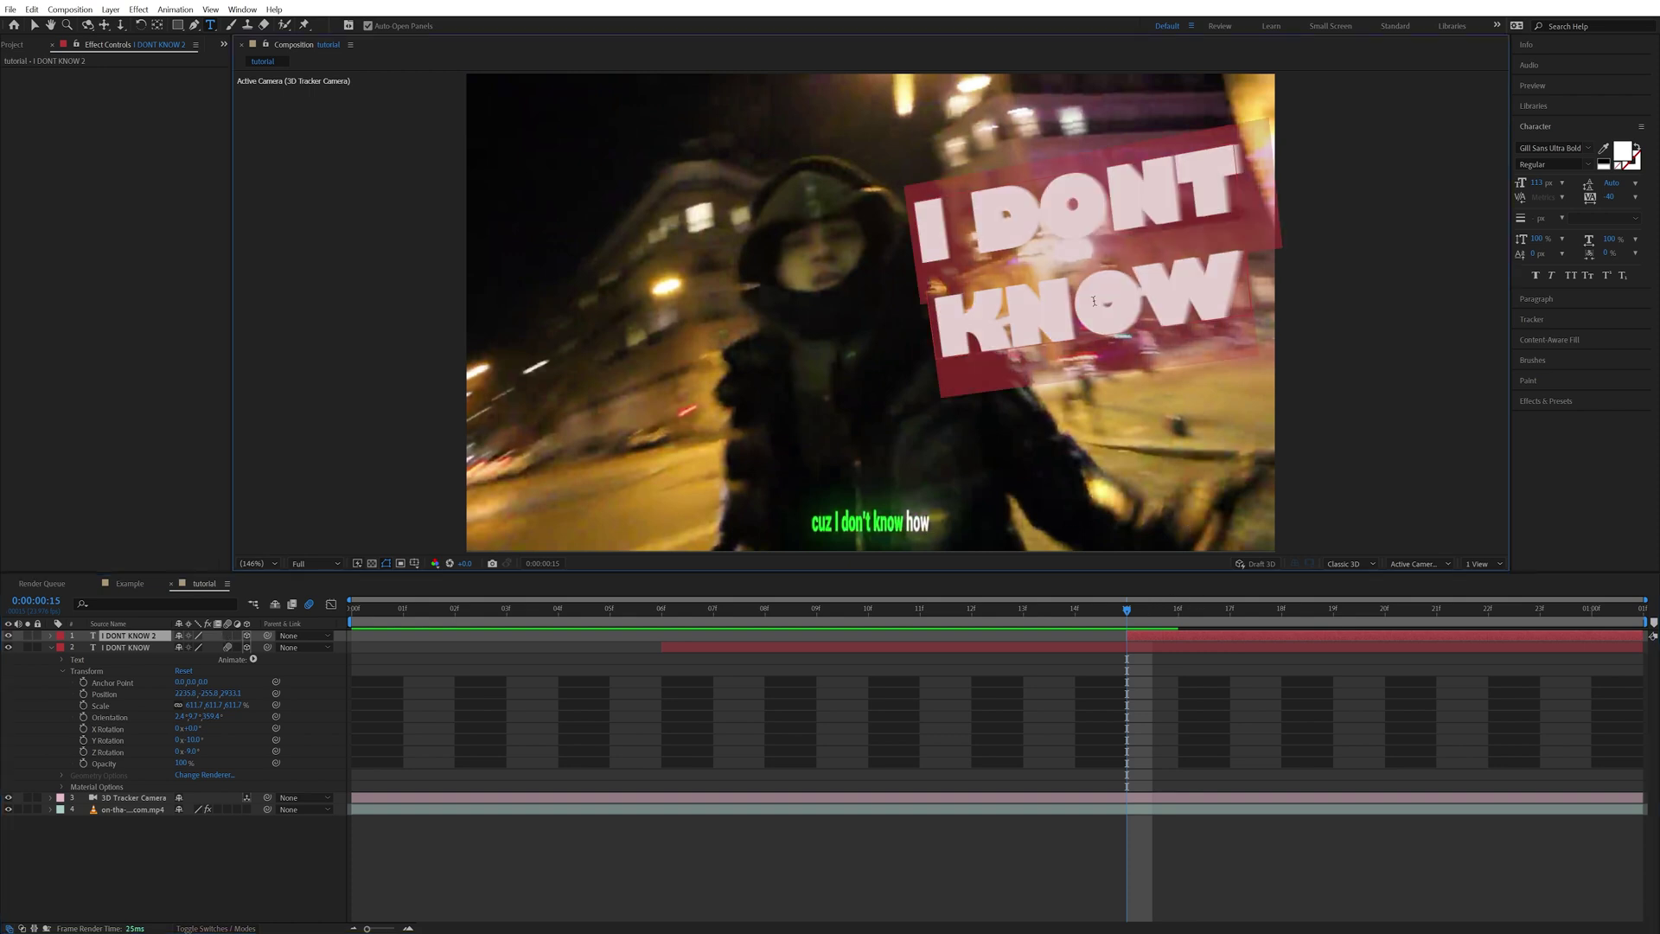
{"action": "type", "text": "HOW"}
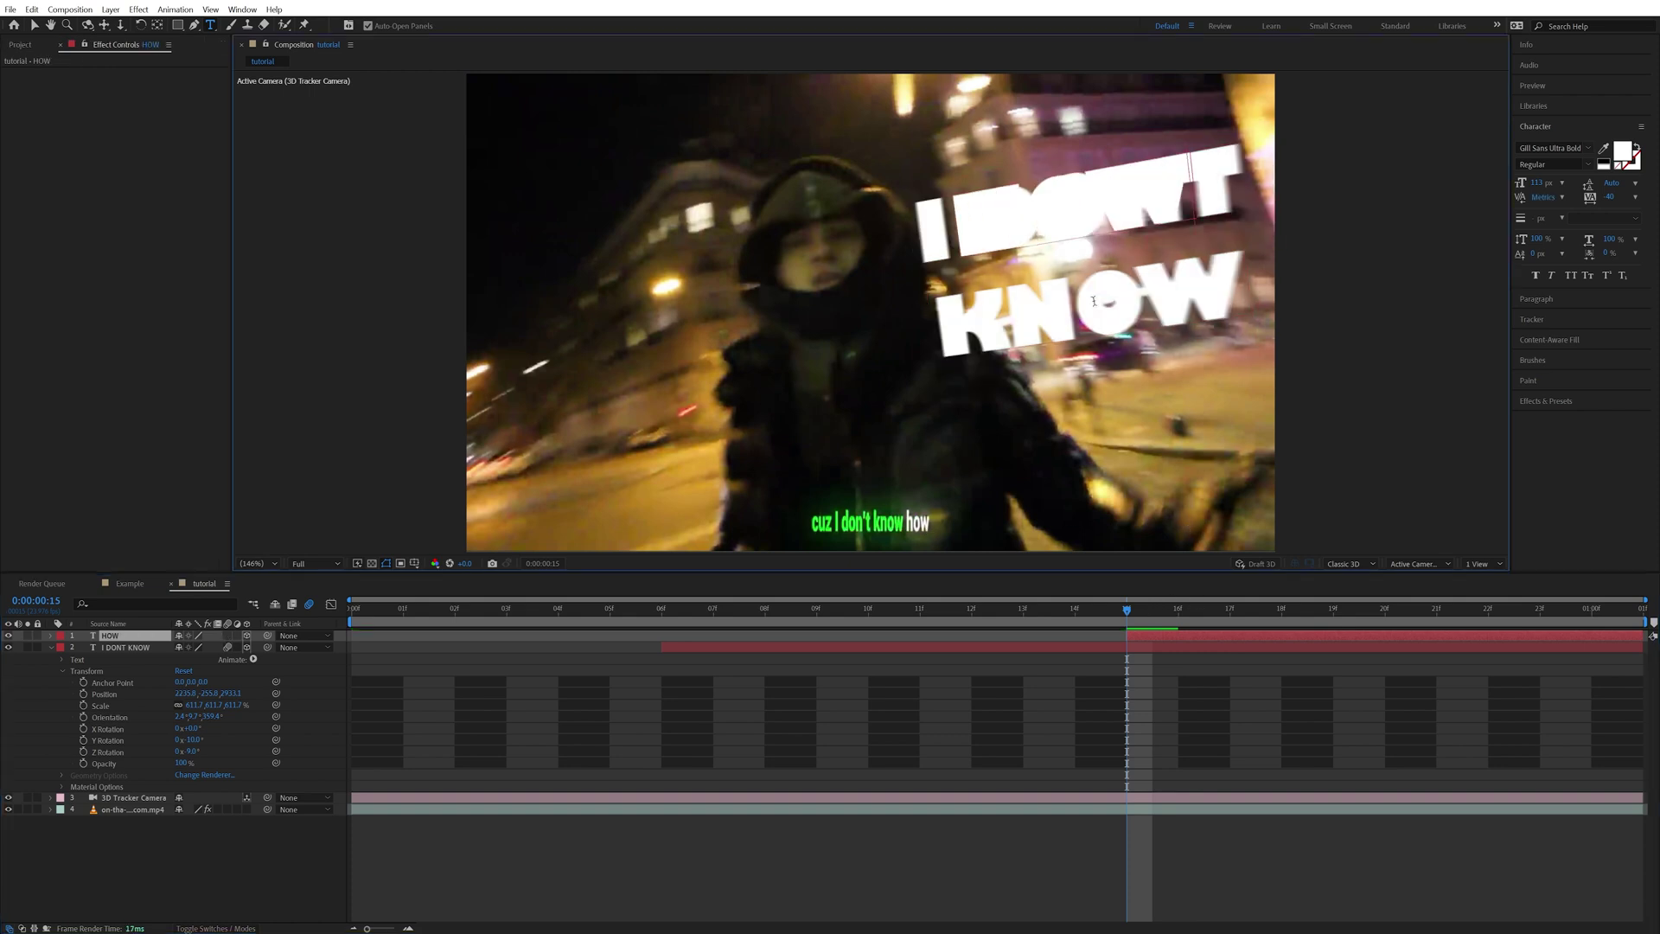
{"action": "key", "text": "ctrl+a"}
{"action": "left_click", "coordinate": [1622, 151]}
{"action": "left_click", "coordinate": [1450, 500]}
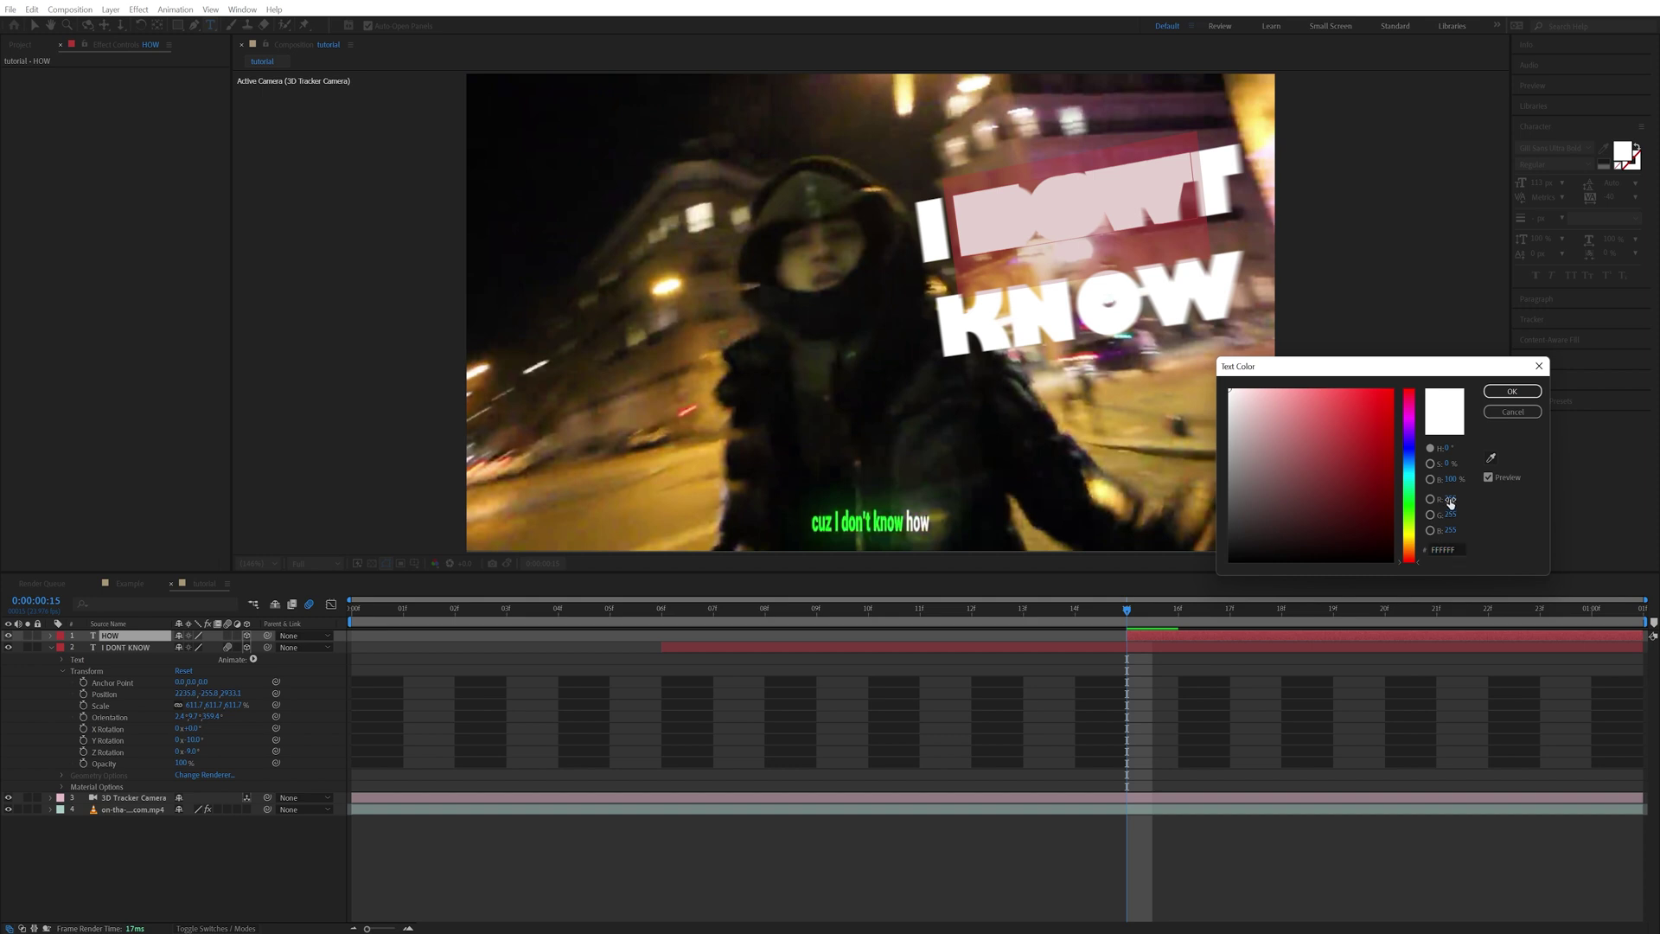
{"action": "type", "text": "0"}
{"action": "key", "text": "Tab"}
{"action": "key", "text": "Tab"}
{"action": "type", "text": "0"}
{"action": "left_click", "coordinate": [1513, 390]}
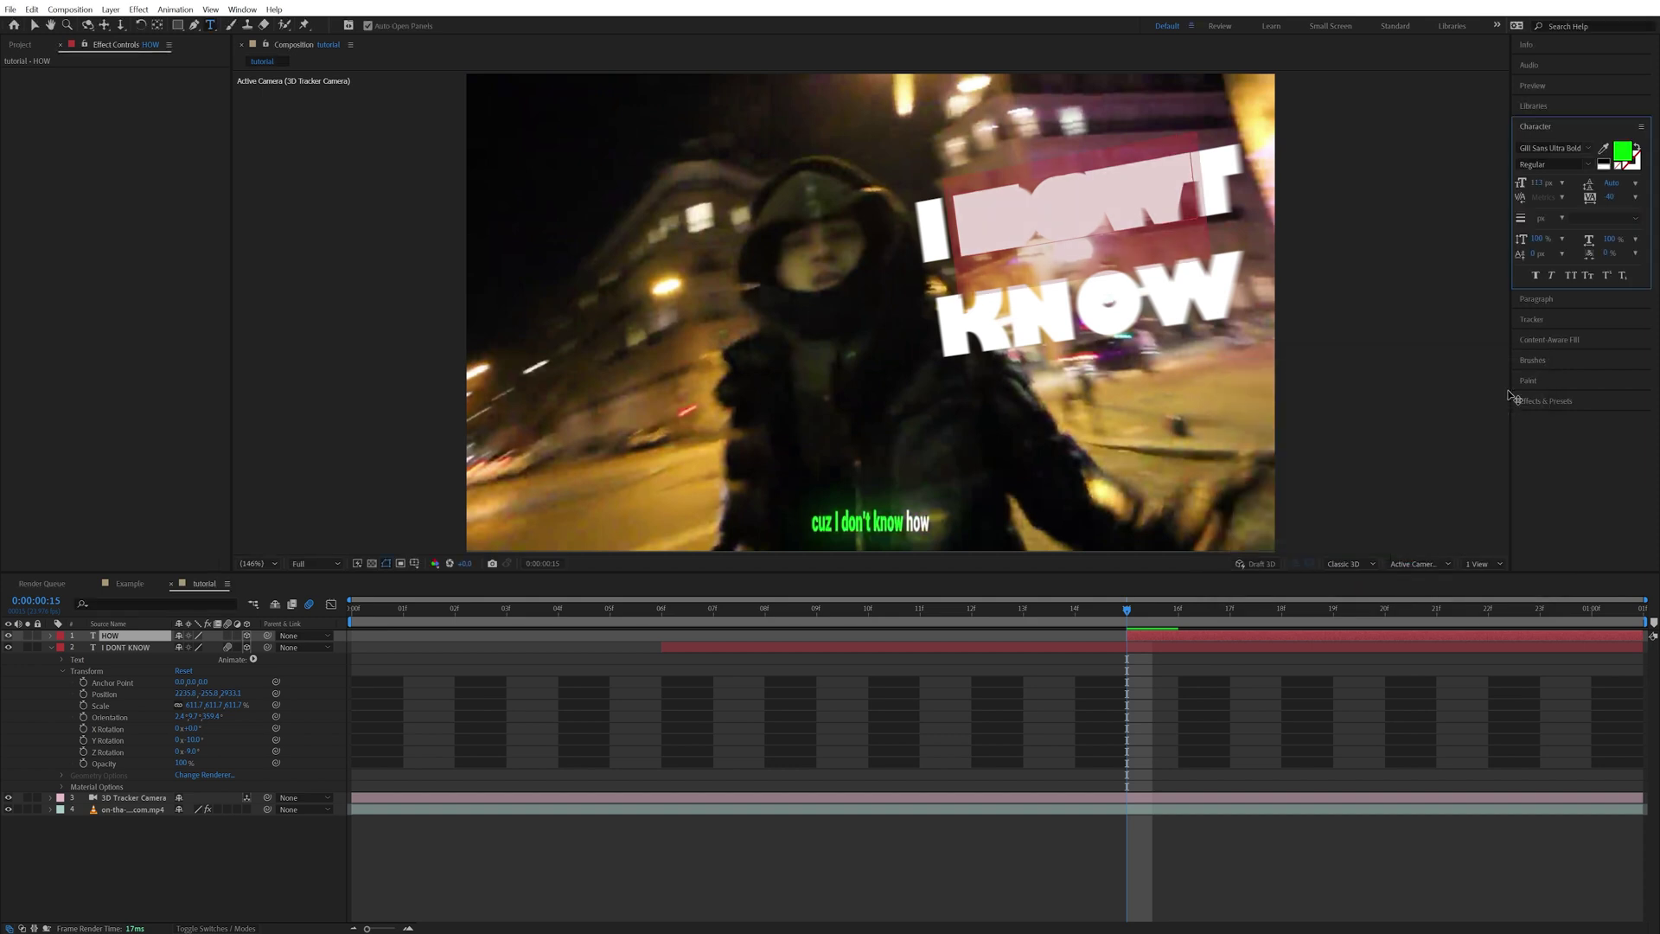
Step: Rotate the HOW text about its Z axis and reposition it over the I DONT KNOW text
{"action": "left_click", "coordinate": [51, 636]}
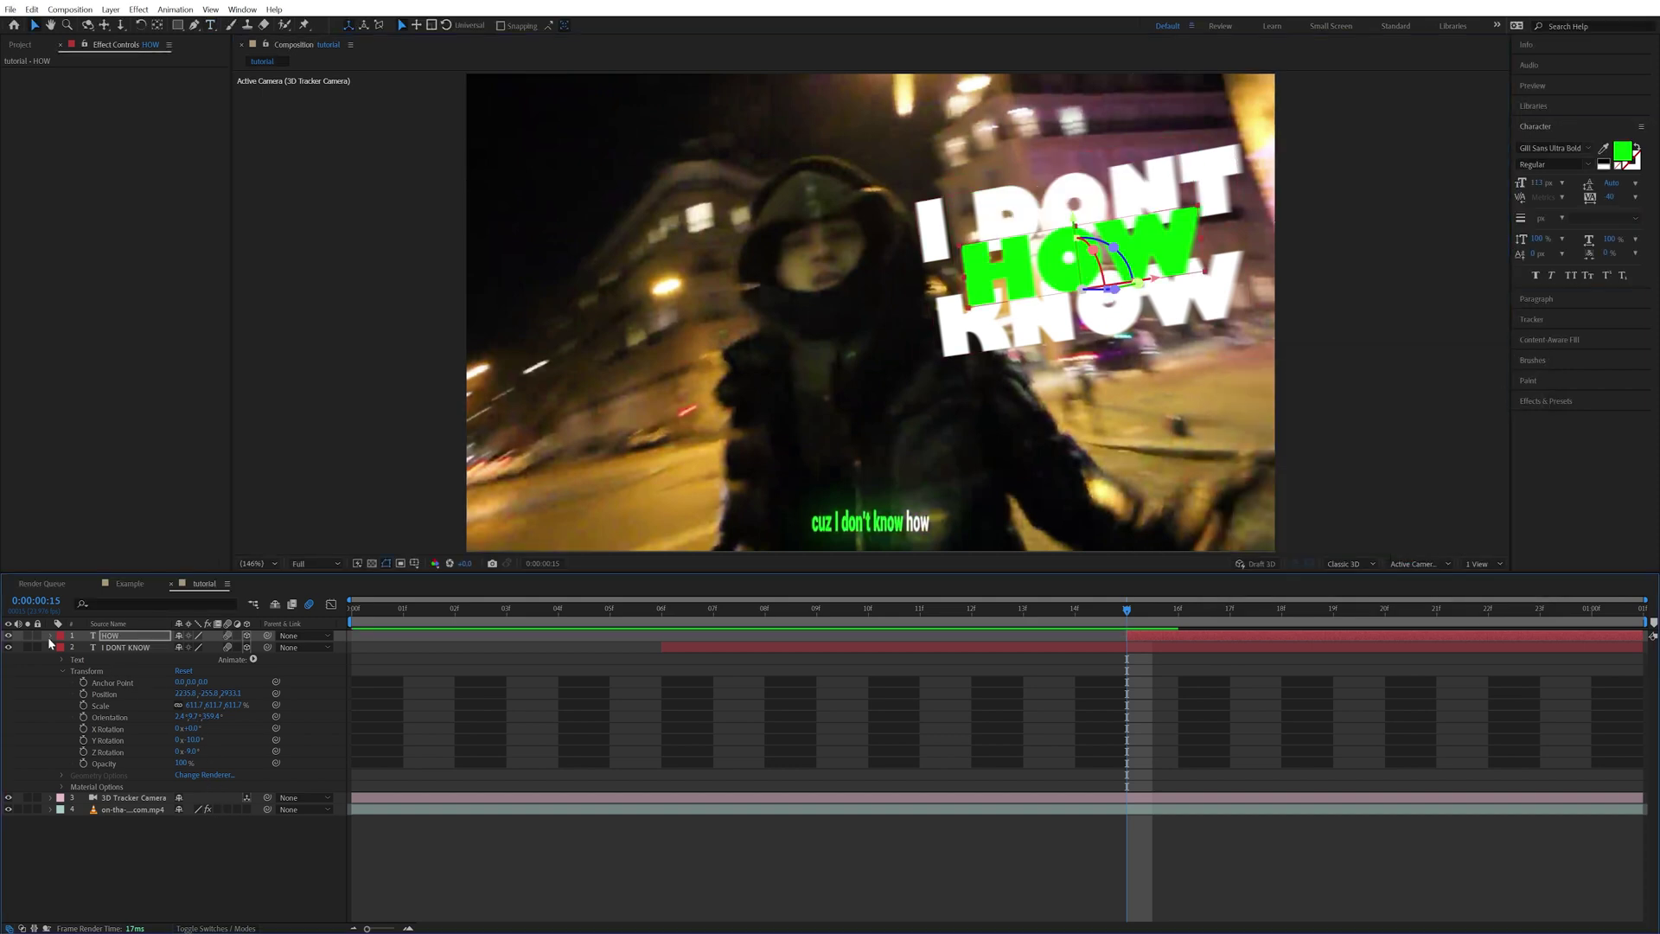
{"action": "left_click", "coordinate": [62, 660]}
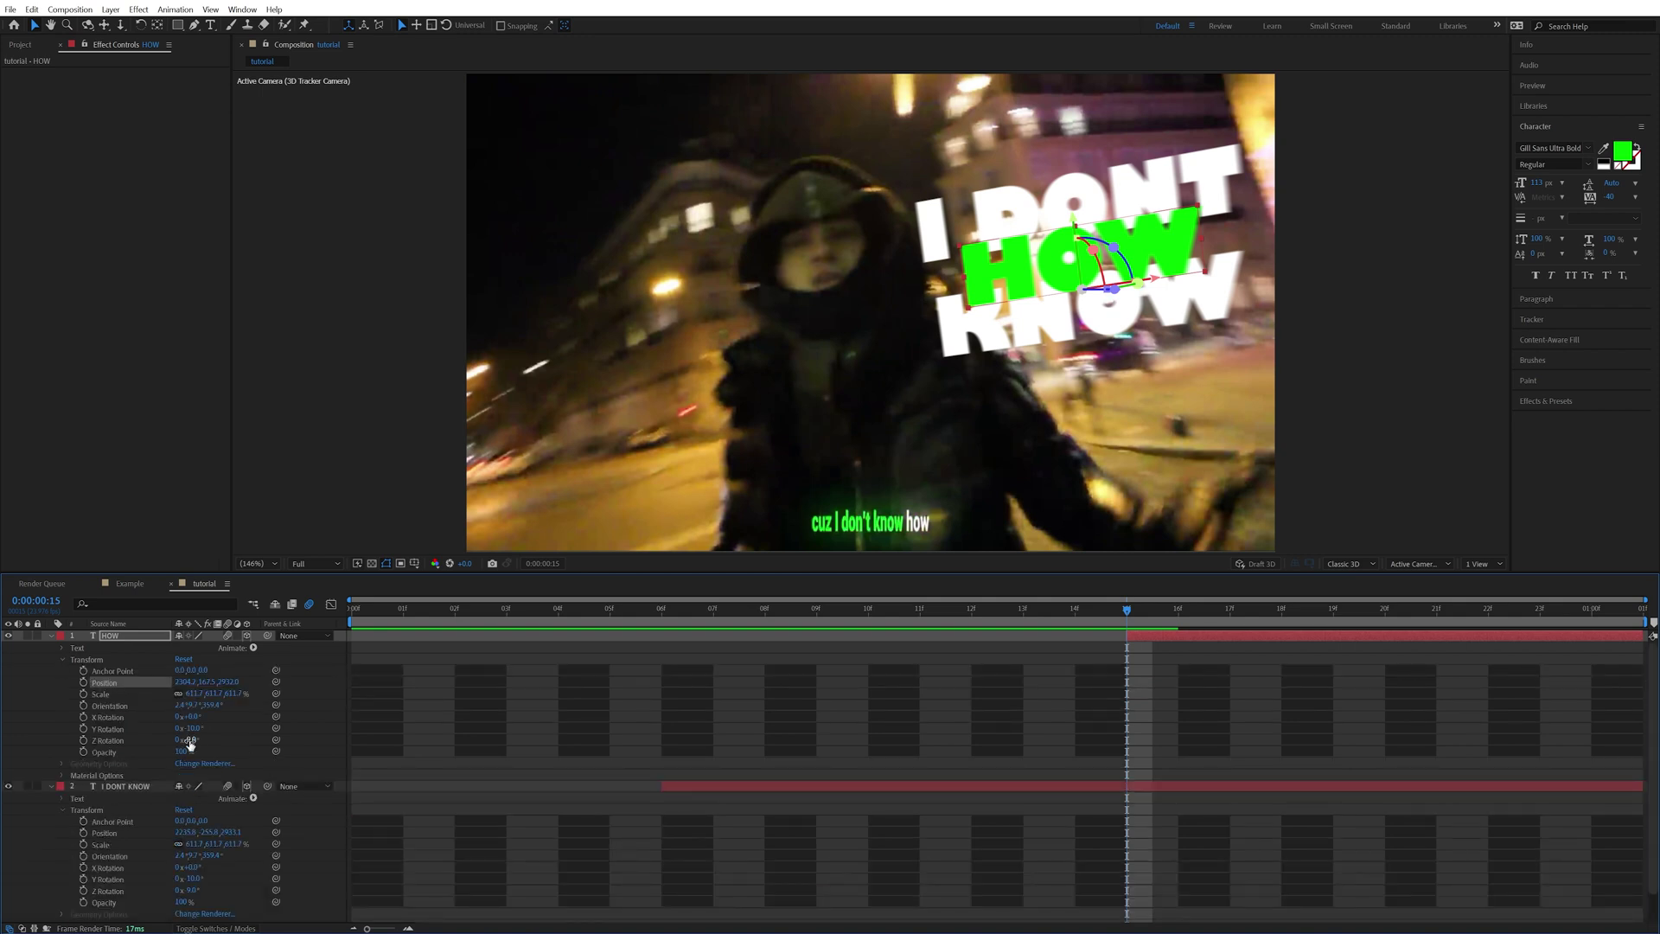
{"action": "left_click_drag", "start_coordinate": [191, 744], "coordinate": [183, 740]}
{"action": "left_click_drag", "start_coordinate": [1135, 243], "coordinate": [1147, 237]}
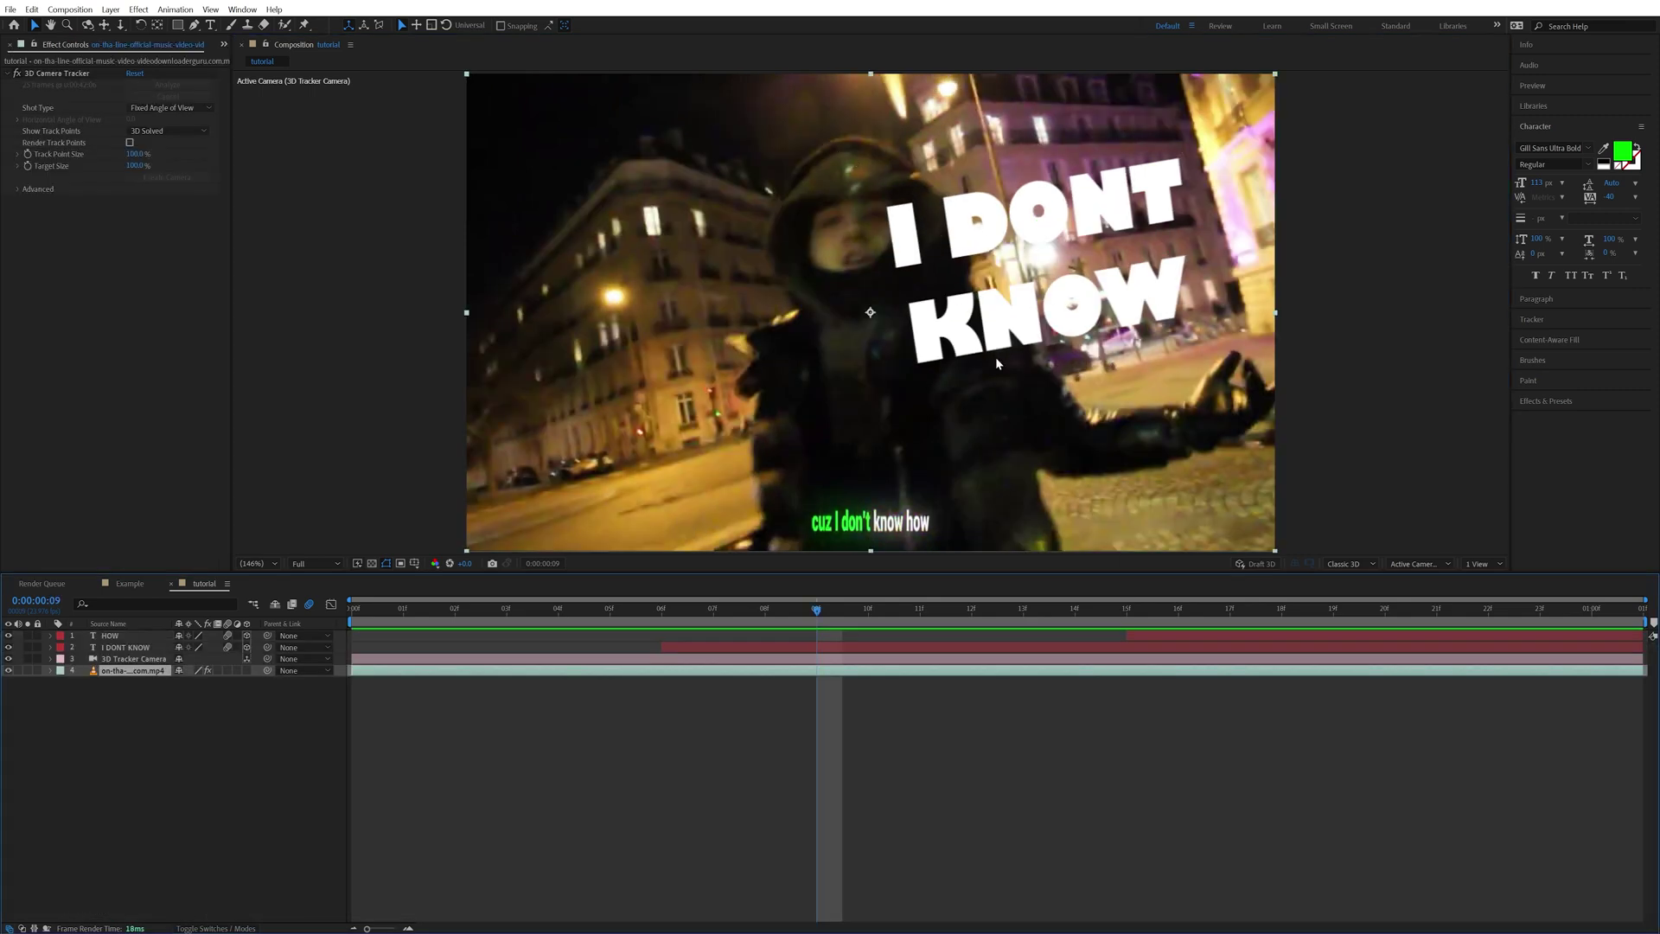
Step: Duplicate the video layer to the top without its 3D Camera Tracker effect and trim the copy to start at frame 6
{"action": "key", "text": "ctrl+d"}
{"action": "left_click_drag", "start_coordinate": [134, 670], "coordinate": [139, 632]}
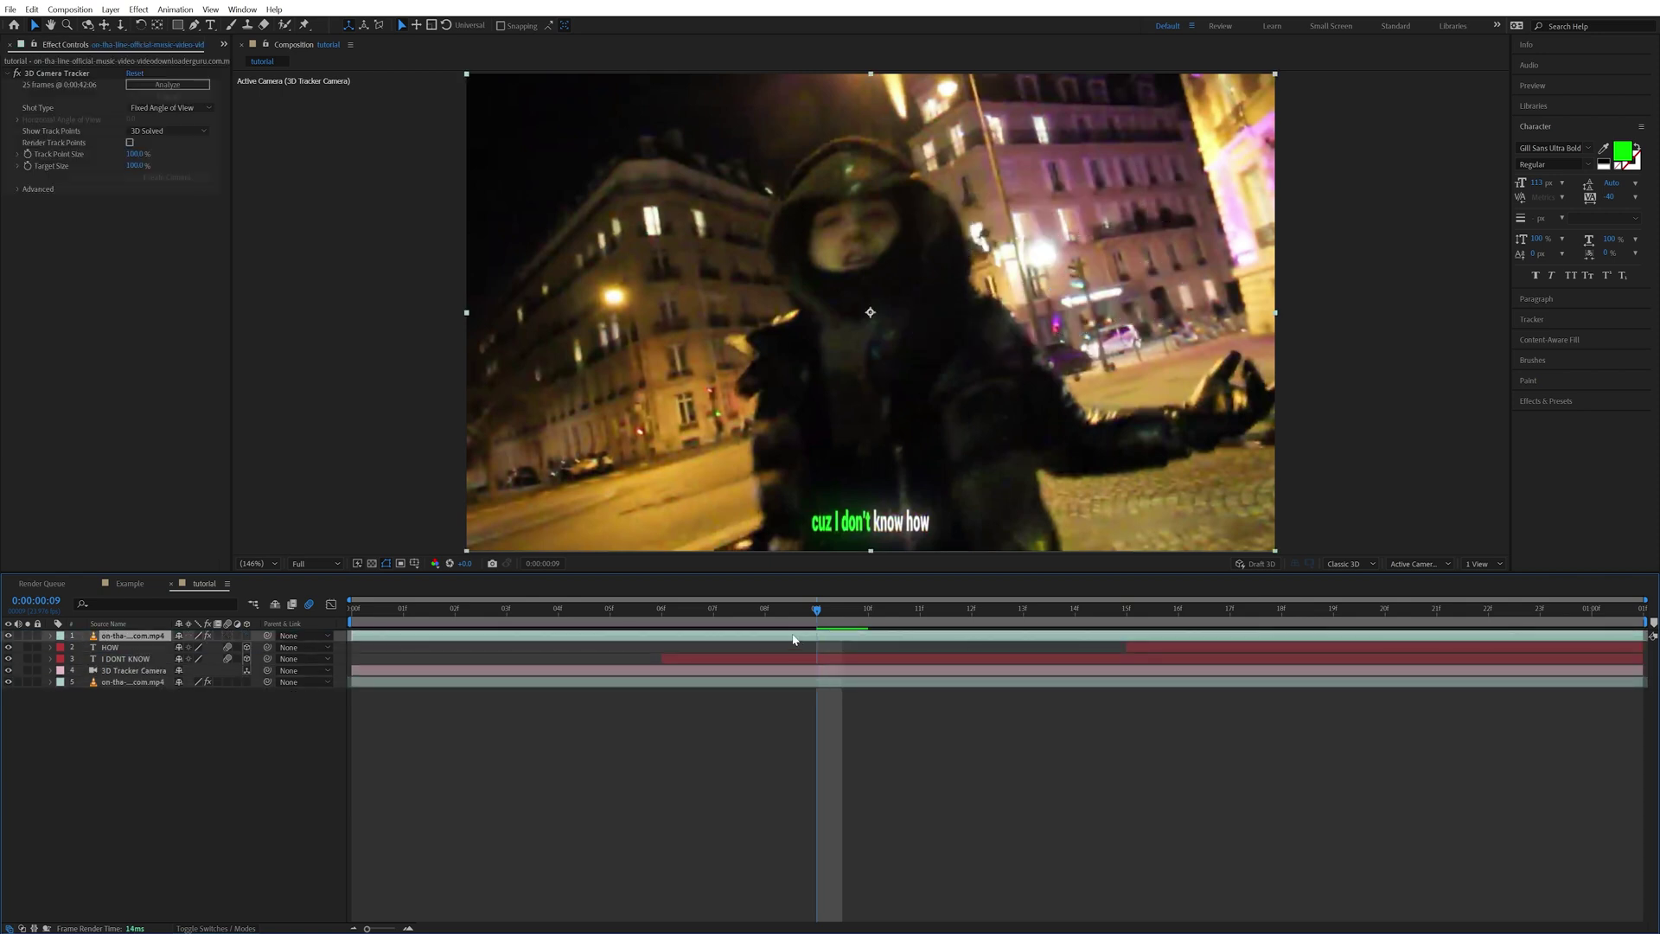
{"action": "left_click", "coordinate": [58, 85]}
{"action": "key", "text": "Delete"}
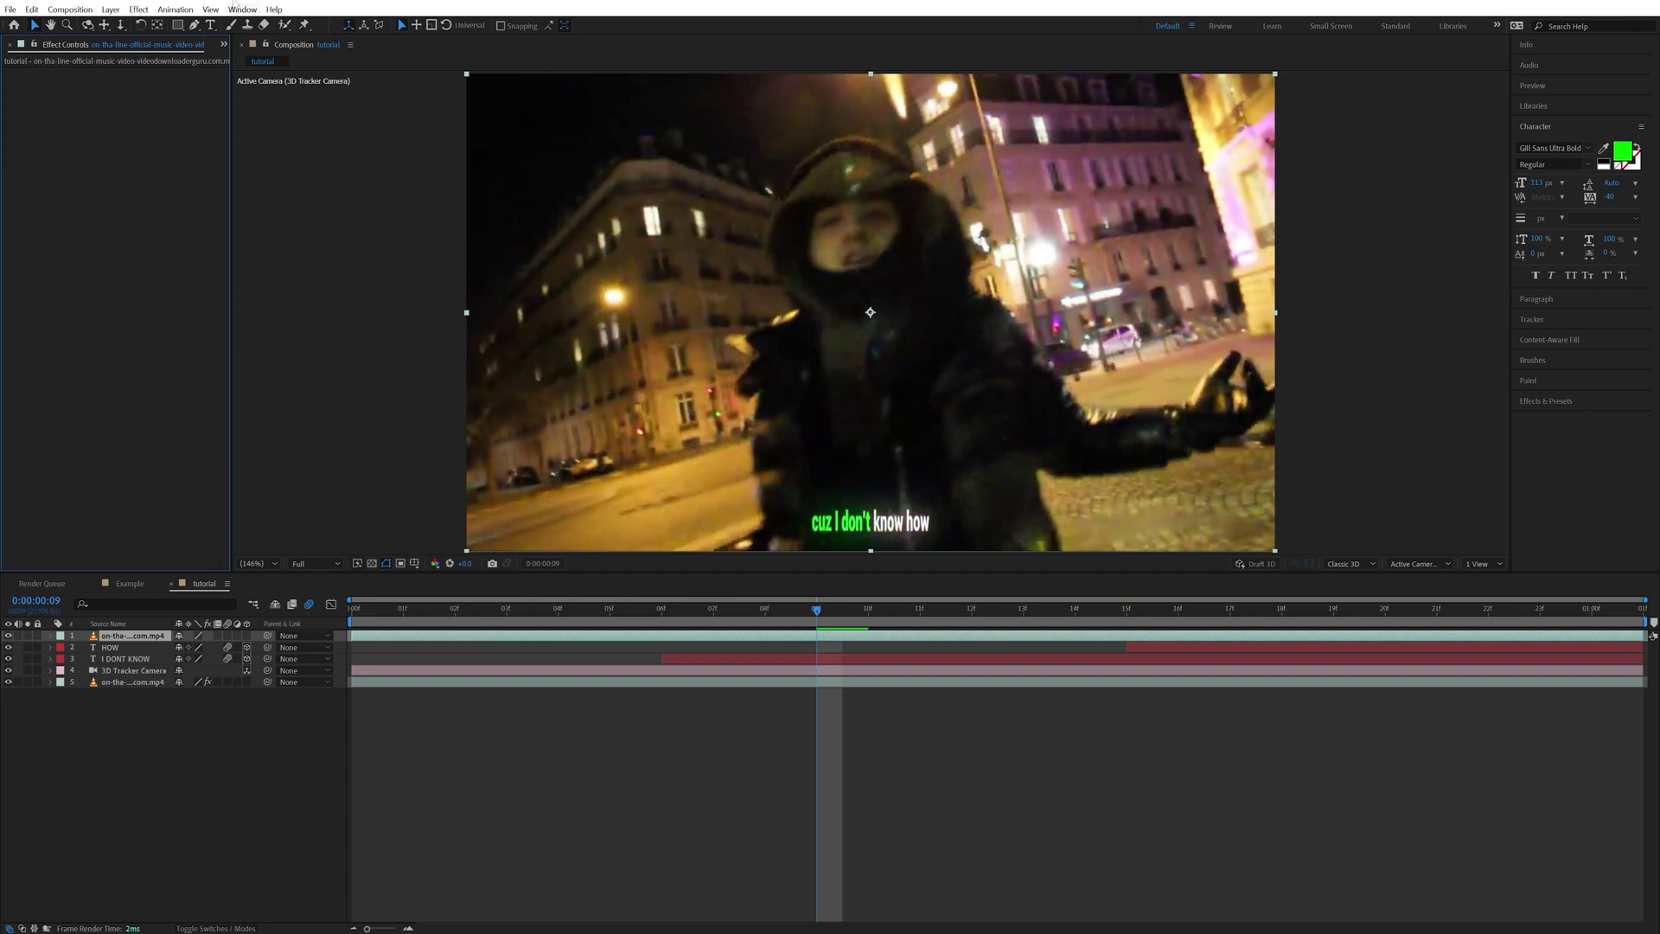
{"action": "left_click", "coordinate": [662, 609]}
{"action": "left_click_drag", "start_coordinate": [352, 636], "coordinate": [664, 636]}
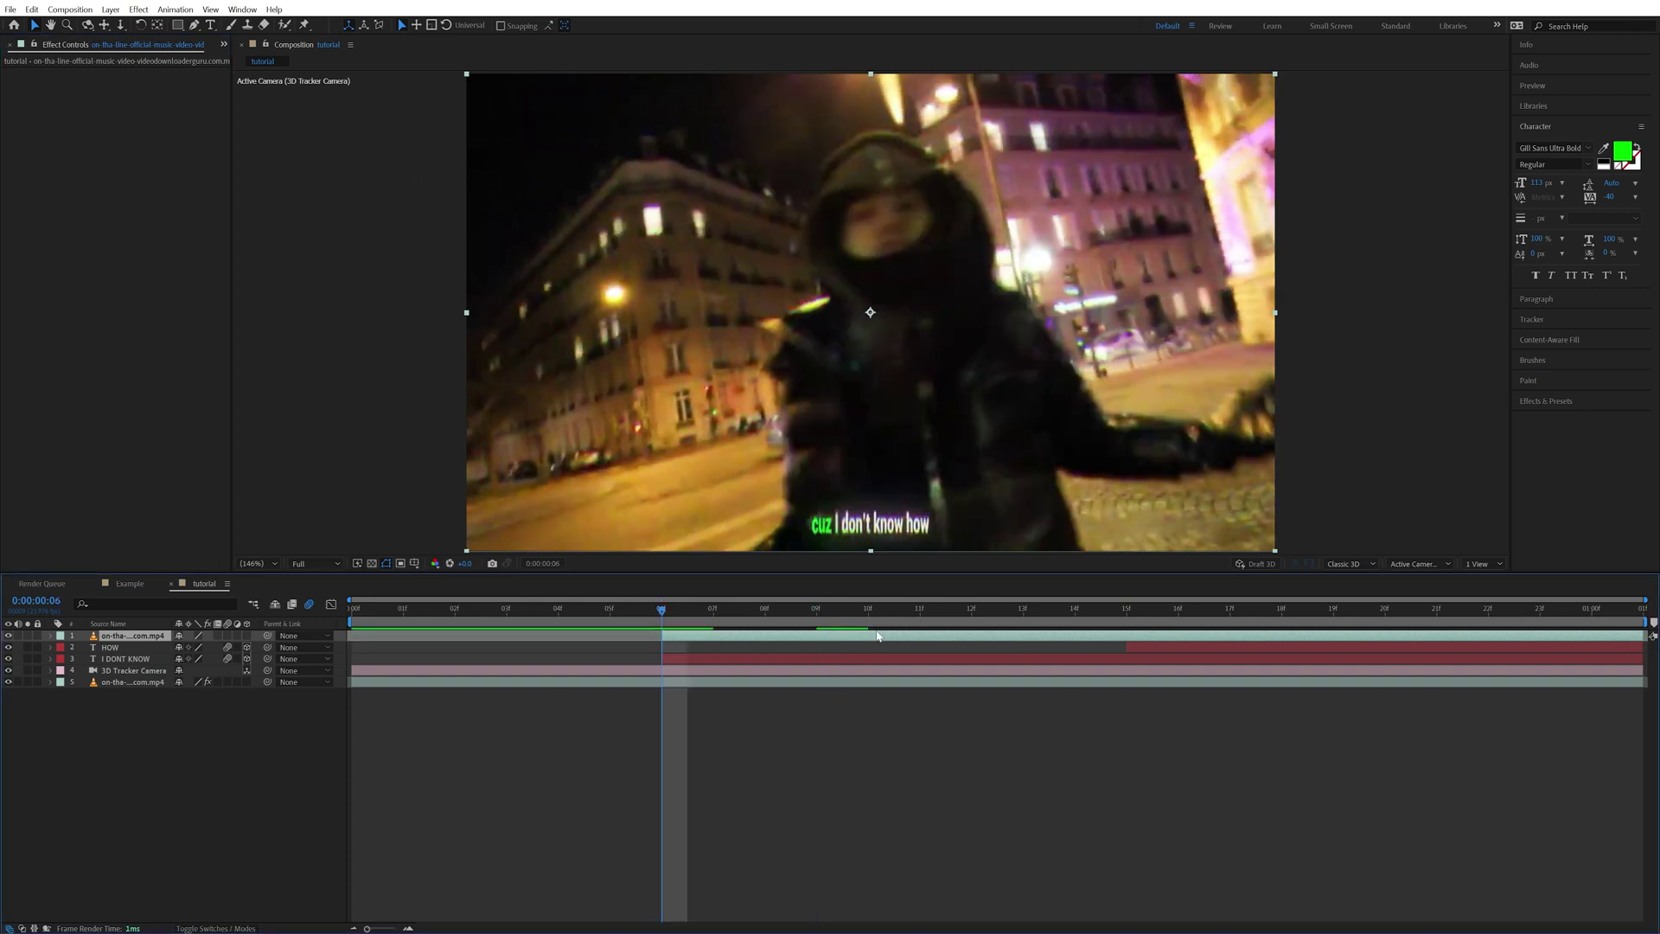
Step: Cut out the hooded man in the top video copy with Roto Brush and freeze the result
{"action": "left_click", "coordinate": [285, 25]}
{"action": "double_click", "coordinate": [964, 319]}
{"action": "mouse_move", "coordinate": [981, 321]}
{"action": "left_mouse_down"}
{"action": "mouse_move", "coordinate": [944, 273]}
{"action": "mouse_move", "coordinate": [932, 196]}
{"action": "left_mouse_up"}
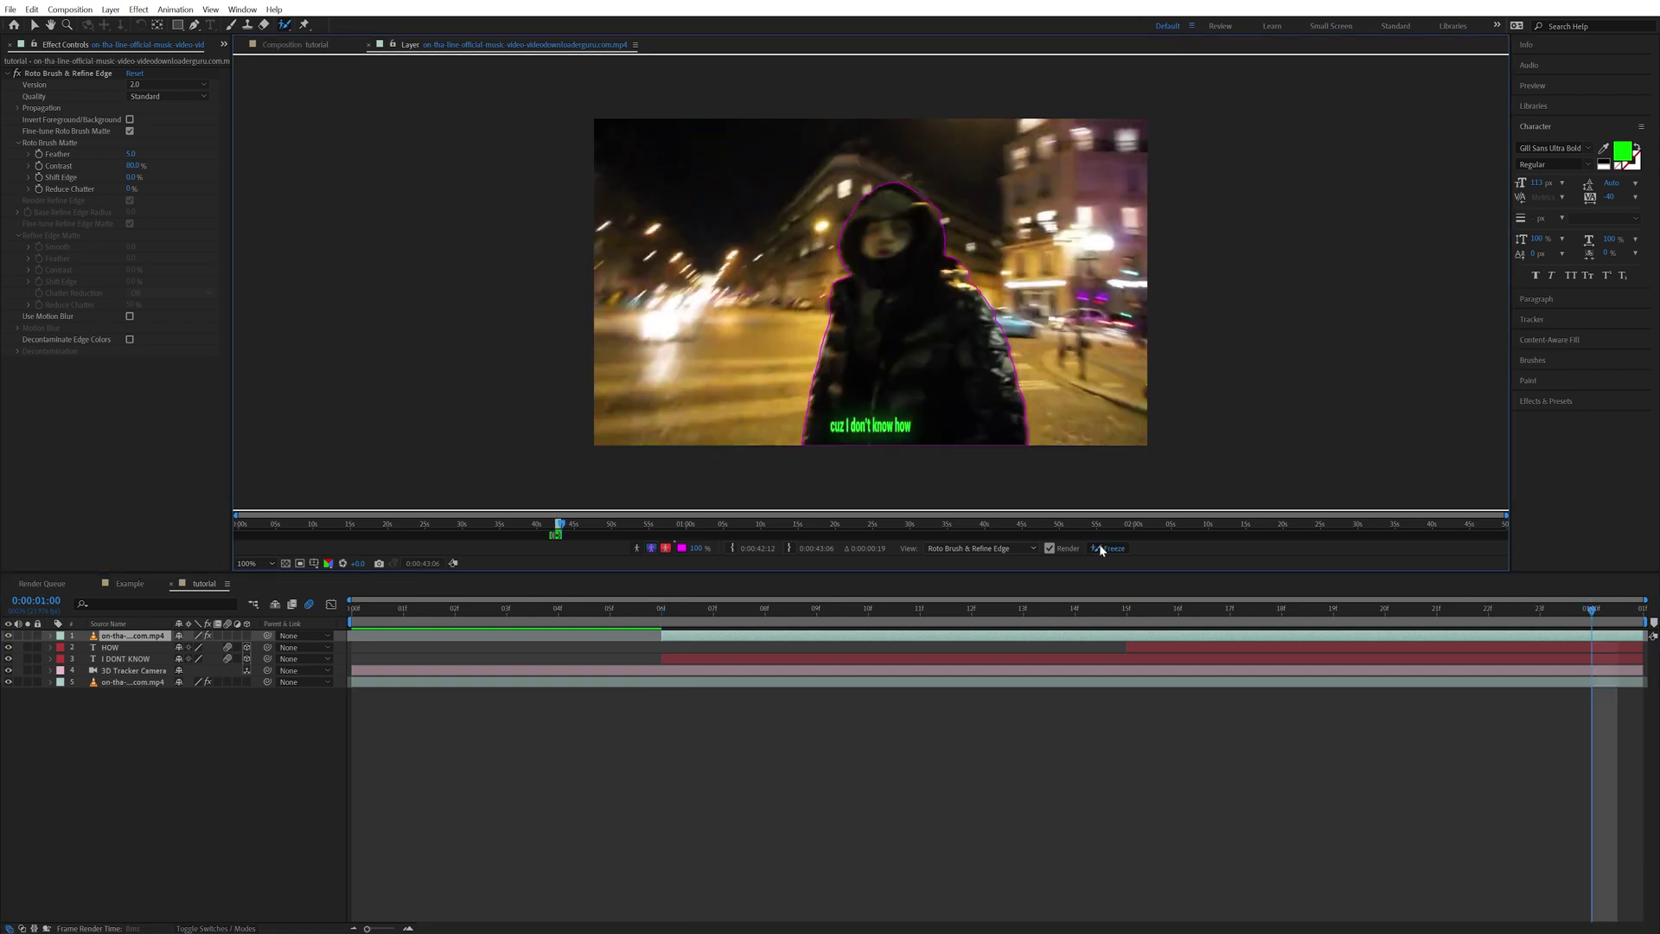
{"action": "left_click", "coordinate": [1098, 547]}
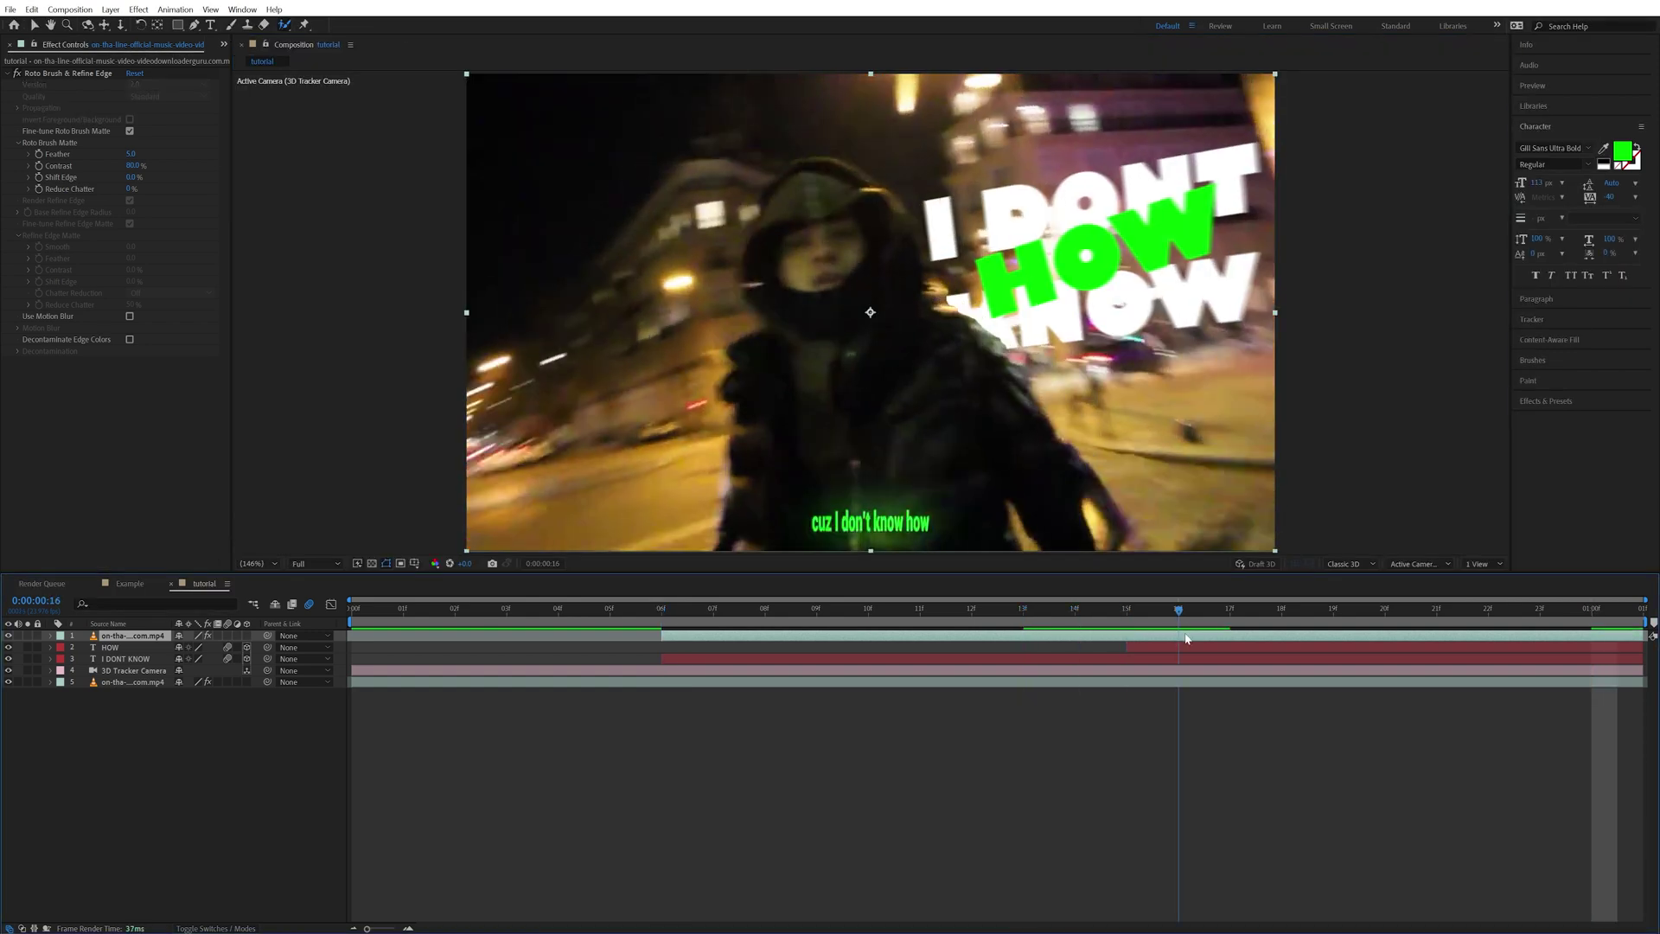
Step: Preview the cut-out over the text and raise the Roto Brush matte's feather to about 24
{"action": "key", "text": "space"}
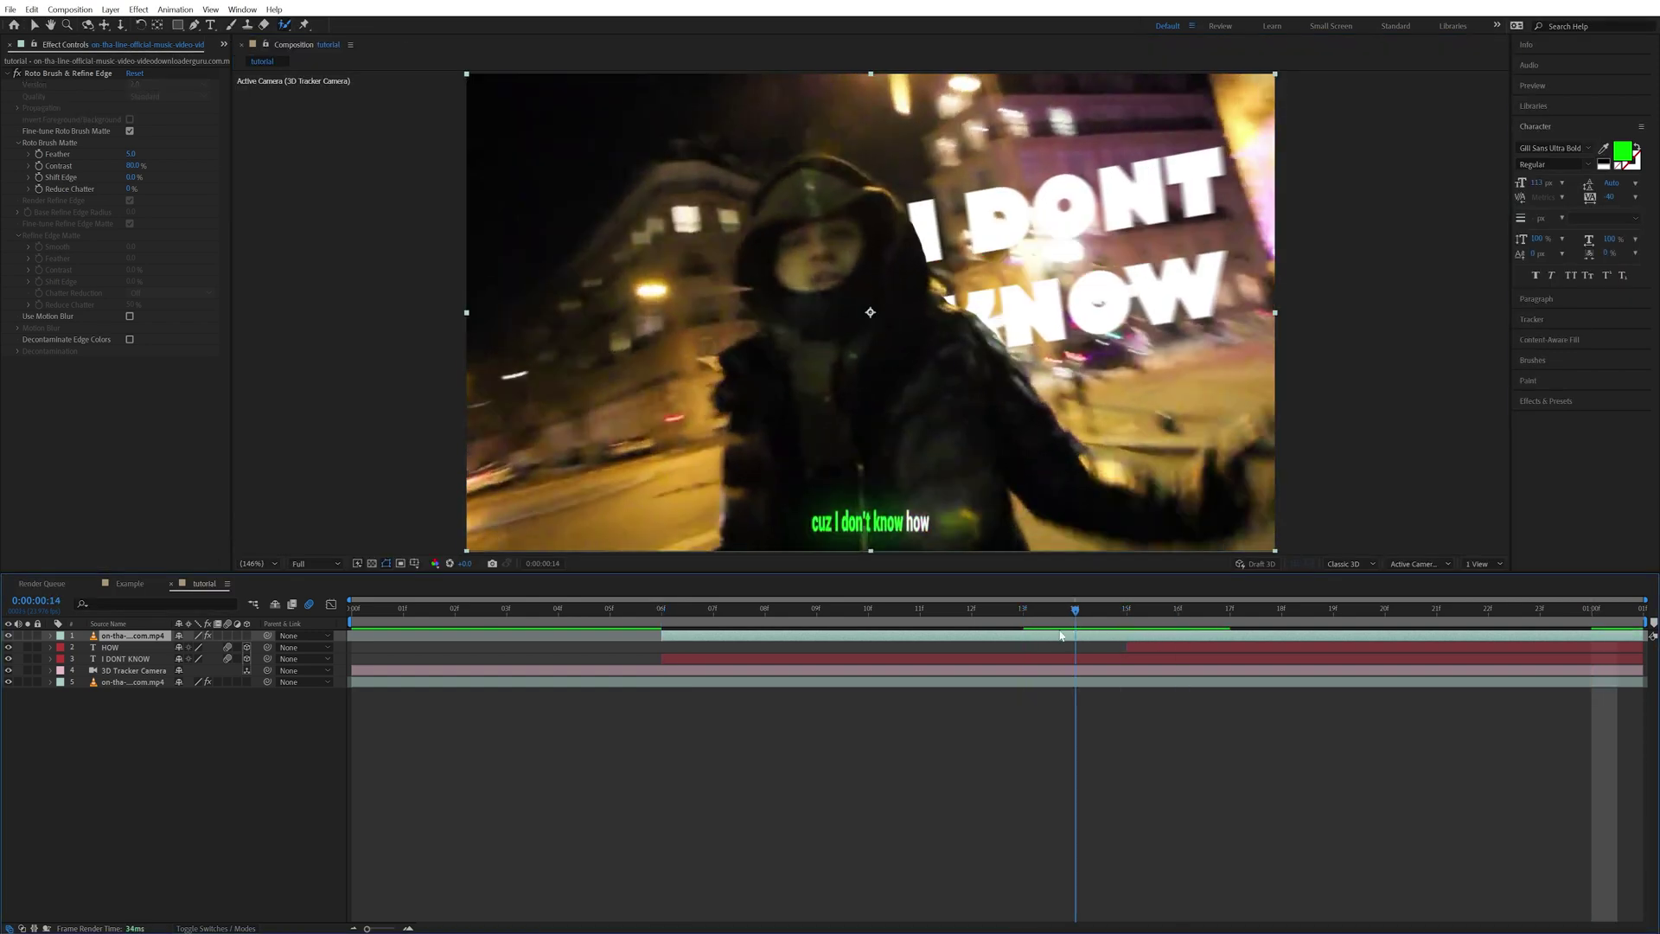
{"action": "key", "text": "space"}
{"action": "left_click_drag", "start_coordinate": [1149, 635], "coordinate": [973, 635]}
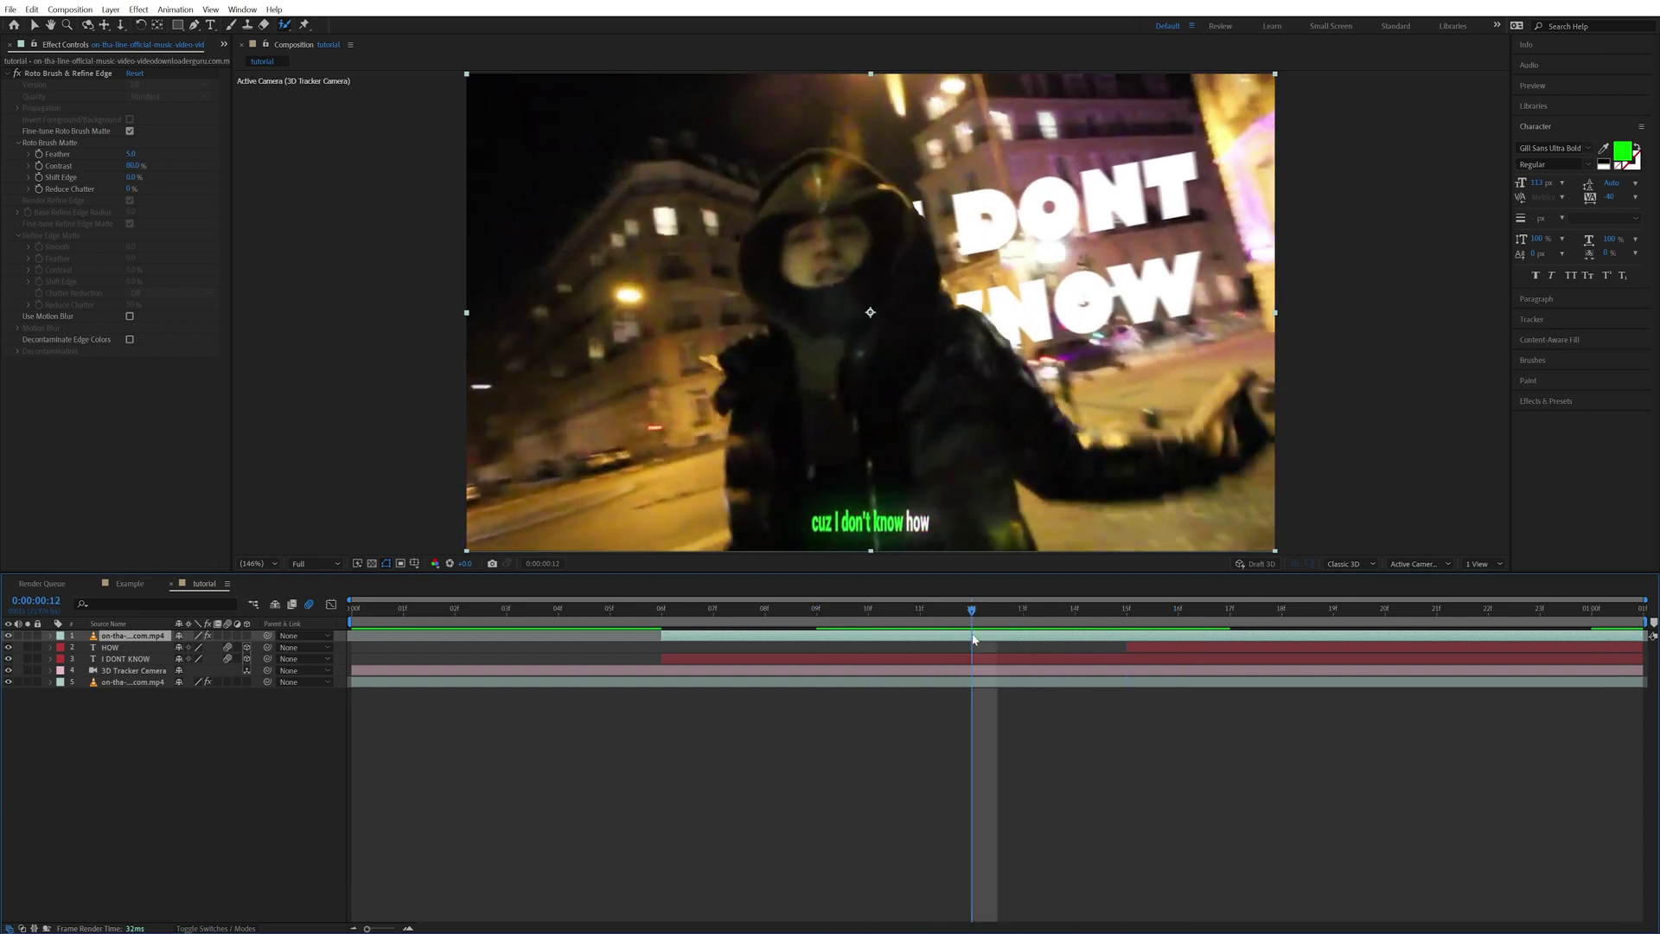
{"action": "left_click_drag", "start_coordinate": [127, 154], "coordinate": [201, 151]}
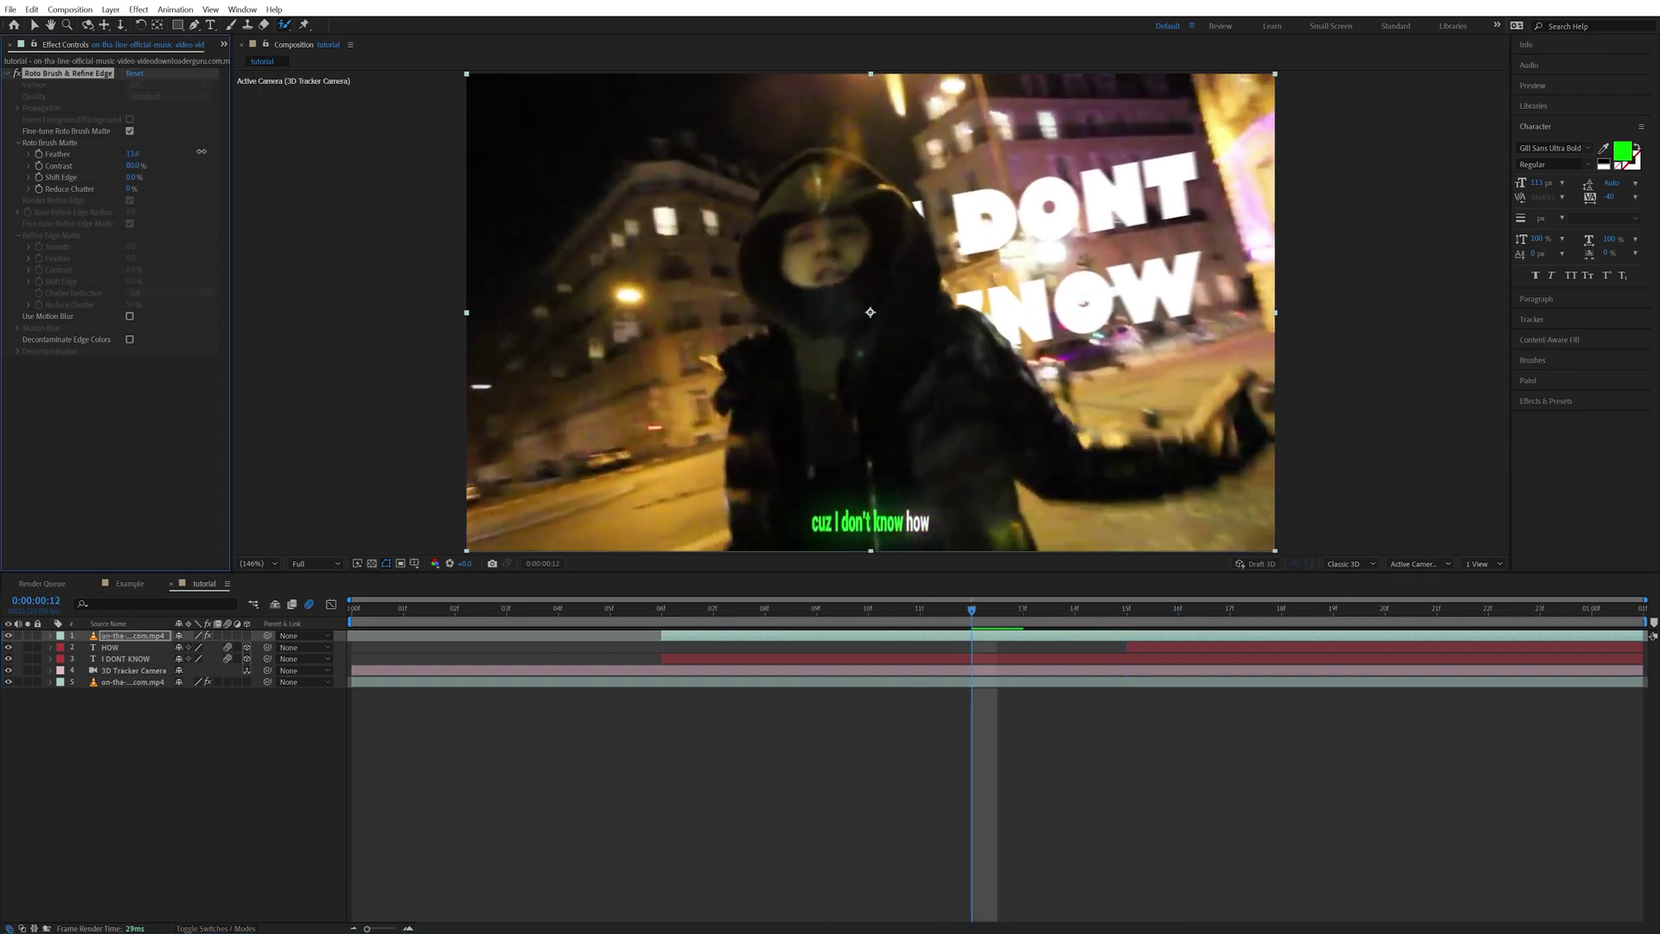
{"action": "left_click_drag", "start_coordinate": [133, 154], "coordinate": [179, 154]}
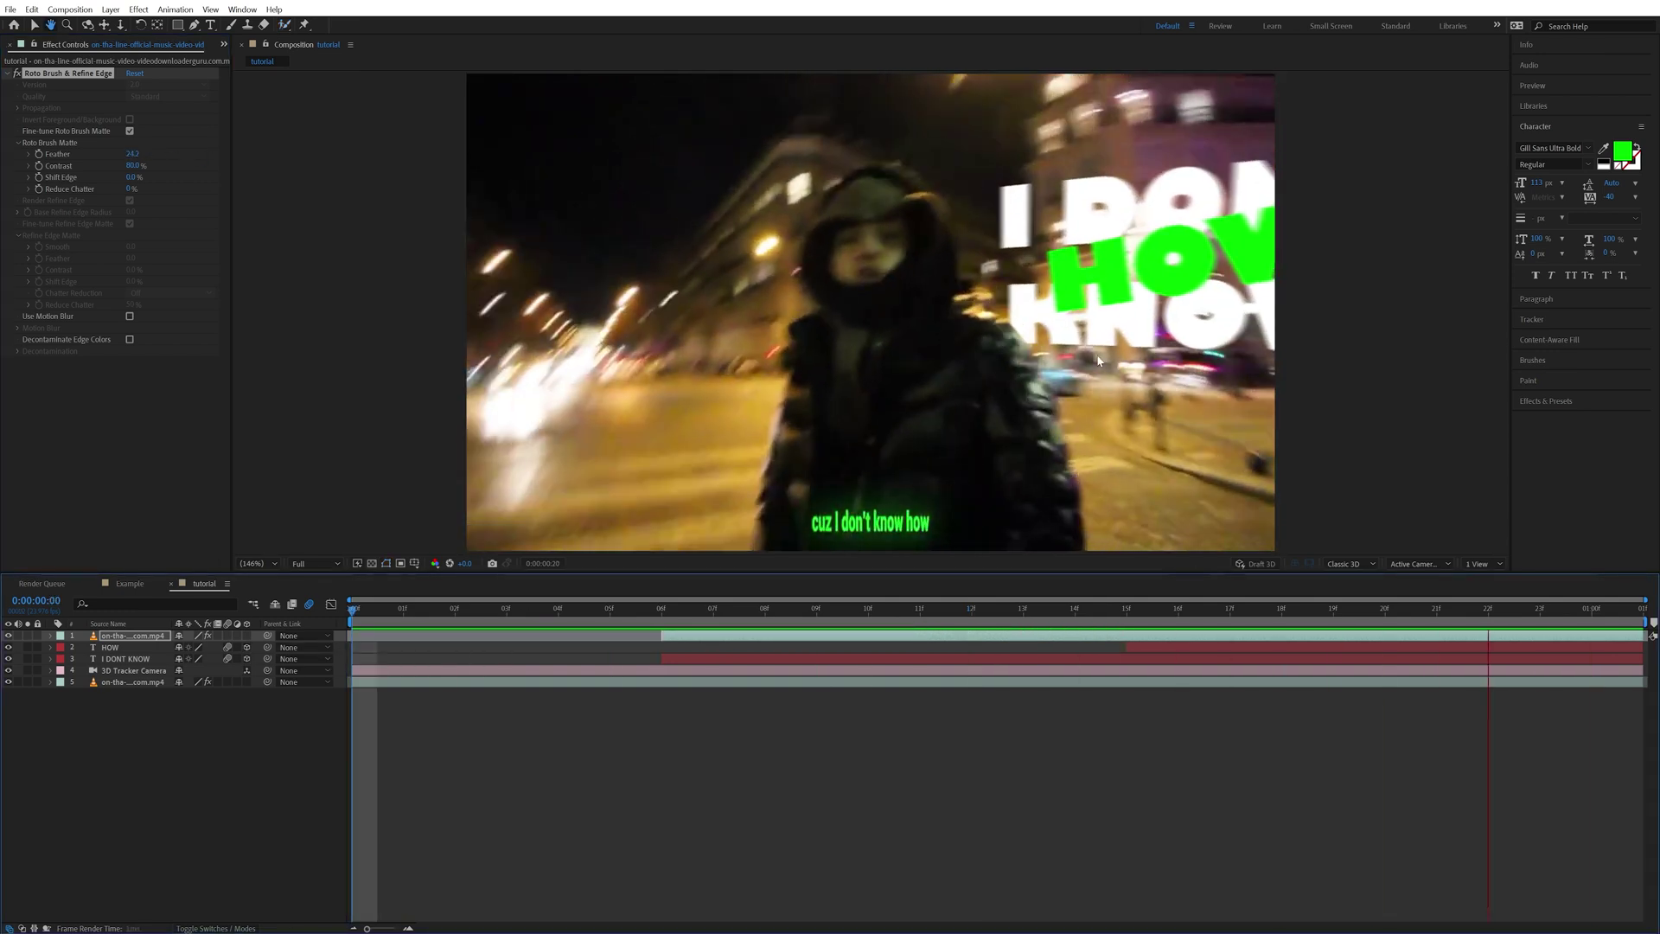
{"action": "key", "text": "space"}
{"action": "key", "text": "Page_Up"}
Step: Adjust the position and rotation of the I DONT KNOW text at frame 15
{"action": "left_click", "coordinate": [915, 662]}
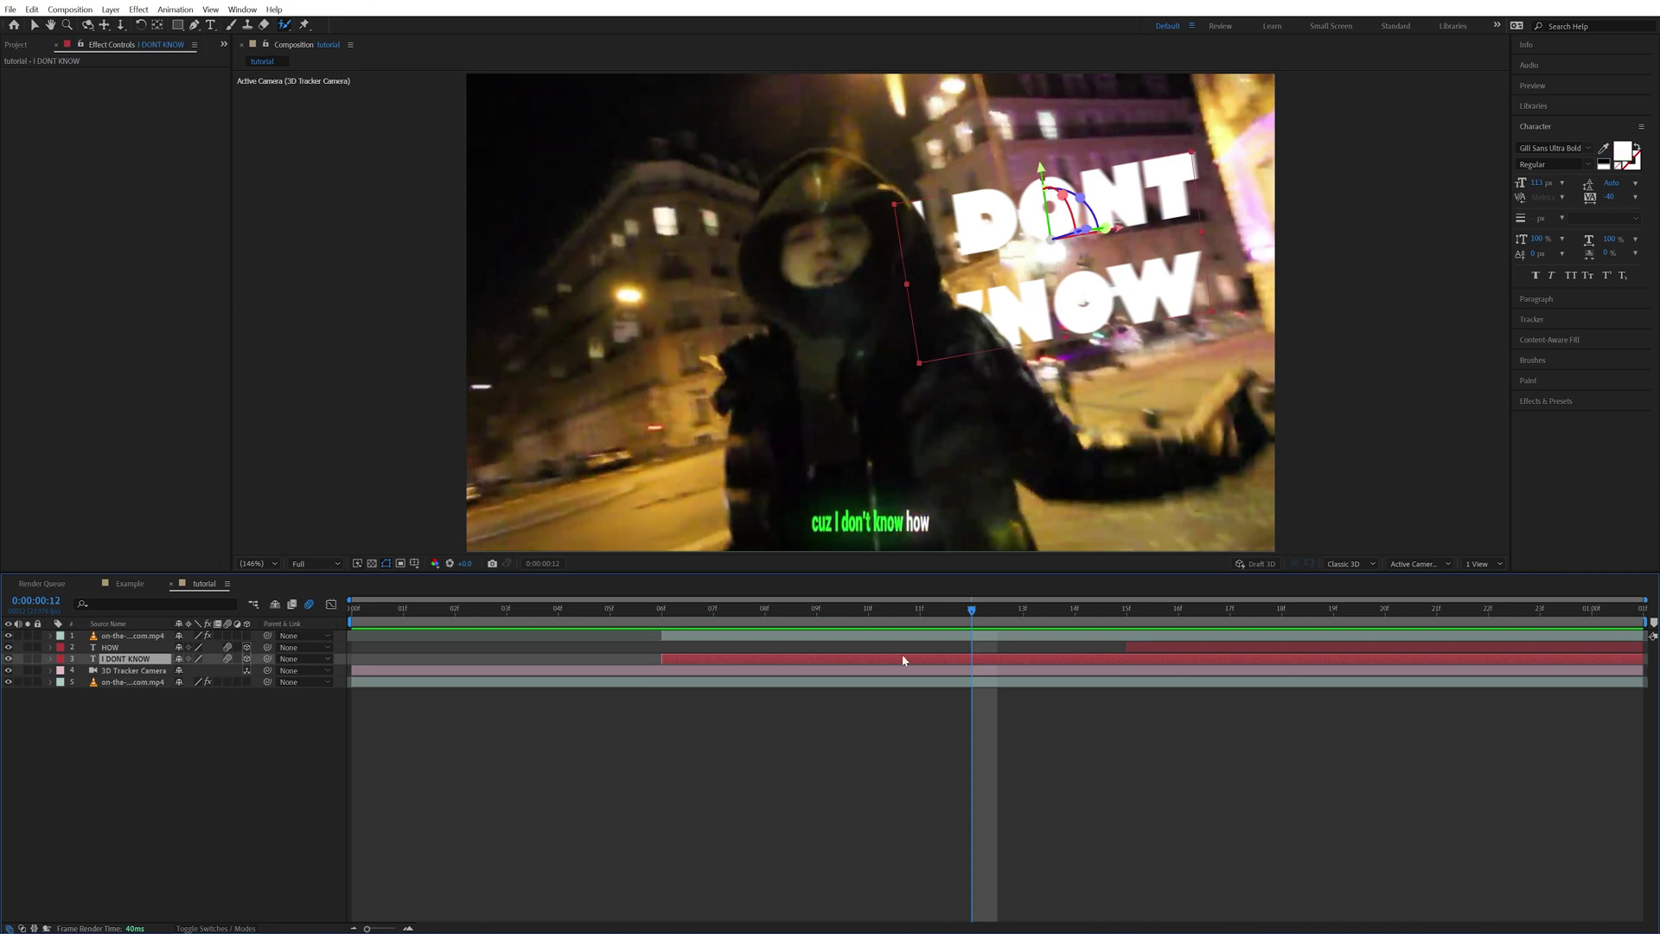
{"action": "left_click", "coordinate": [50, 659]}
{"action": "left_click", "coordinate": [61, 682]}
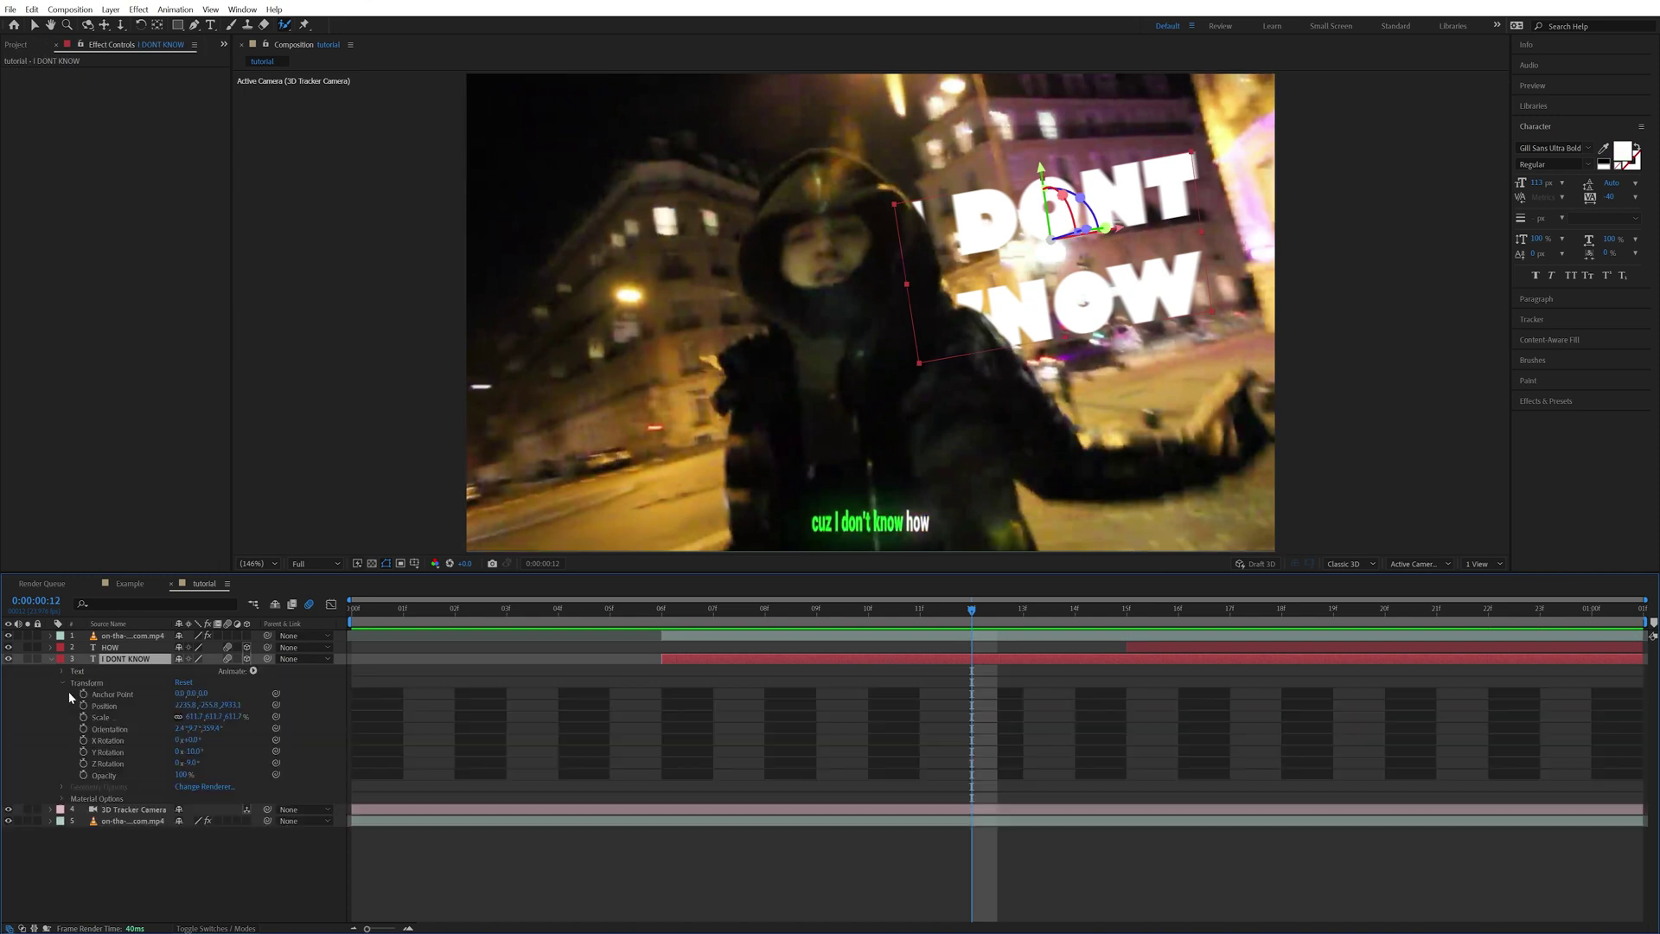
{"action": "key", "text": "Page_Down"}
{"action": "key", "text": "Page_Down"}
{"action": "key", "text": "Page_Down"}
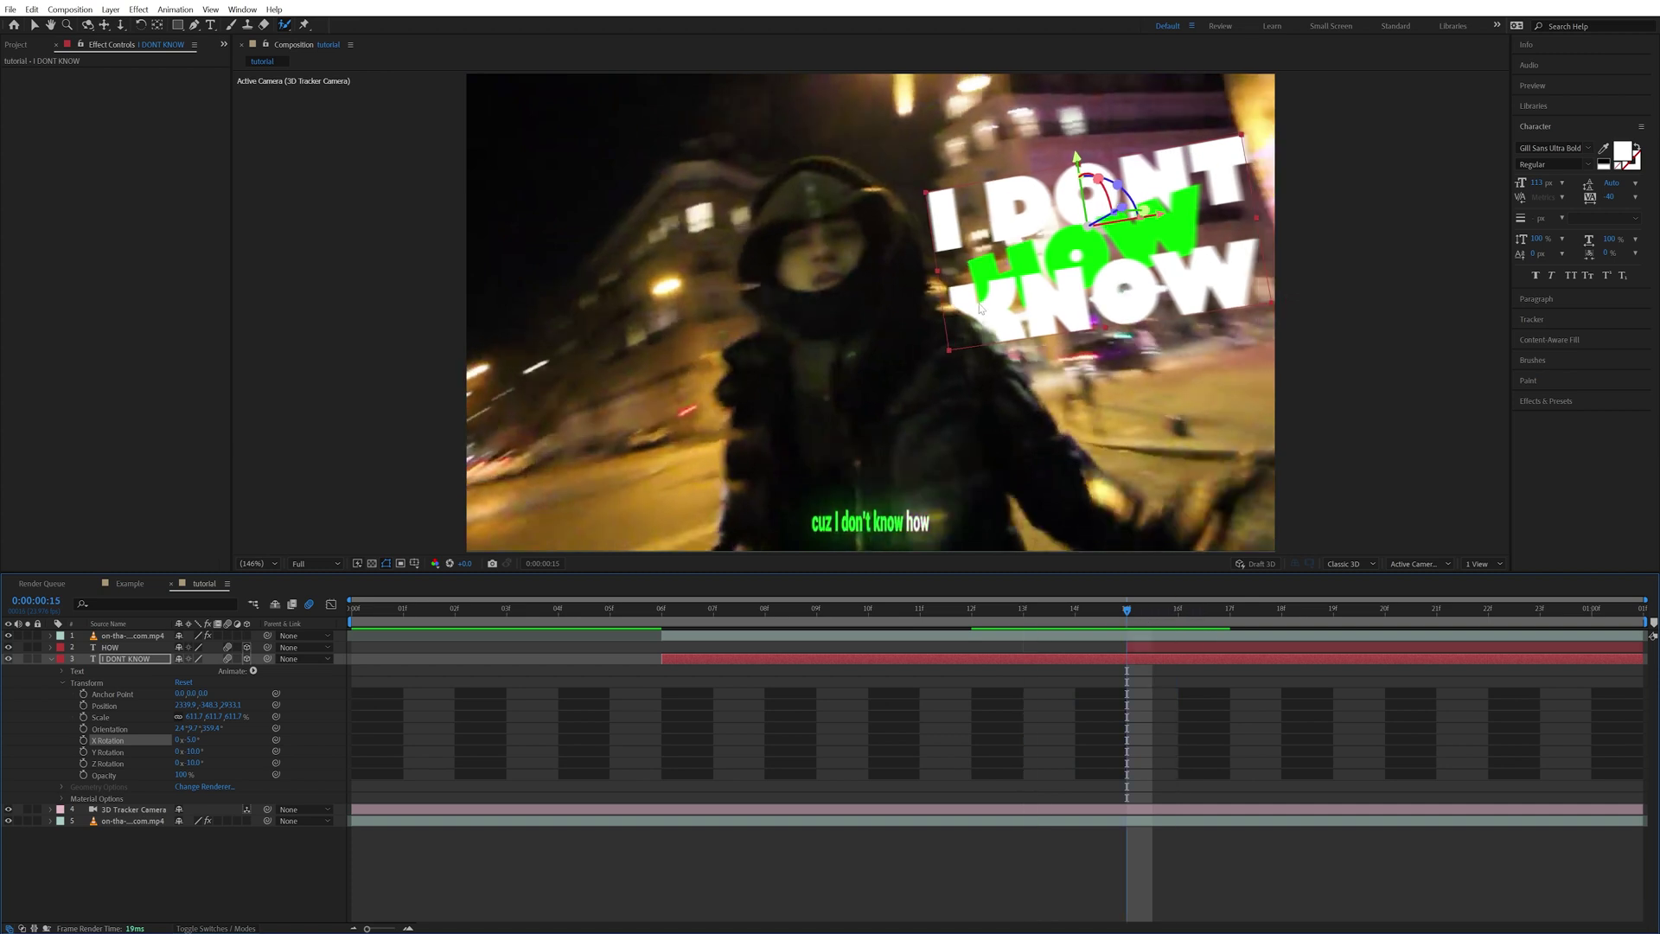
Step: Match the HOW text's X, Y and Z rotation to the values of the I DONT KNOW text
{"action": "left_click", "coordinate": [1171, 649]}
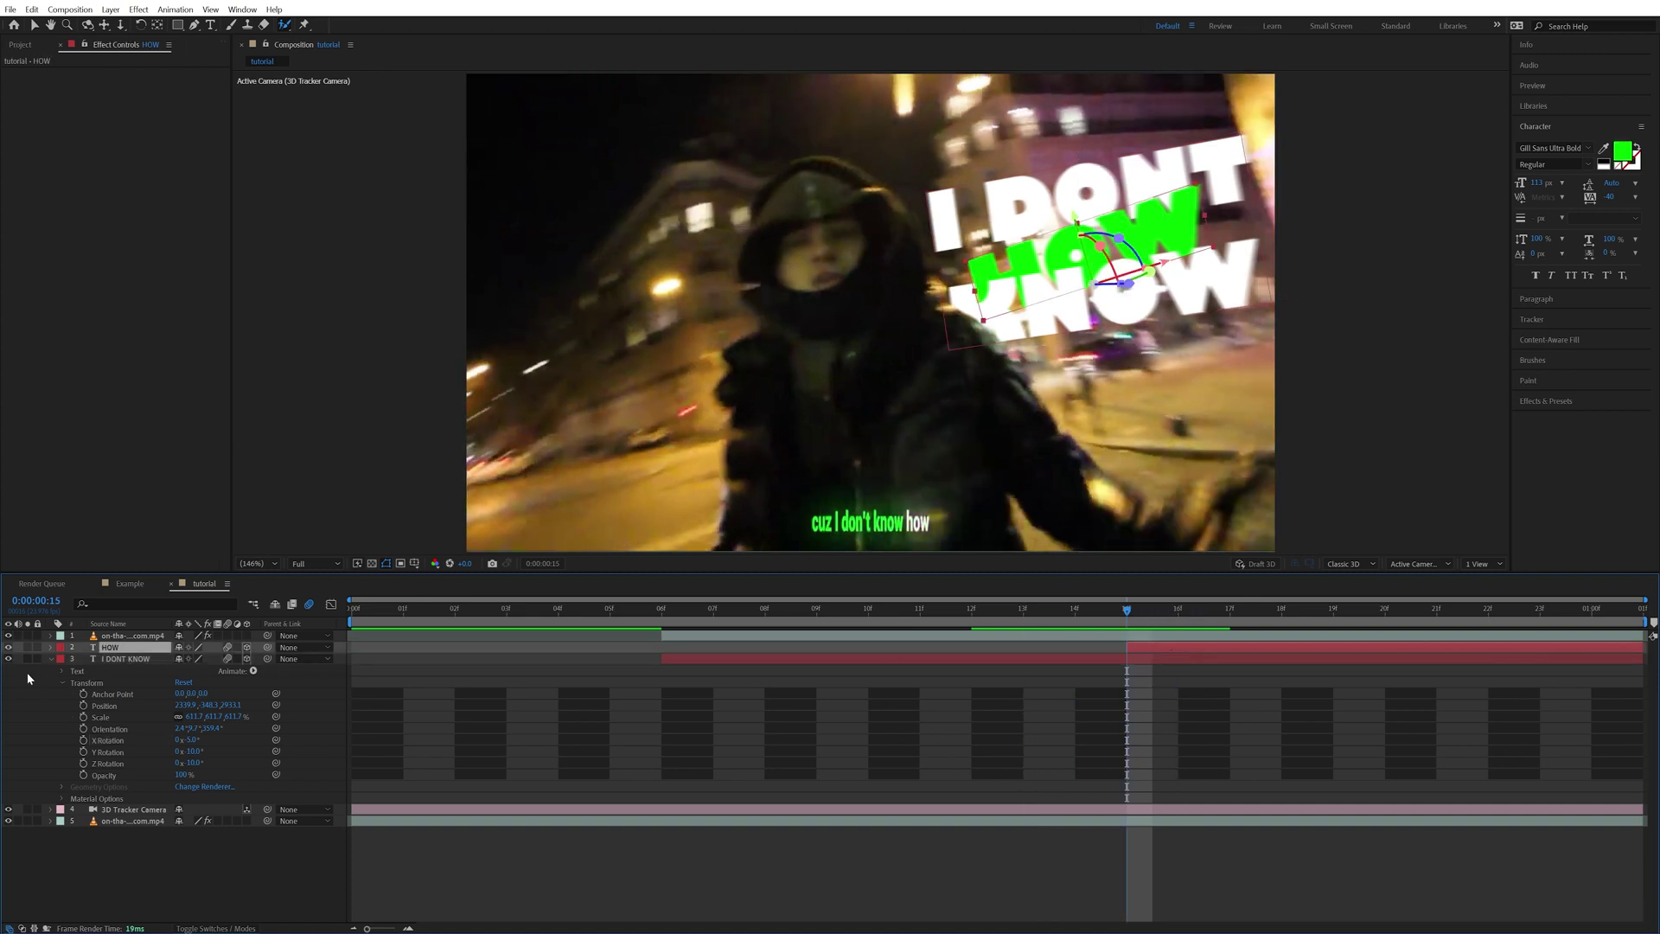
{"action": "left_click", "coordinate": [50, 647]}
{"action": "scroll", "coordinate": [120, 848], "scroll_direction": "down", "scroll_amount": 2}
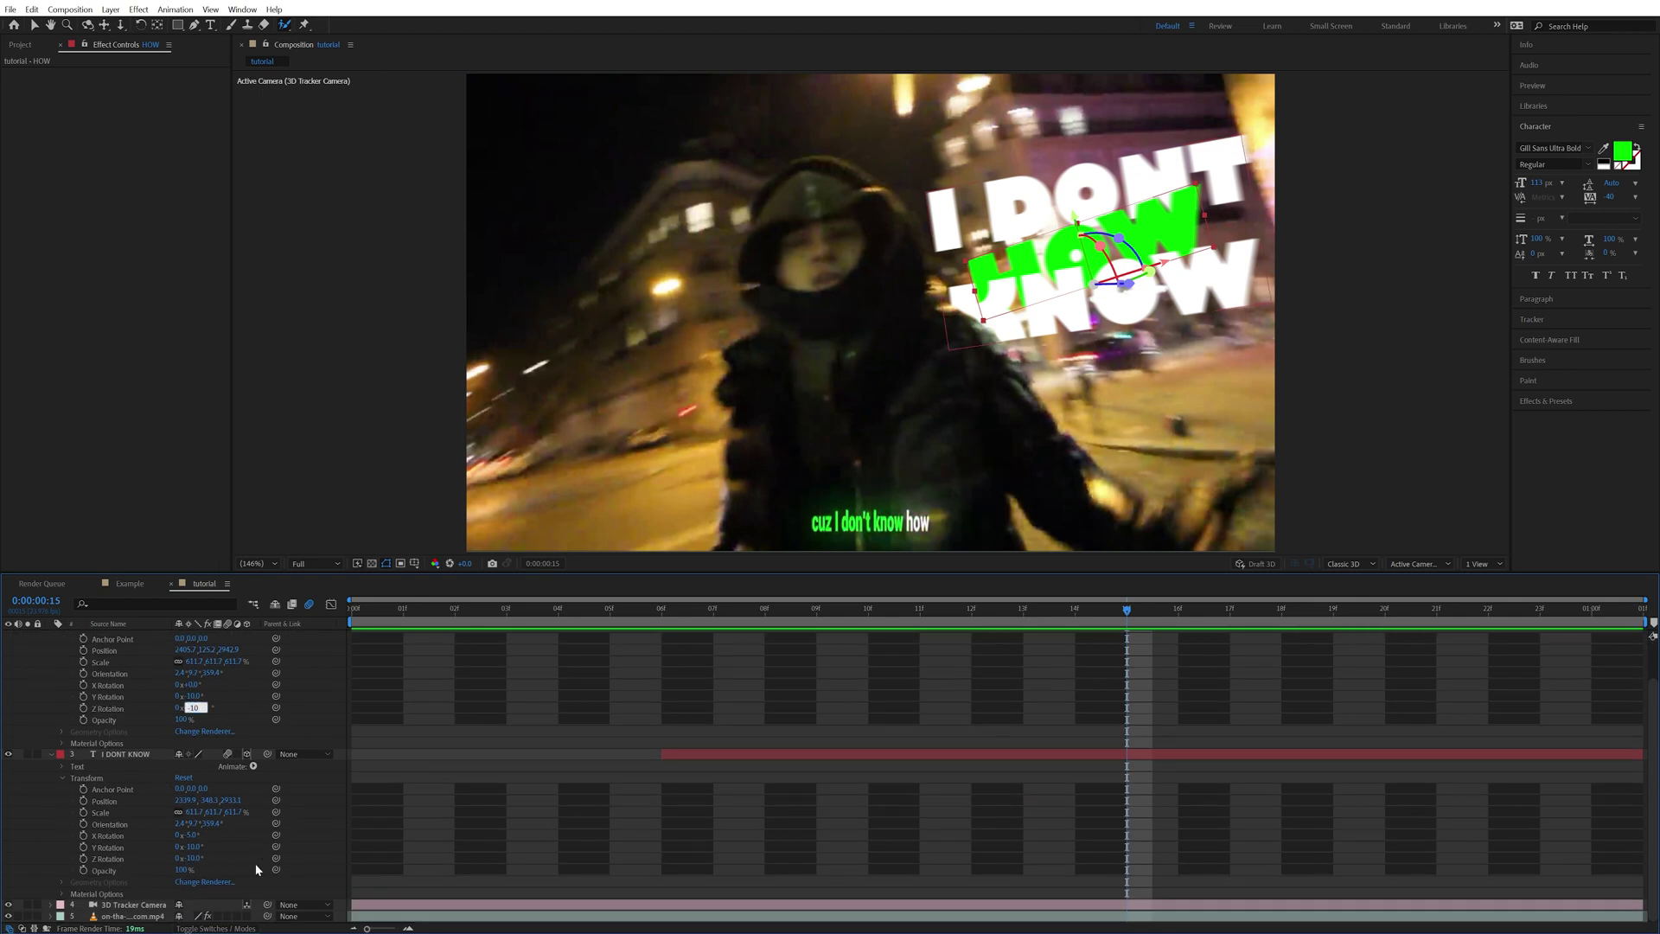
{"action": "left_click", "coordinate": [194, 847]}
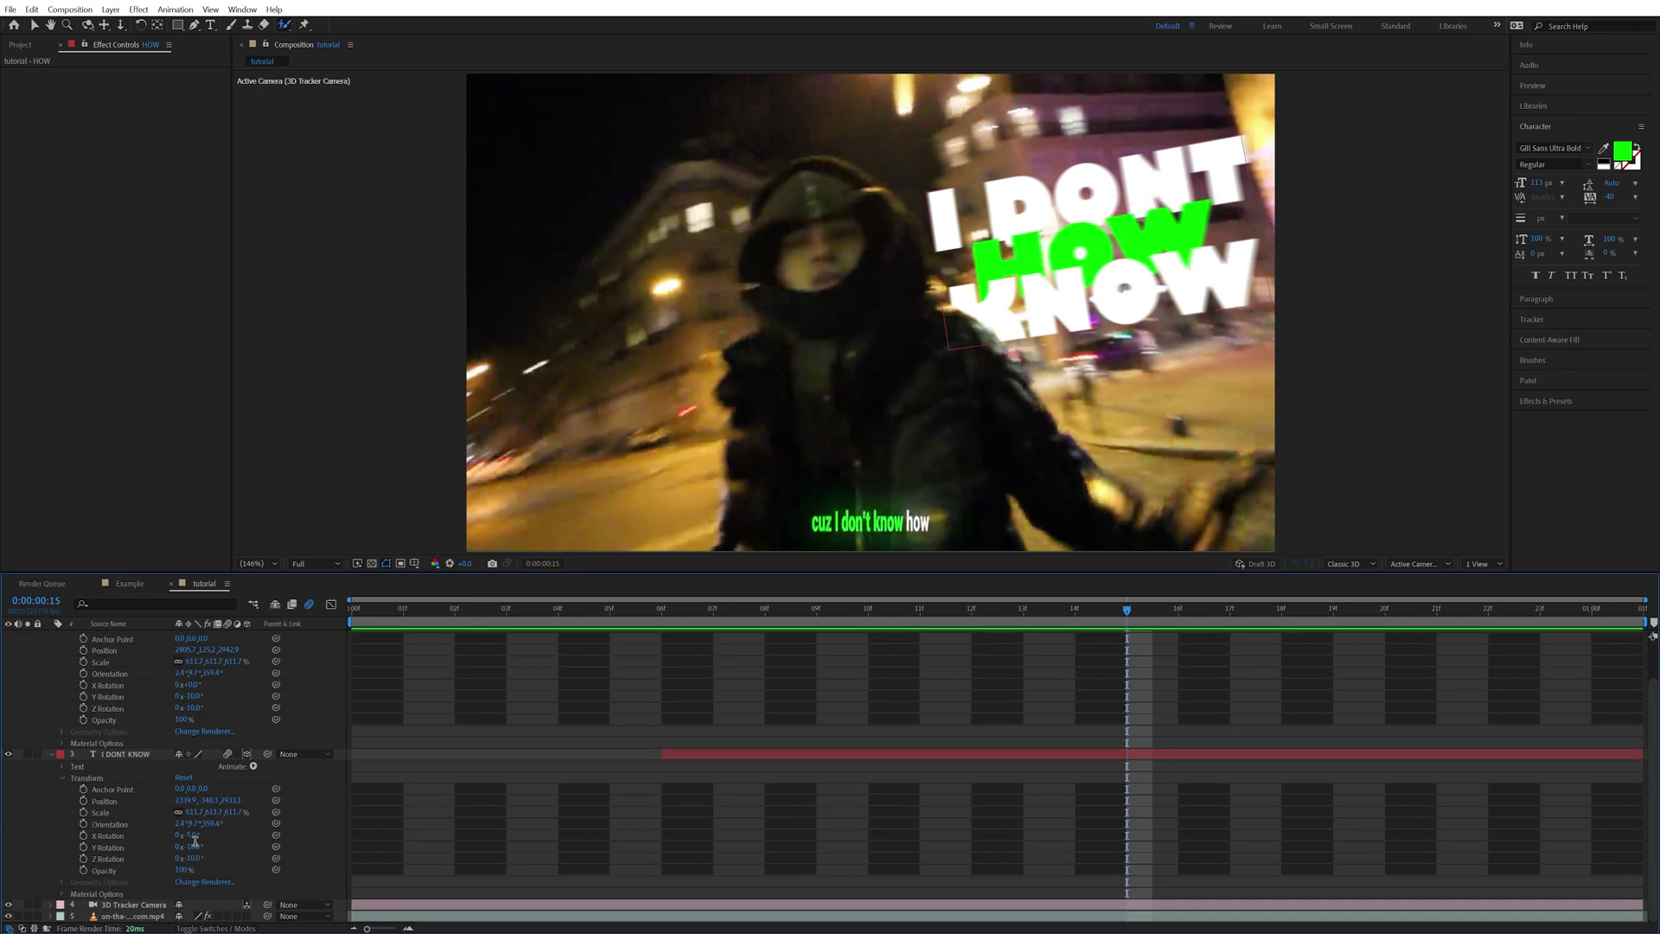
{"action": "left_click", "coordinate": [194, 686]}
{"action": "type", "text": "-5"}
{"action": "key", "text": "Return"}
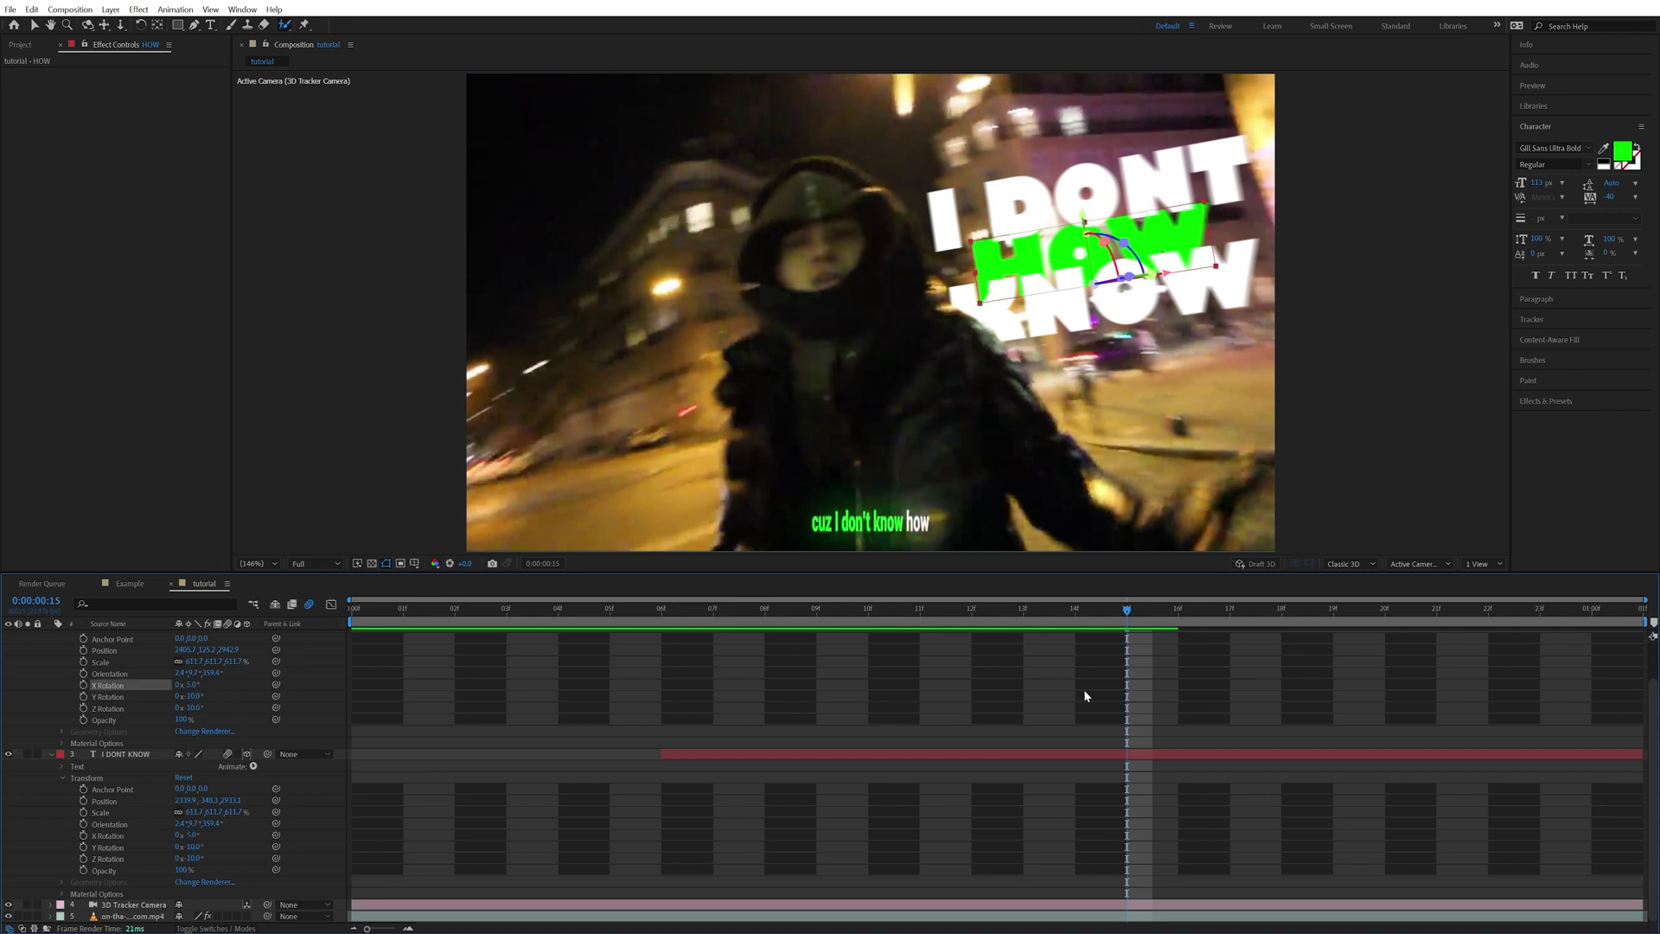
Step: Bring the HOW text closer to the camera by lowering its Z position at frame 17
{"action": "left_click_drag", "start_coordinate": [1128, 613], "coordinate": [1273, 620]}
{"action": "left_click_drag", "start_coordinate": [1273, 621], "coordinate": [1231, 619]}
{"action": "scroll", "coordinate": [232, 692], "scroll_direction": "up", "scroll_amount": 2}
{"action": "left_click_drag", "start_coordinate": [231, 694], "coordinate": [96, 709]}
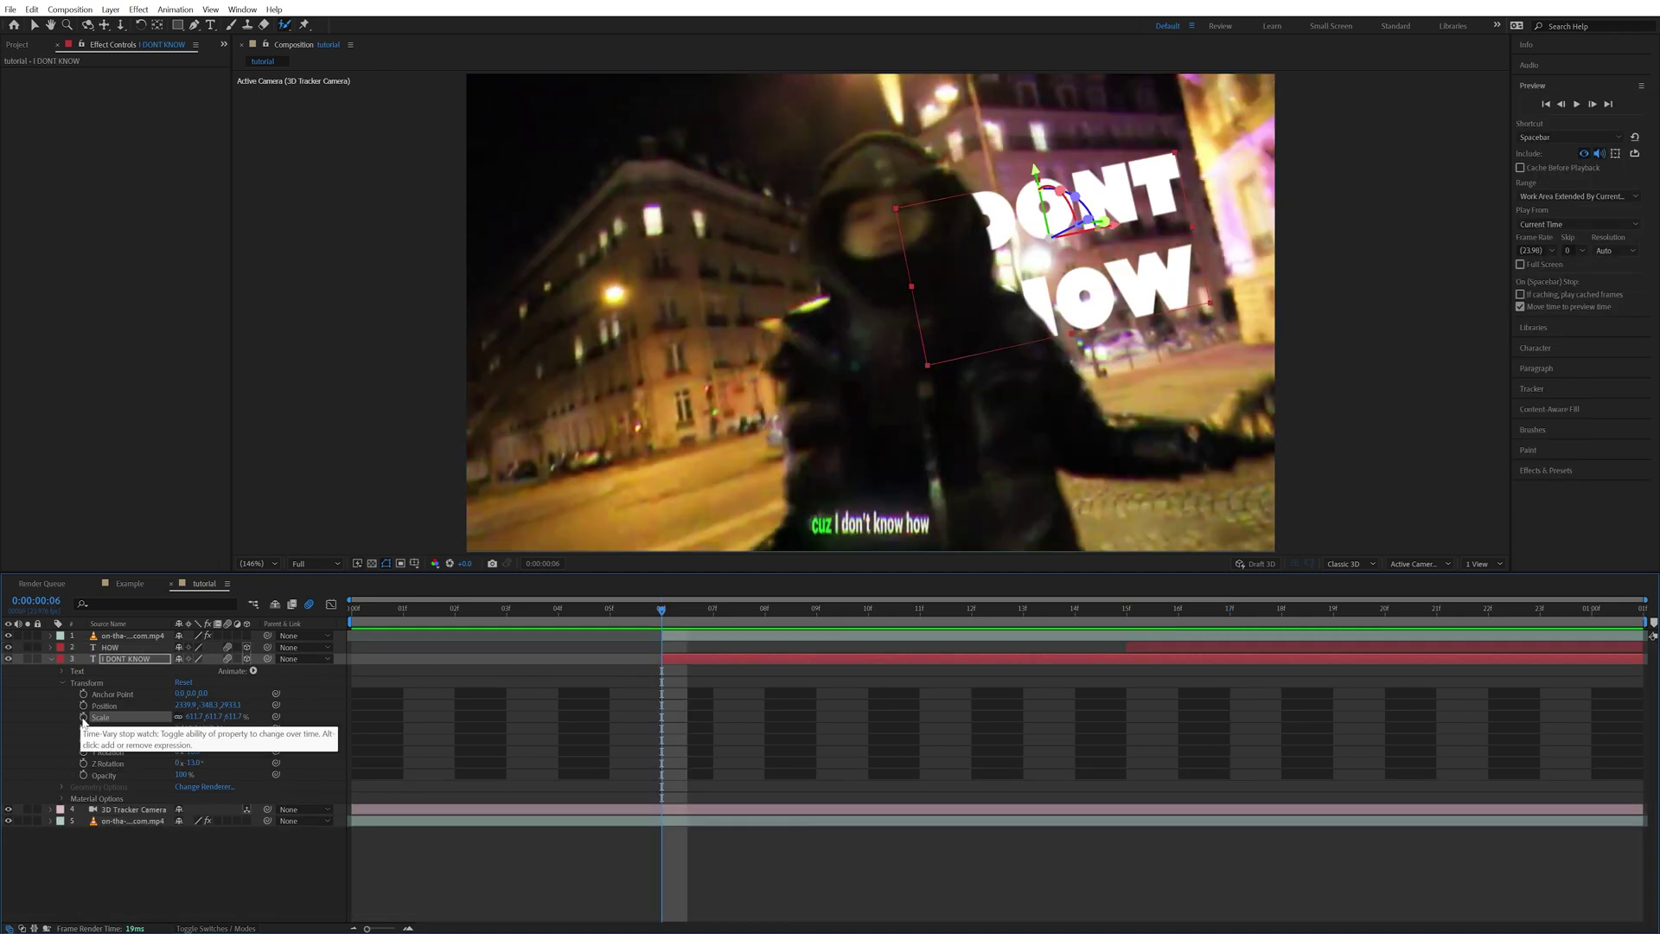
Step: Keyframe the I DONT KNOW text's scale to grow from about 349% at frame 6 to its full size at frame 8
{"action": "left_click", "coordinate": [83, 717]}
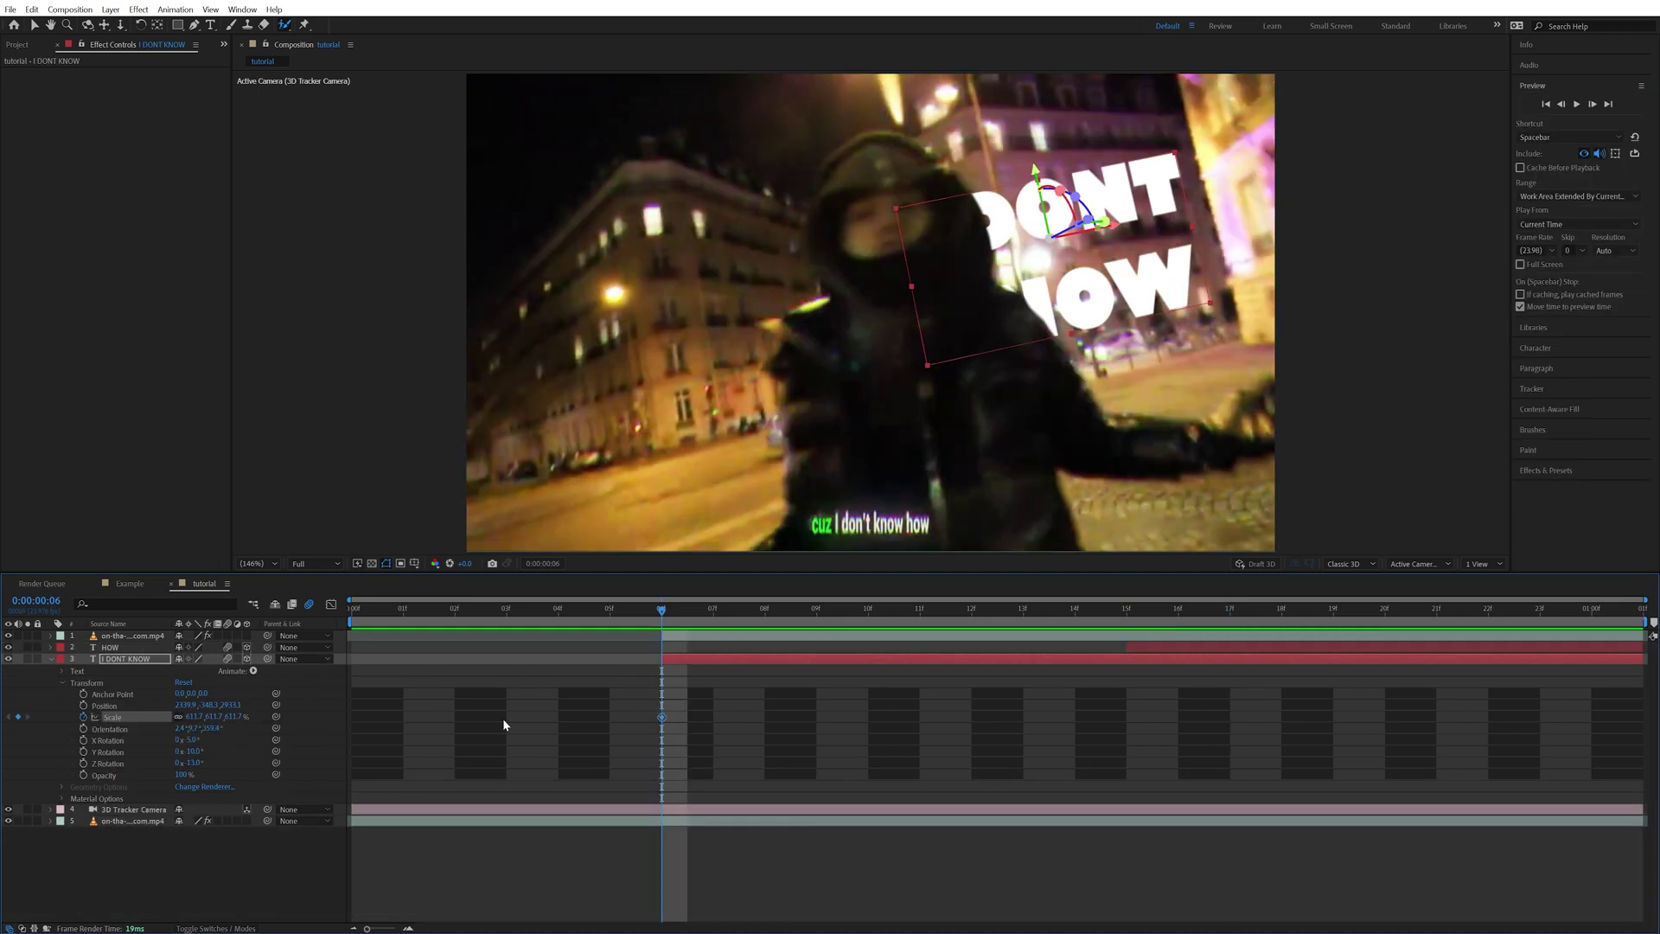
{"action": "left_click", "coordinate": [766, 613]}
{"action": "left_click_drag", "start_coordinate": [662, 717], "coordinate": [765, 717]}
{"action": "mouse_move", "coordinate": [774, 701]}
{"action": "left_mouse_down"}
{"action": "mouse_move", "coordinate": [776, 735]}
{"action": "mouse_move", "coordinate": [739, 741]}
{"action": "left_mouse_up"}
{"action": "left_click", "coordinate": [661, 610]}
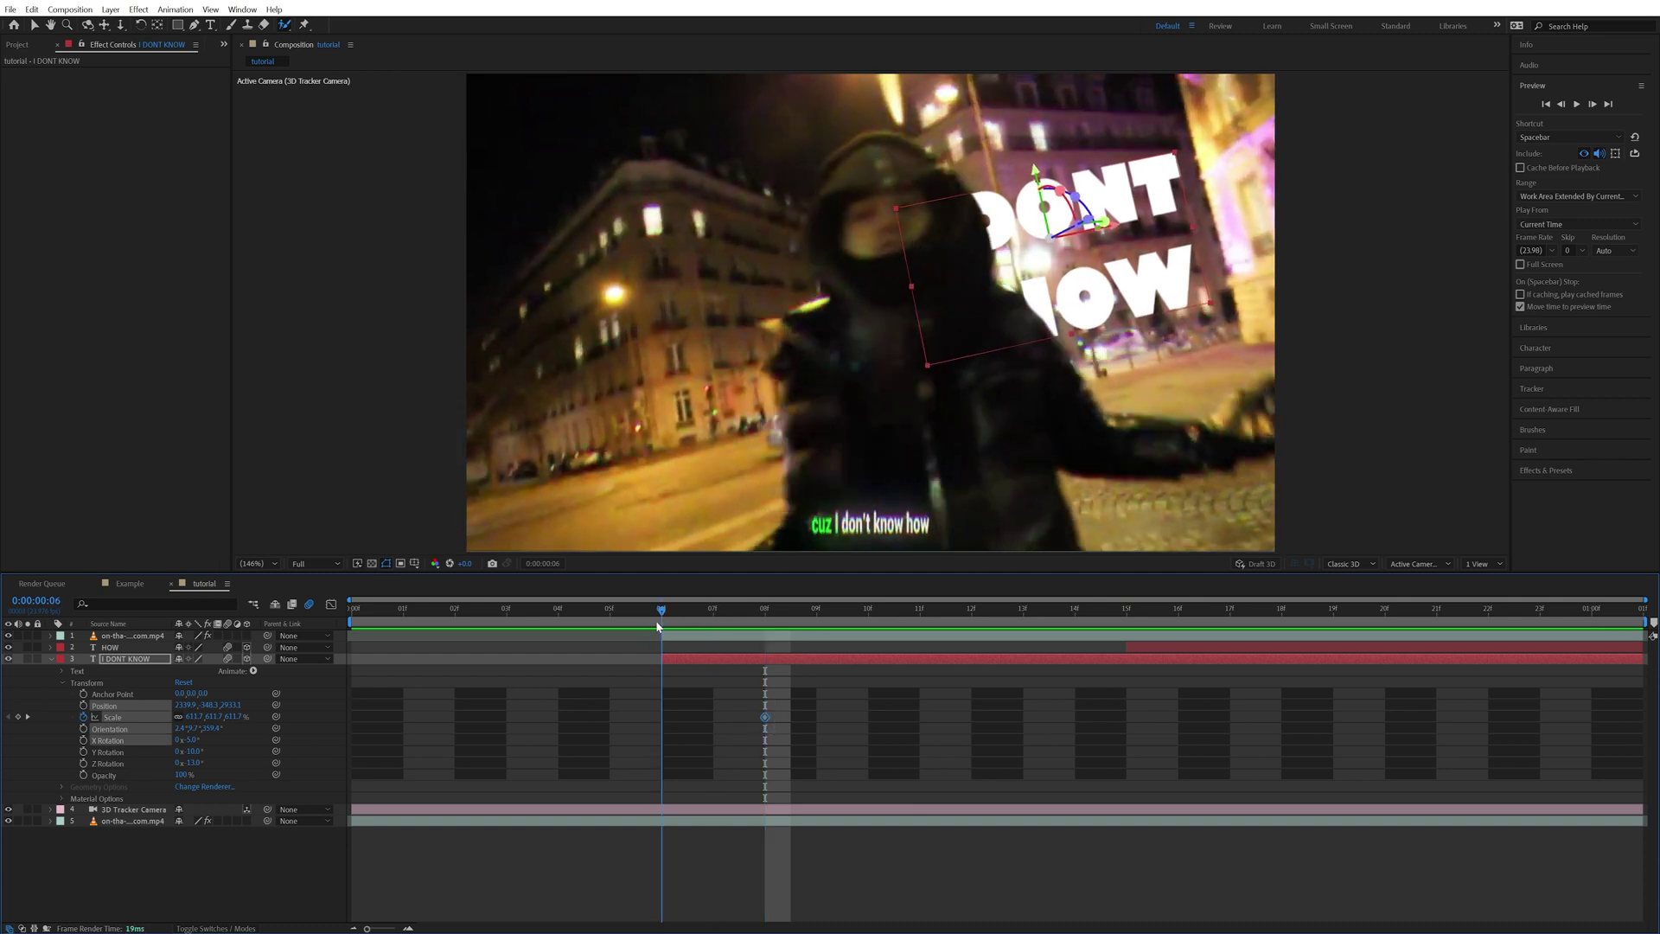
{"action": "left_click_drag", "start_coordinate": [179, 719], "coordinate": [38, 734]}
Step: Keyframe the I DONT KNOW text's opacity to rise from a reduced value at frame 6 to 100% at frame 8
{"action": "mouse_move", "coordinate": [664, 611]}
{"action": "left_mouse_down"}
{"action": "mouse_move", "coordinate": [787, 618]}
{"action": "mouse_move", "coordinate": [660, 623]}
{"action": "left_mouse_up"}
{"action": "left_click", "coordinate": [84, 775]}
{"action": "left_click_drag", "start_coordinate": [157, 779], "coordinate": [288, 785]}
{"action": "key", "text": "Page_Down"}
{"action": "key", "text": "Page_Down"}
{"action": "left_click_drag", "start_coordinate": [183, 773], "coordinate": [264, 772]}
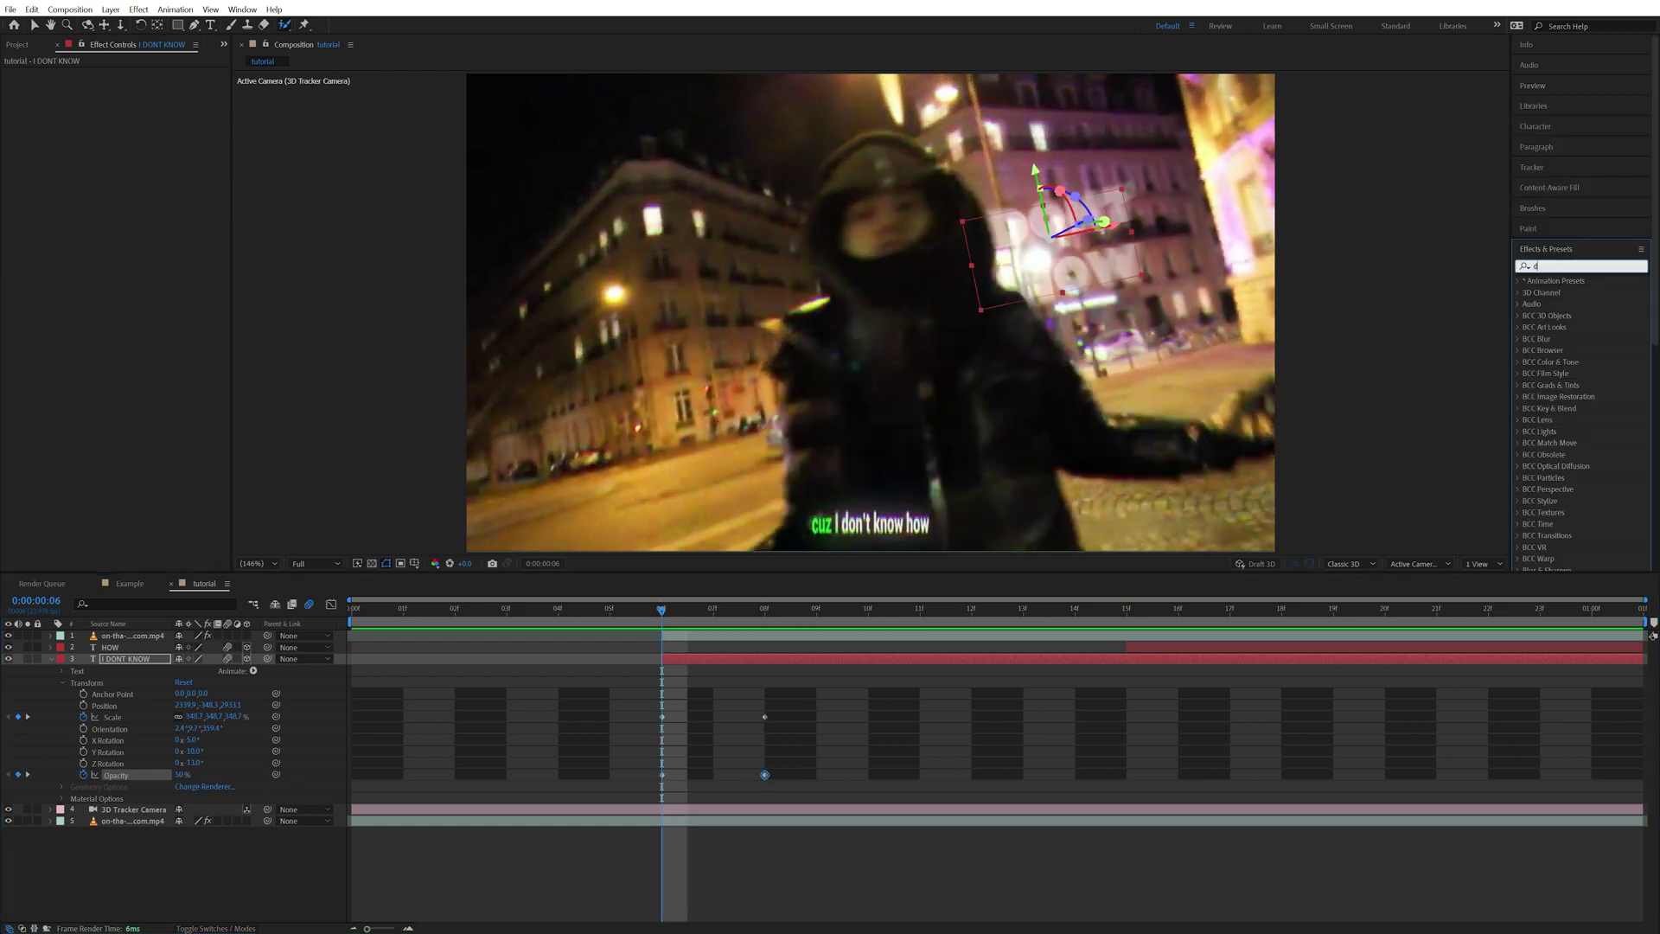
Step: Apply Gaussian Blur to the I DONT KNOW text and keyframe its blurriness at about 25 on frame 6
{"action": "type", "text": "gaus"}
{"action": "double_click", "coordinate": [1578, 316]}
{"action": "left_click_drag", "start_coordinate": [156, 84], "coordinate": [251, 83]}
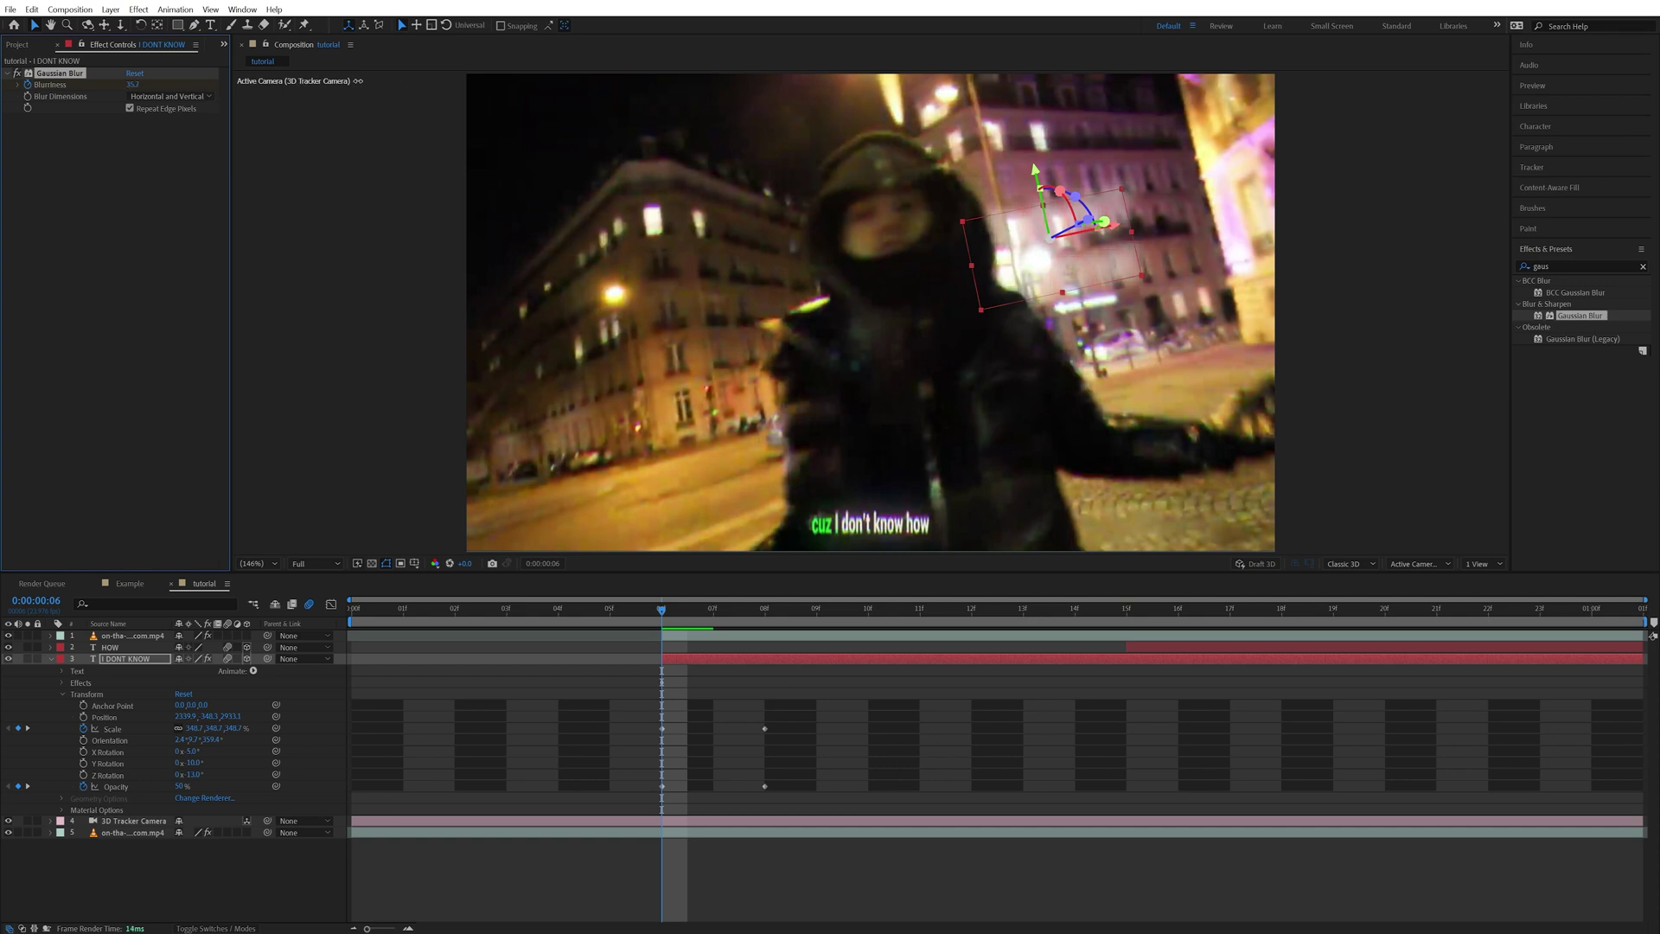
Step: Preview the blur and keyframe the blurriness down to about 3 at frame 10
{"action": "key", "text": "space"}
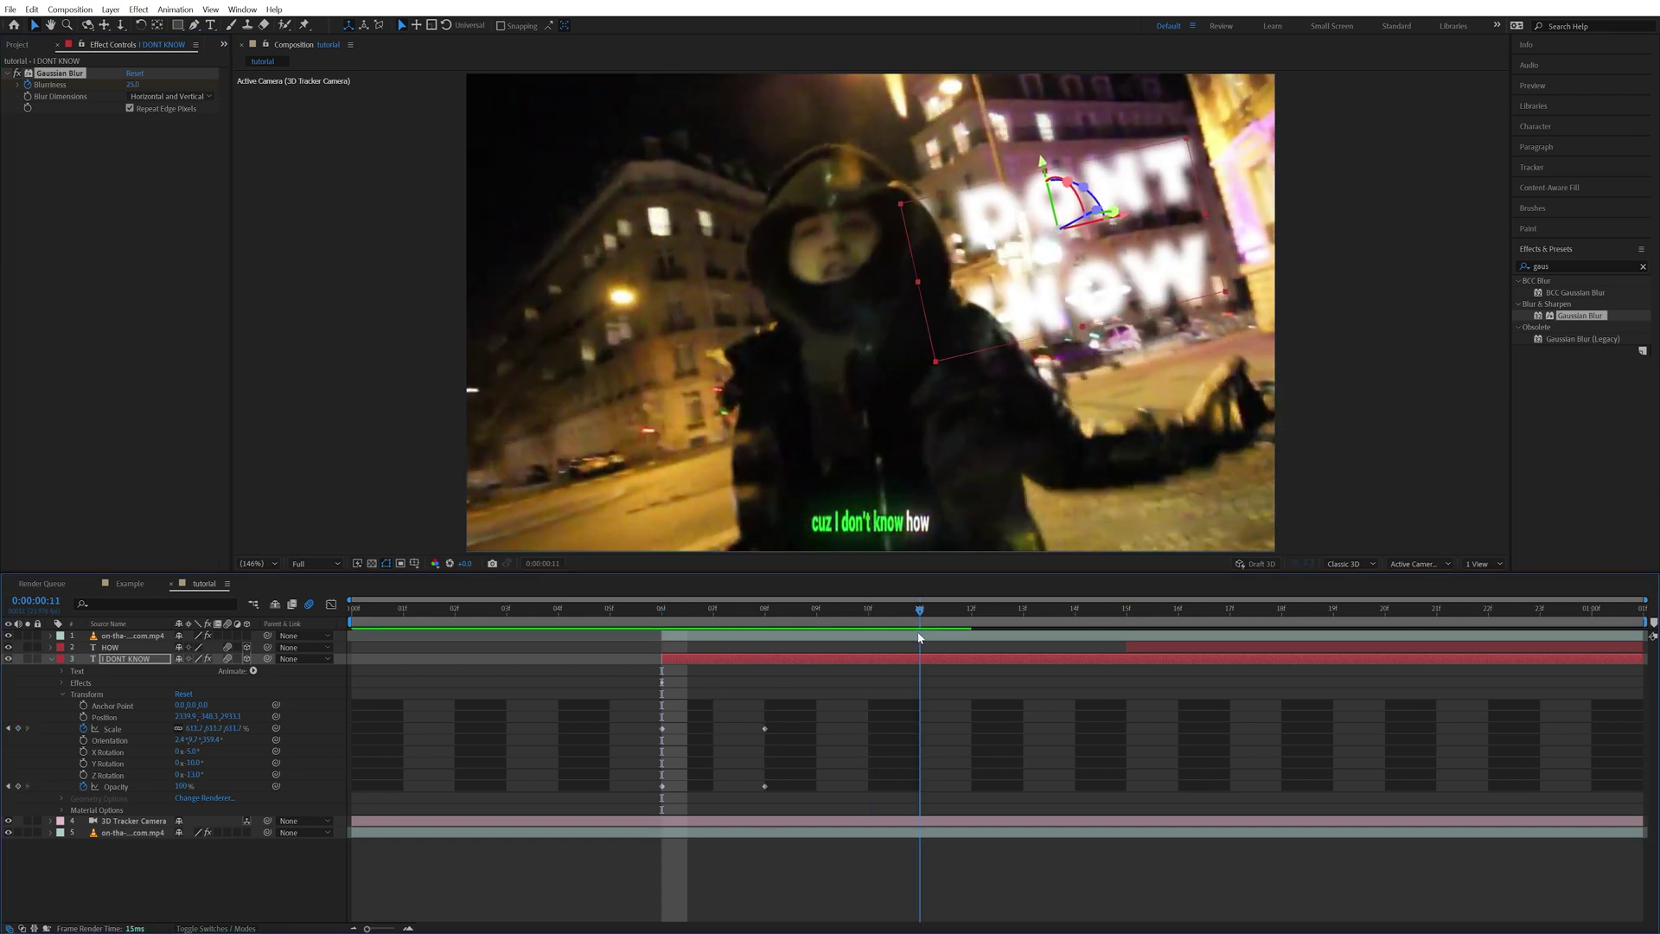
{"action": "key", "text": "space"}
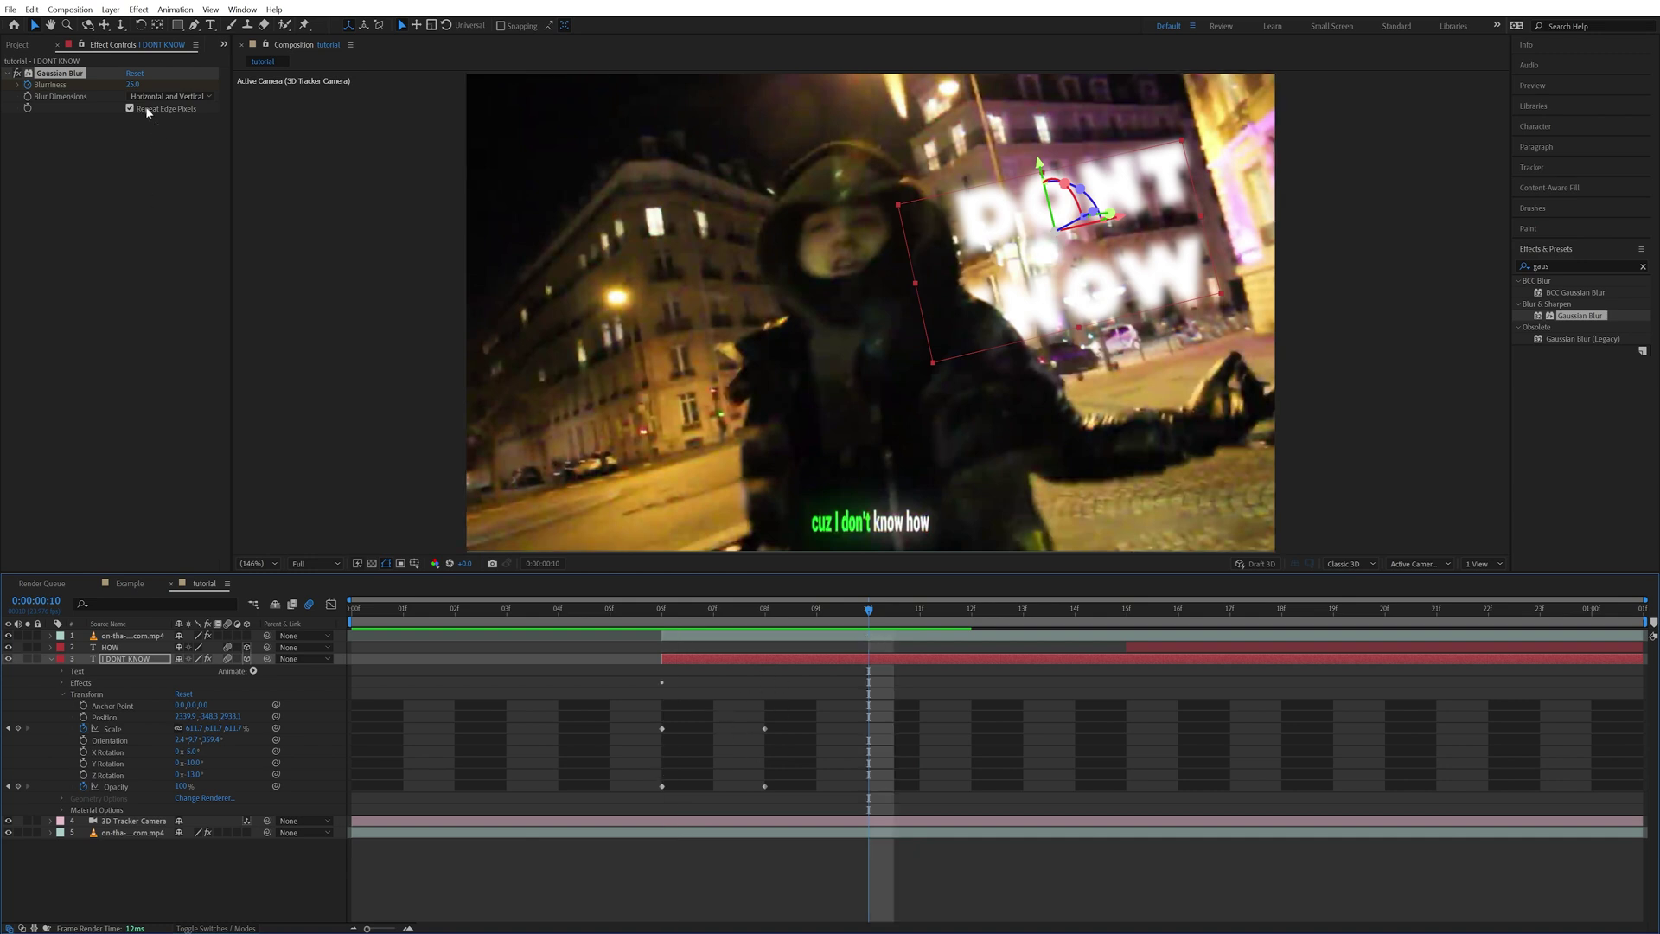
{"action": "left_click", "coordinate": [133, 84]}
{"action": "left_click", "coordinate": [156, 193]}
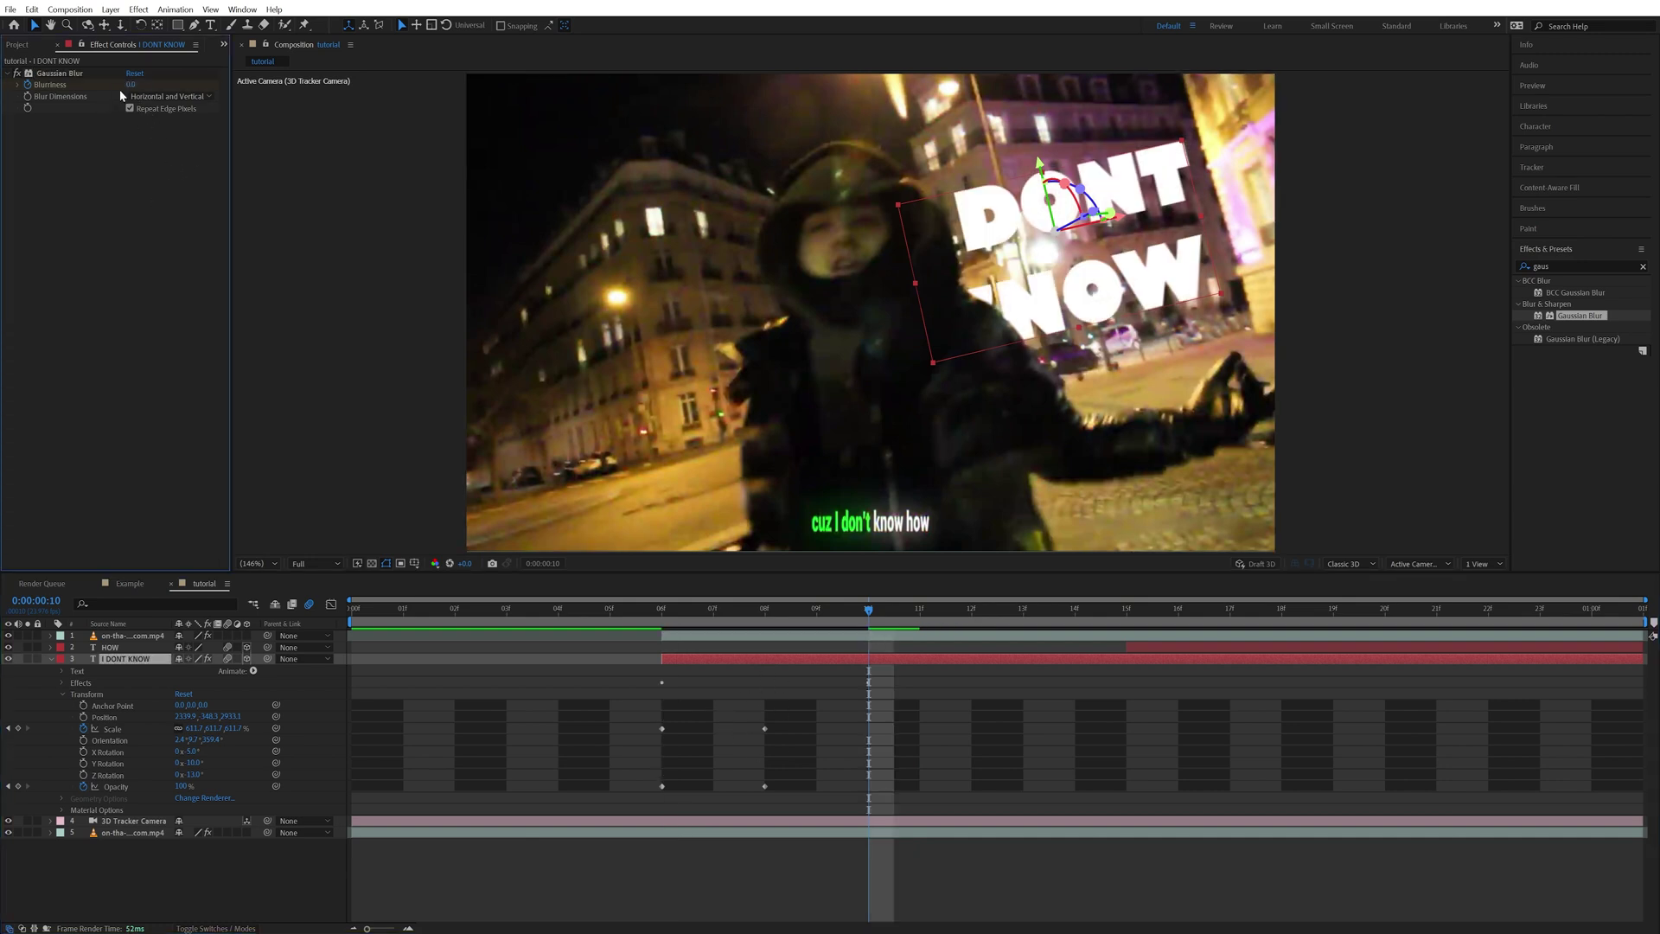
{"action": "left_click_drag", "start_coordinate": [131, 85], "coordinate": [184, 83]}
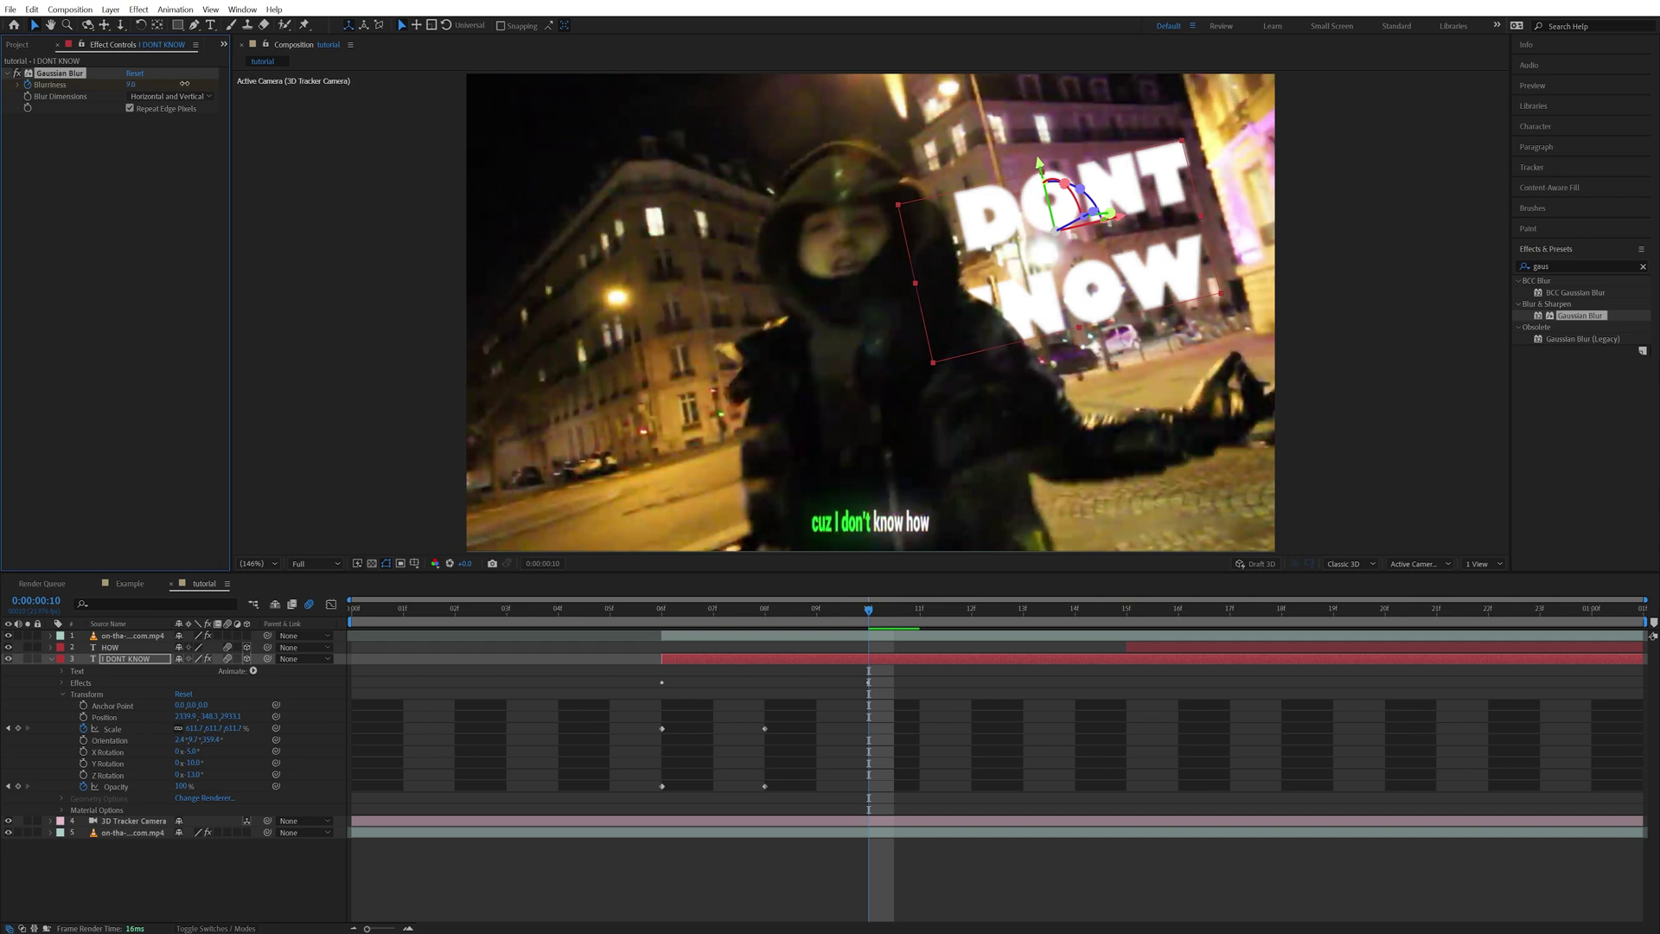
Step: Apply Easy Ease to all the I DONT KNOW text's keyframes and preview the animation from frame 6
{"action": "left_click_drag", "start_coordinate": [906, 690], "coordinate": [613, 850]}
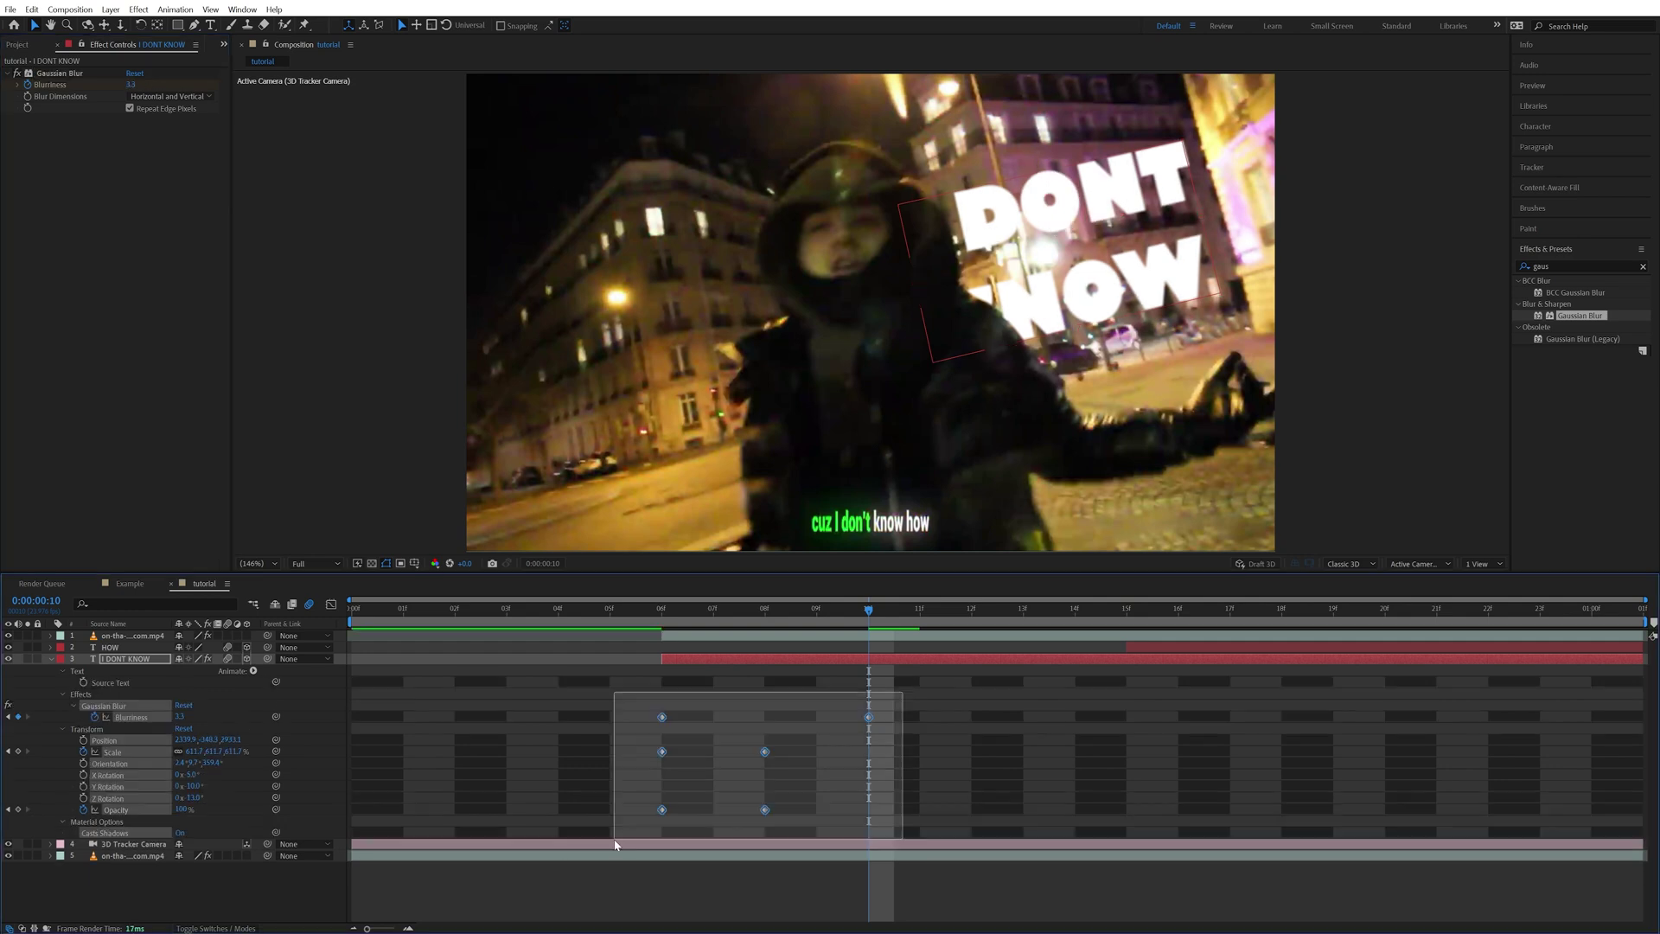
{"action": "key", "text": "F9"}
{"action": "left_click", "coordinate": [661, 617]}
{"action": "key", "text": "space"}
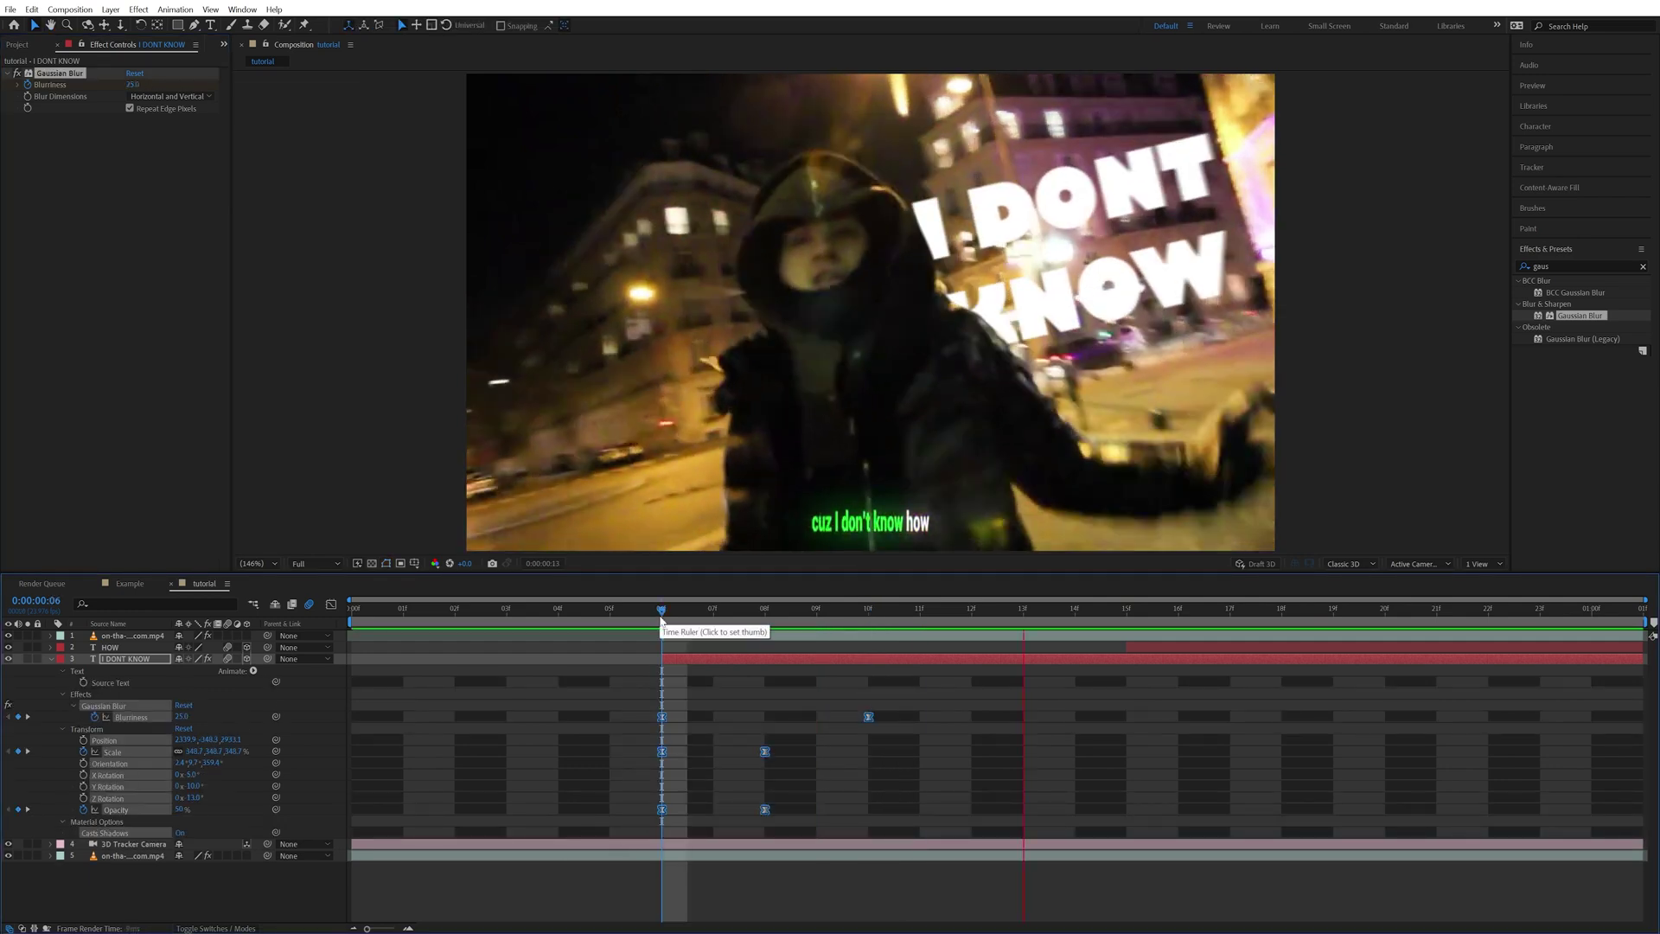
Step: Find the Glow effect and apply it to the I DONT KNOW text layer
{"action": "left_click_drag", "start_coordinate": [1564, 267], "coordinate": [1408, 267]}
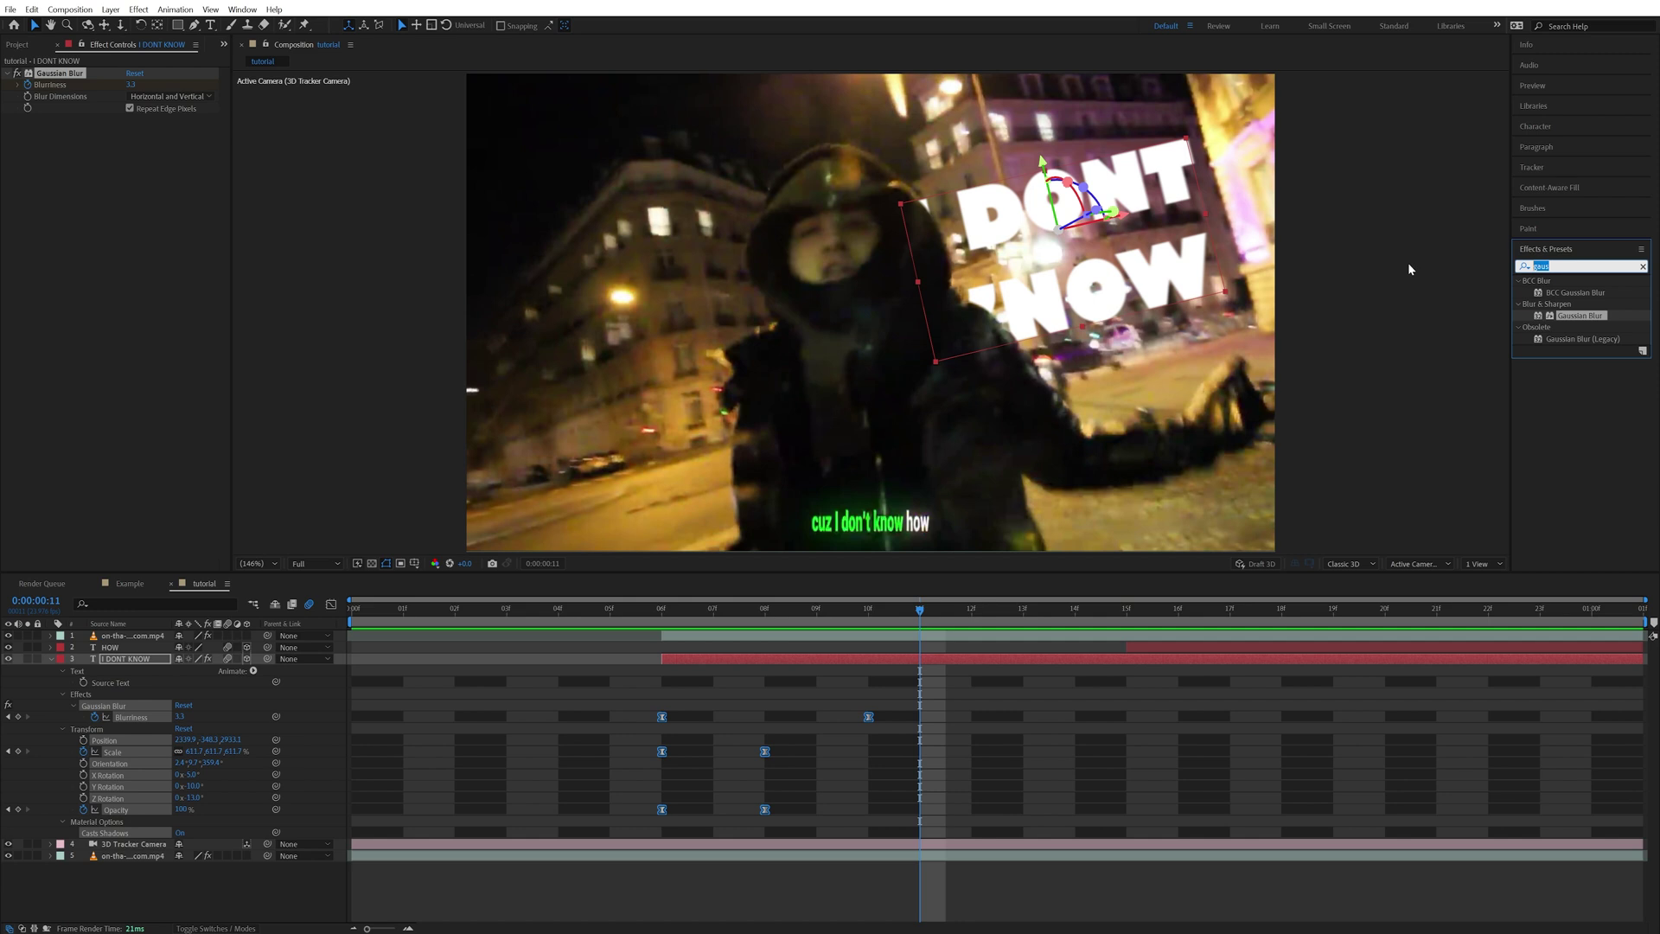
{"action": "type", "text": "glow"}
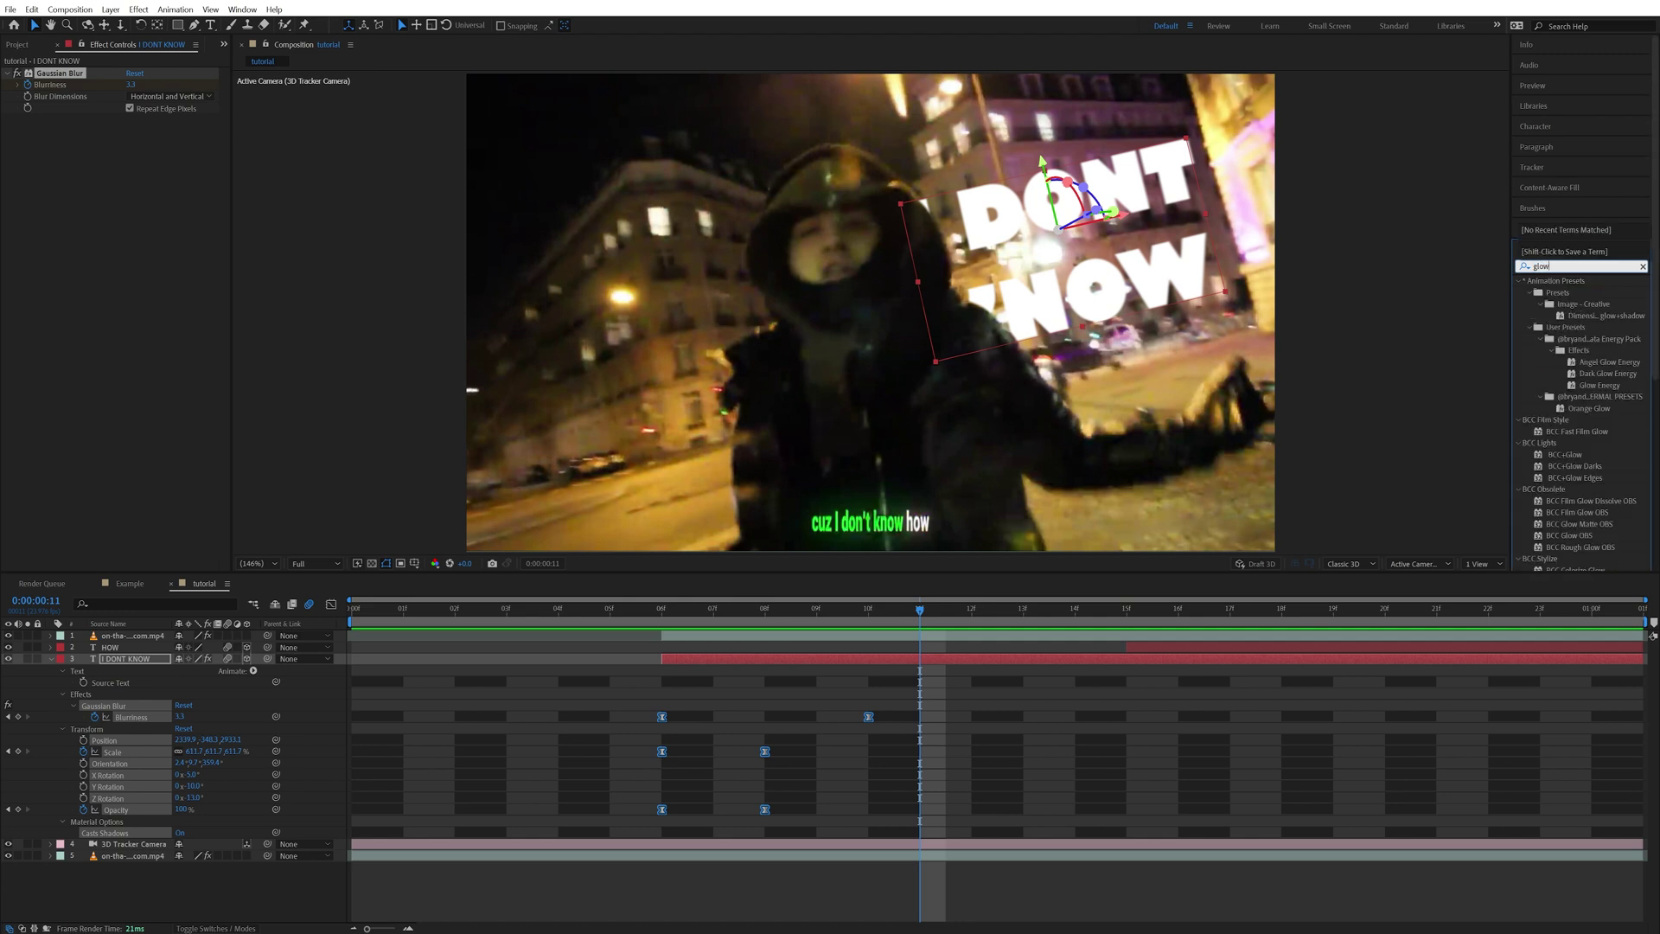
{"action": "scroll", "coordinate": [1597, 466], "scroll_direction": "down", "scroll_amount": 5}
{"action": "left_click_drag", "start_coordinate": [1571, 556], "coordinate": [761, 661]}
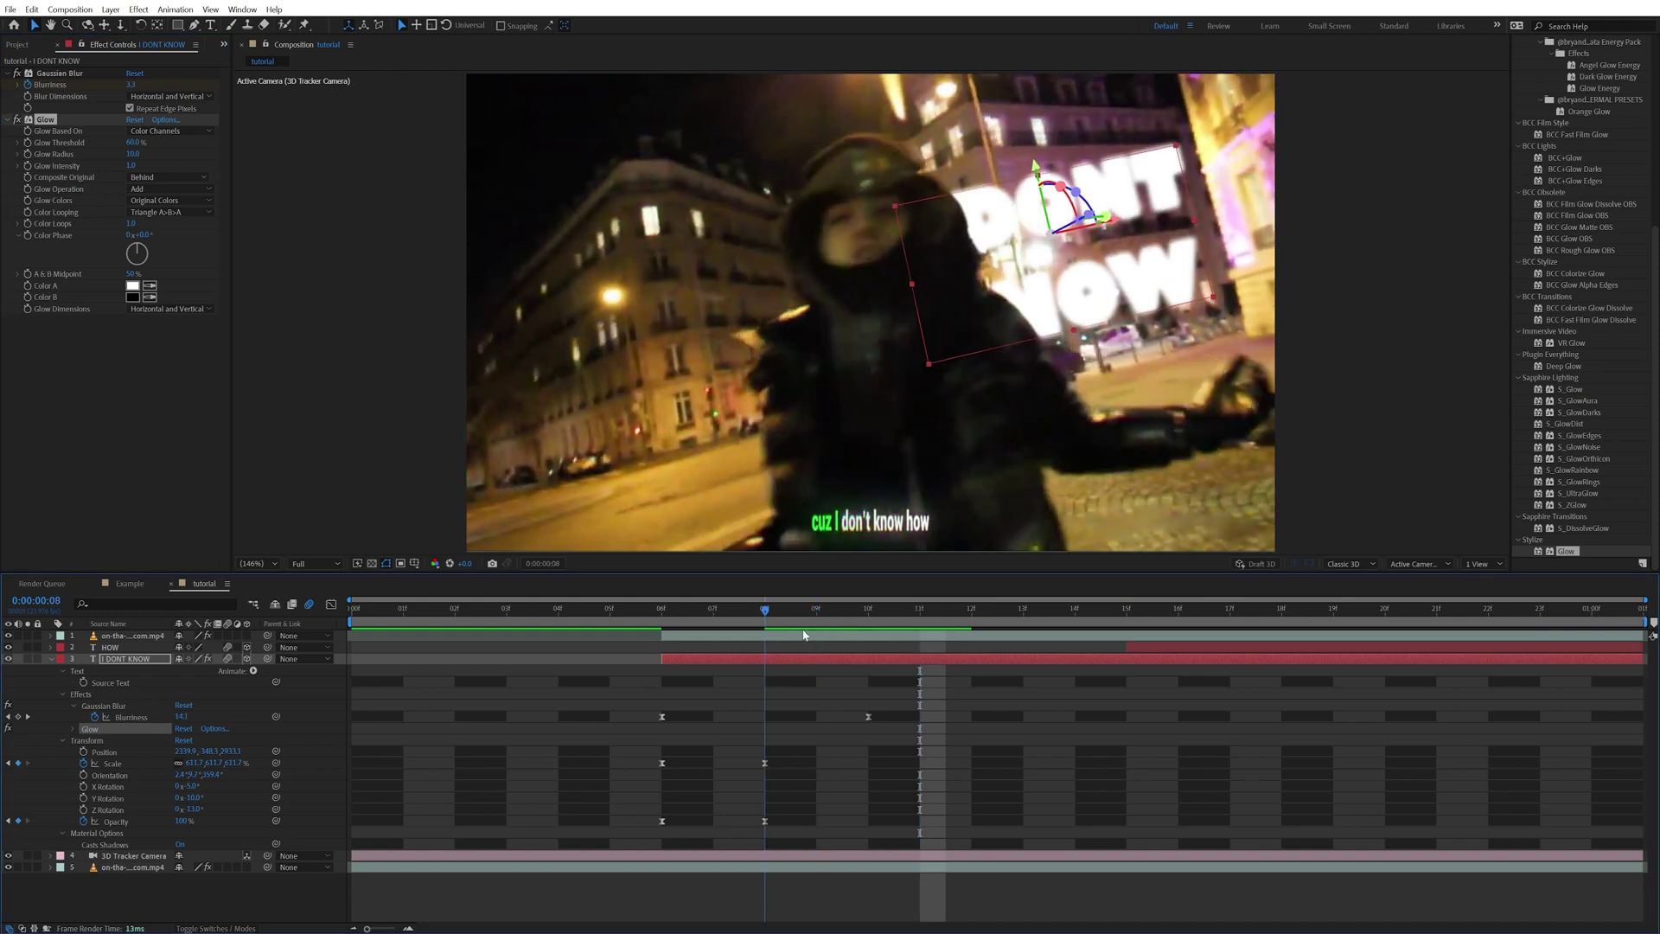
Step: Lower the I DONT KNOW text's glow intensity and apply a Drop Shadow effect to the layer
{"action": "left_click_drag", "start_coordinate": [131, 167], "coordinate": [113, 167]}
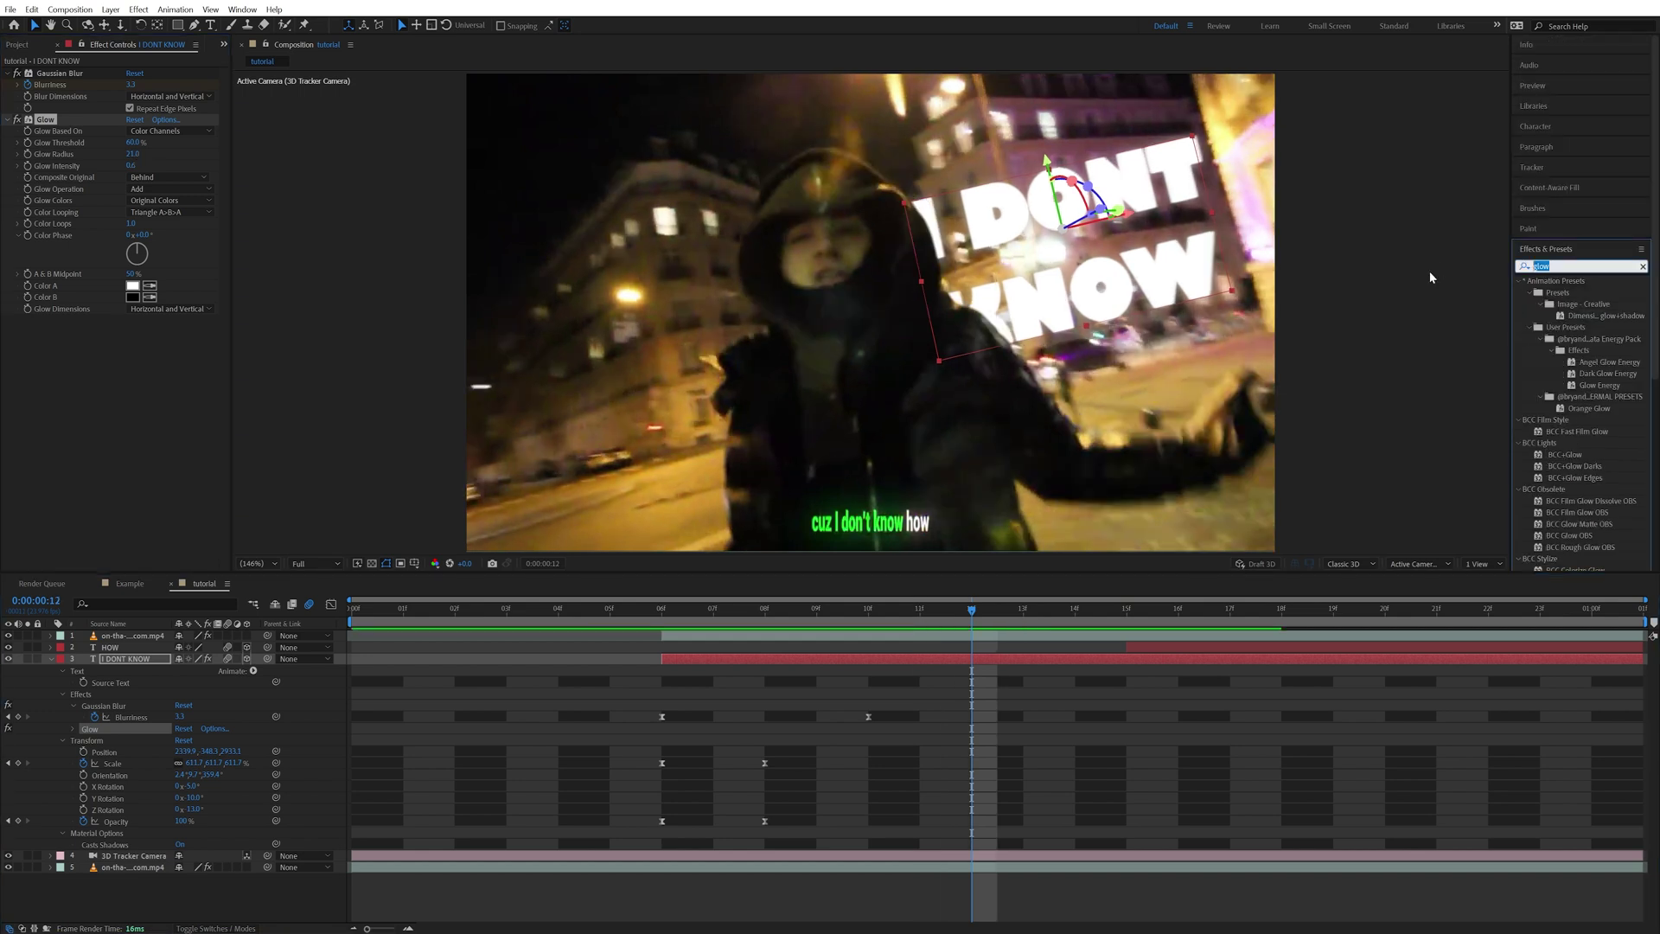
{"action": "type", "text": "drop"}
{"action": "left_click_drag", "start_coordinate": [1579, 488], "coordinate": [789, 662]}
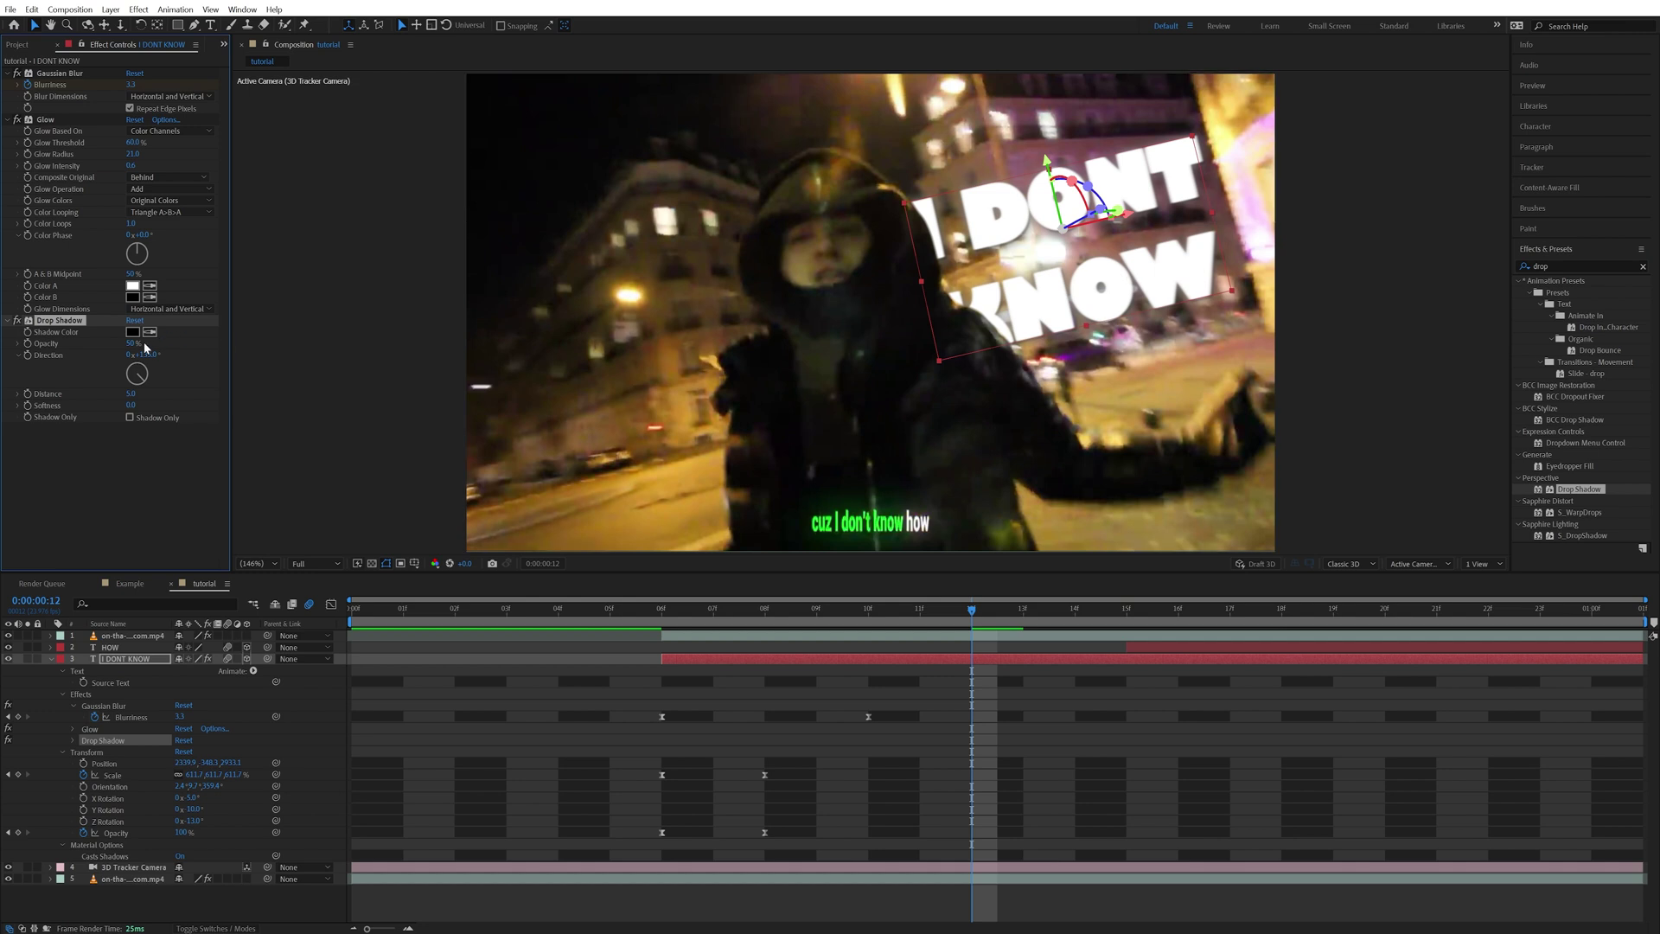
Step: Set the drop shadow's opacity to 100% and its distance to about 10, and raise its softness
{"action": "left_click_drag", "start_coordinate": [145, 349], "coordinate": [266, 351]}
{"action": "mouse_move", "coordinate": [133, 393]}
{"action": "left_mouse_down"}
{"action": "mouse_move", "coordinate": [147, 394]}
{"action": "mouse_move", "coordinate": [116, 393]}
{"action": "left_mouse_up"}
{"action": "left_click_drag", "start_coordinate": [131, 404], "coordinate": [144, 406]}
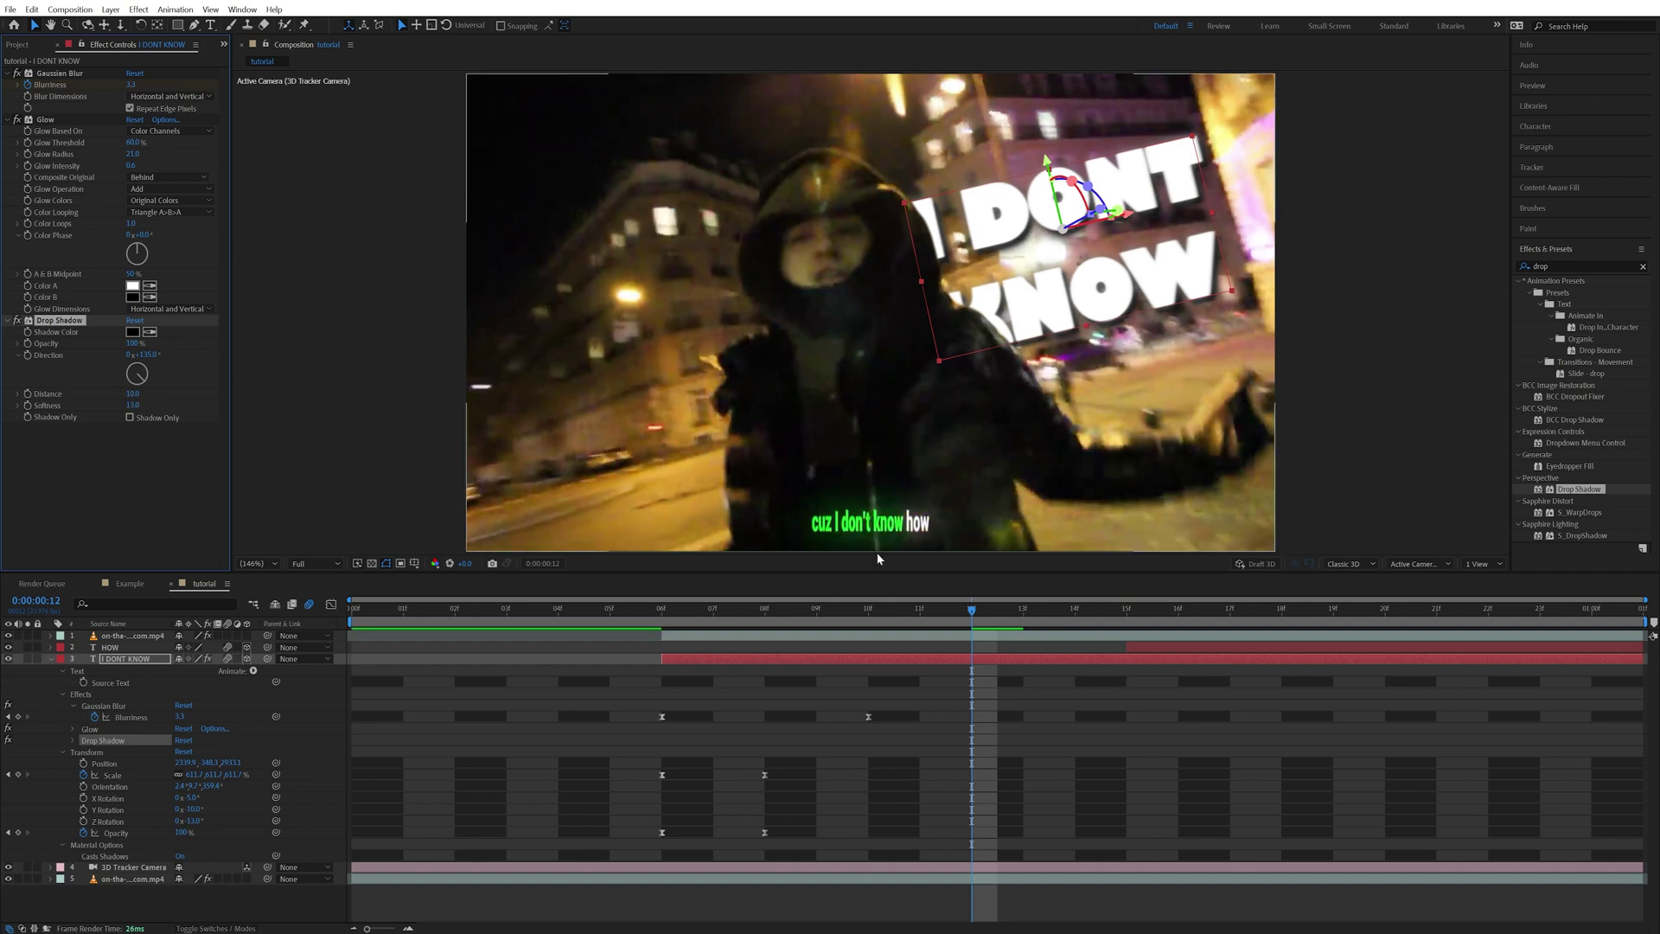
Step: Copy the Gaussian Blur, Glow and Drop Shadow effects from I DONT KNOW at frame 6 onto the HOW layer at frame 15
{"action": "key", "text": "j"}
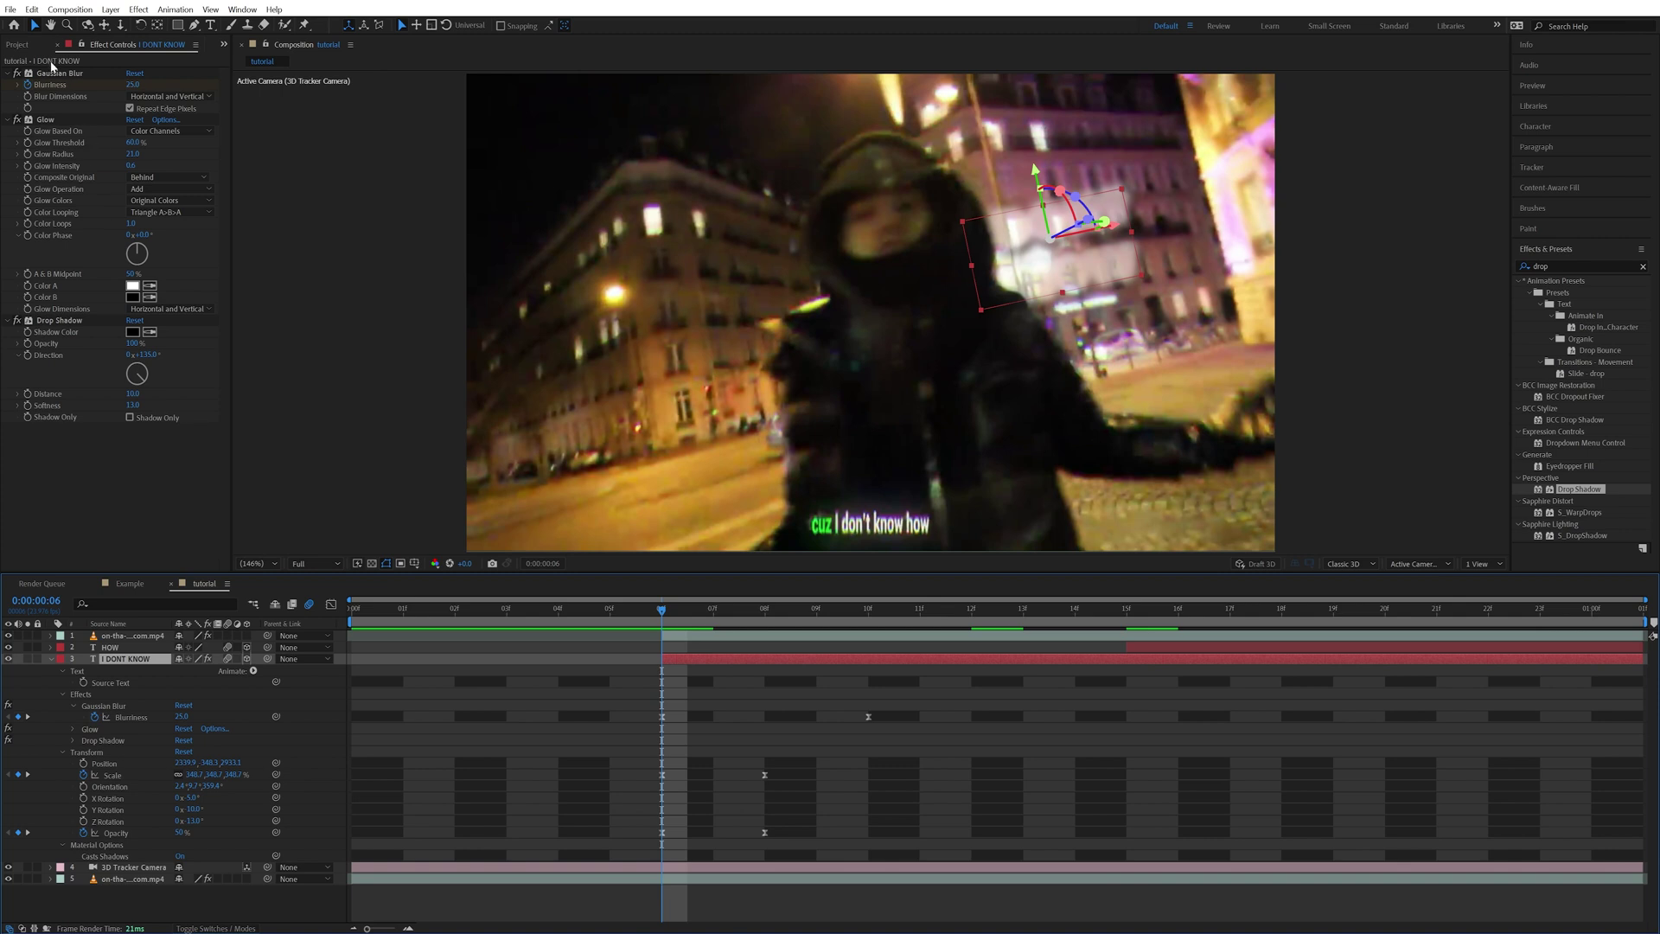
{"action": "left_click", "coordinate": [59, 73]}
{"action": "left_click", "coordinate": [45, 120], "text": "ctrl"}
{"action": "left_click", "coordinate": [64, 321], "text": "ctrl"}
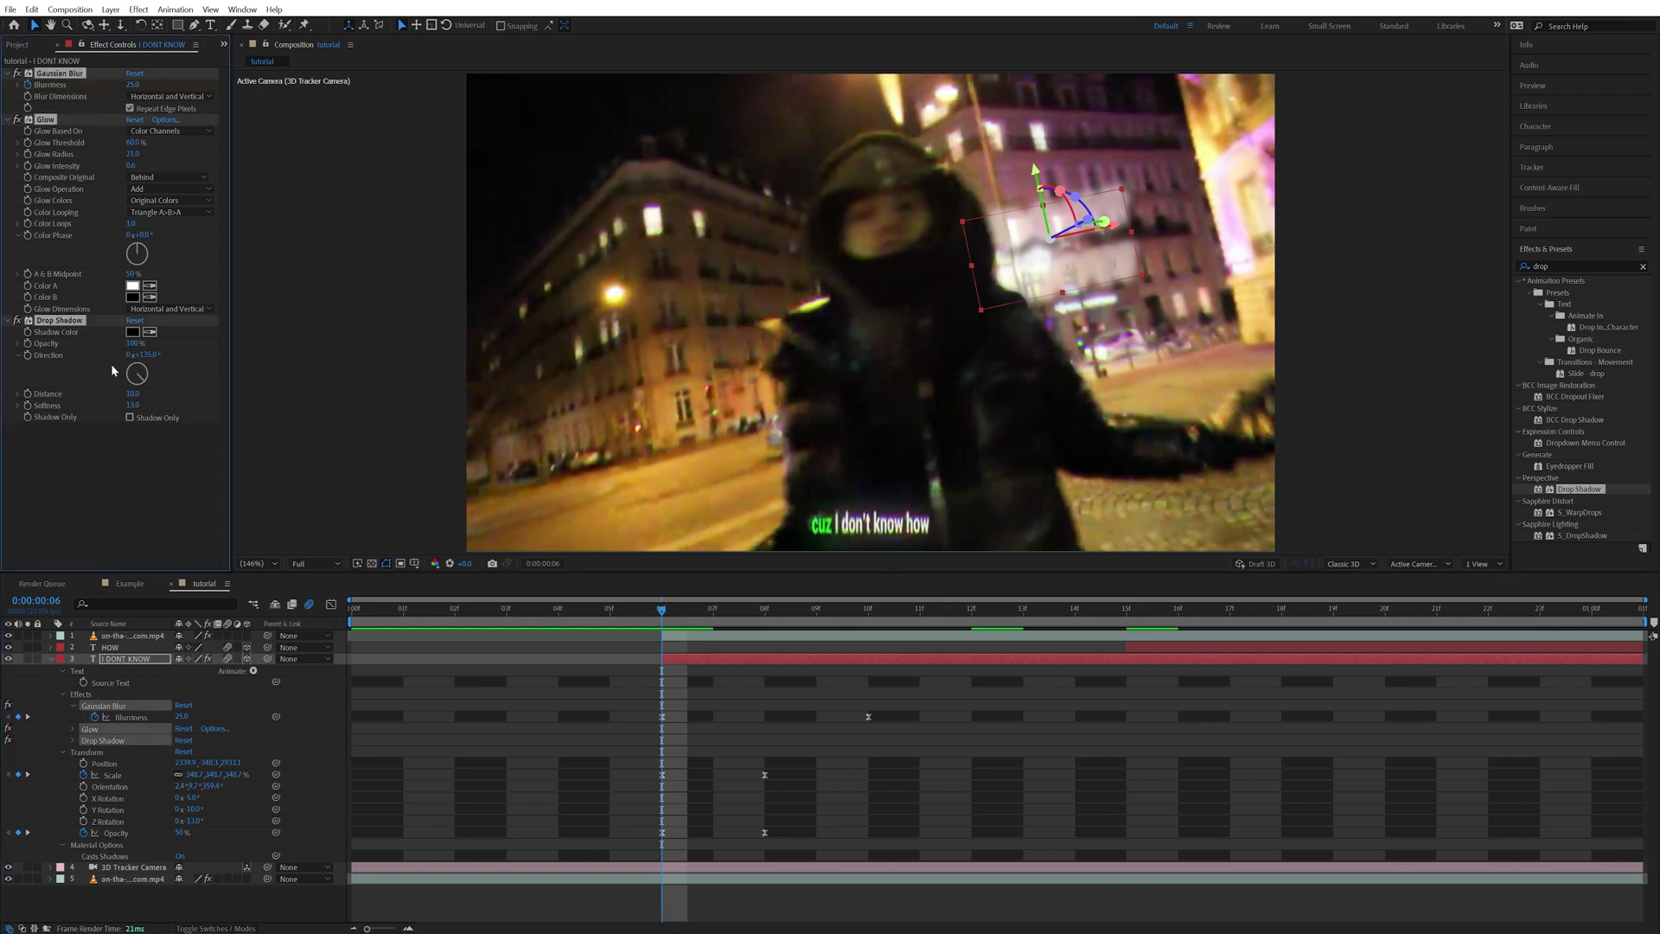
{"action": "left_click", "coordinate": [1130, 626]}
{"action": "left_click", "coordinate": [1139, 646]}
{"action": "key", "text": "u"}
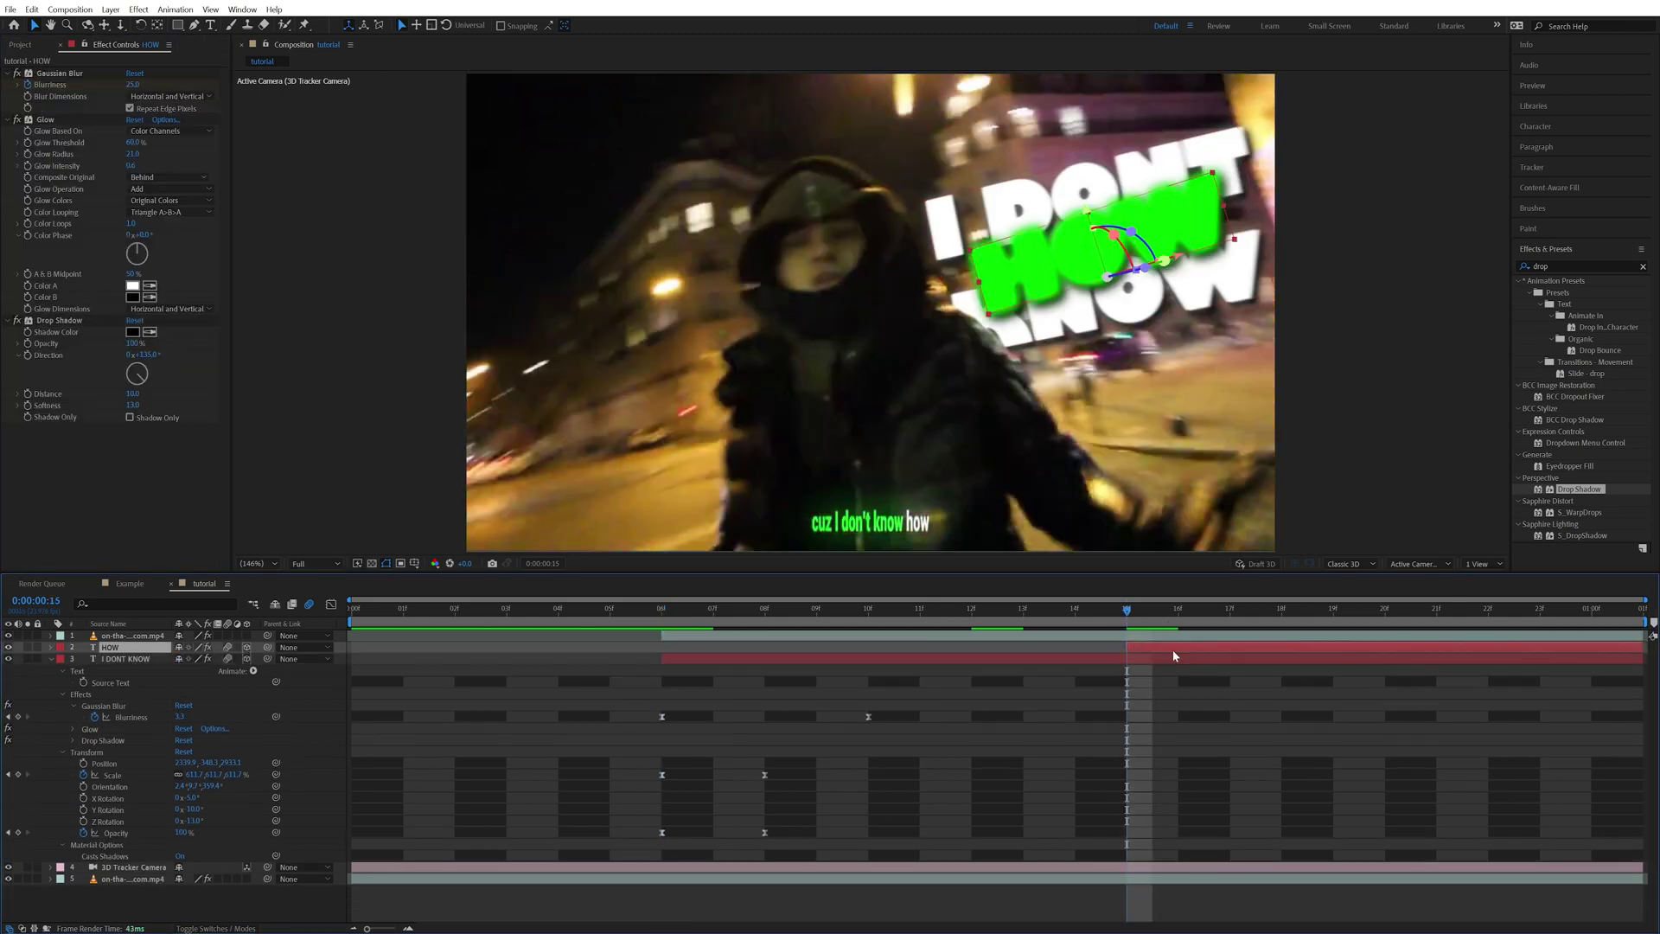
Step: Expand the HOW layer's transform properties at frame 15 and try out a smaller scale
{"action": "left_click_drag", "start_coordinate": [1127, 610], "coordinate": [1292, 633]}
{"action": "key", "text": "j"}
{"action": "left_click", "coordinate": [52, 648]}
{"action": "left_click", "coordinate": [62, 671]}
{"action": "left_click", "coordinate": [63, 684]}
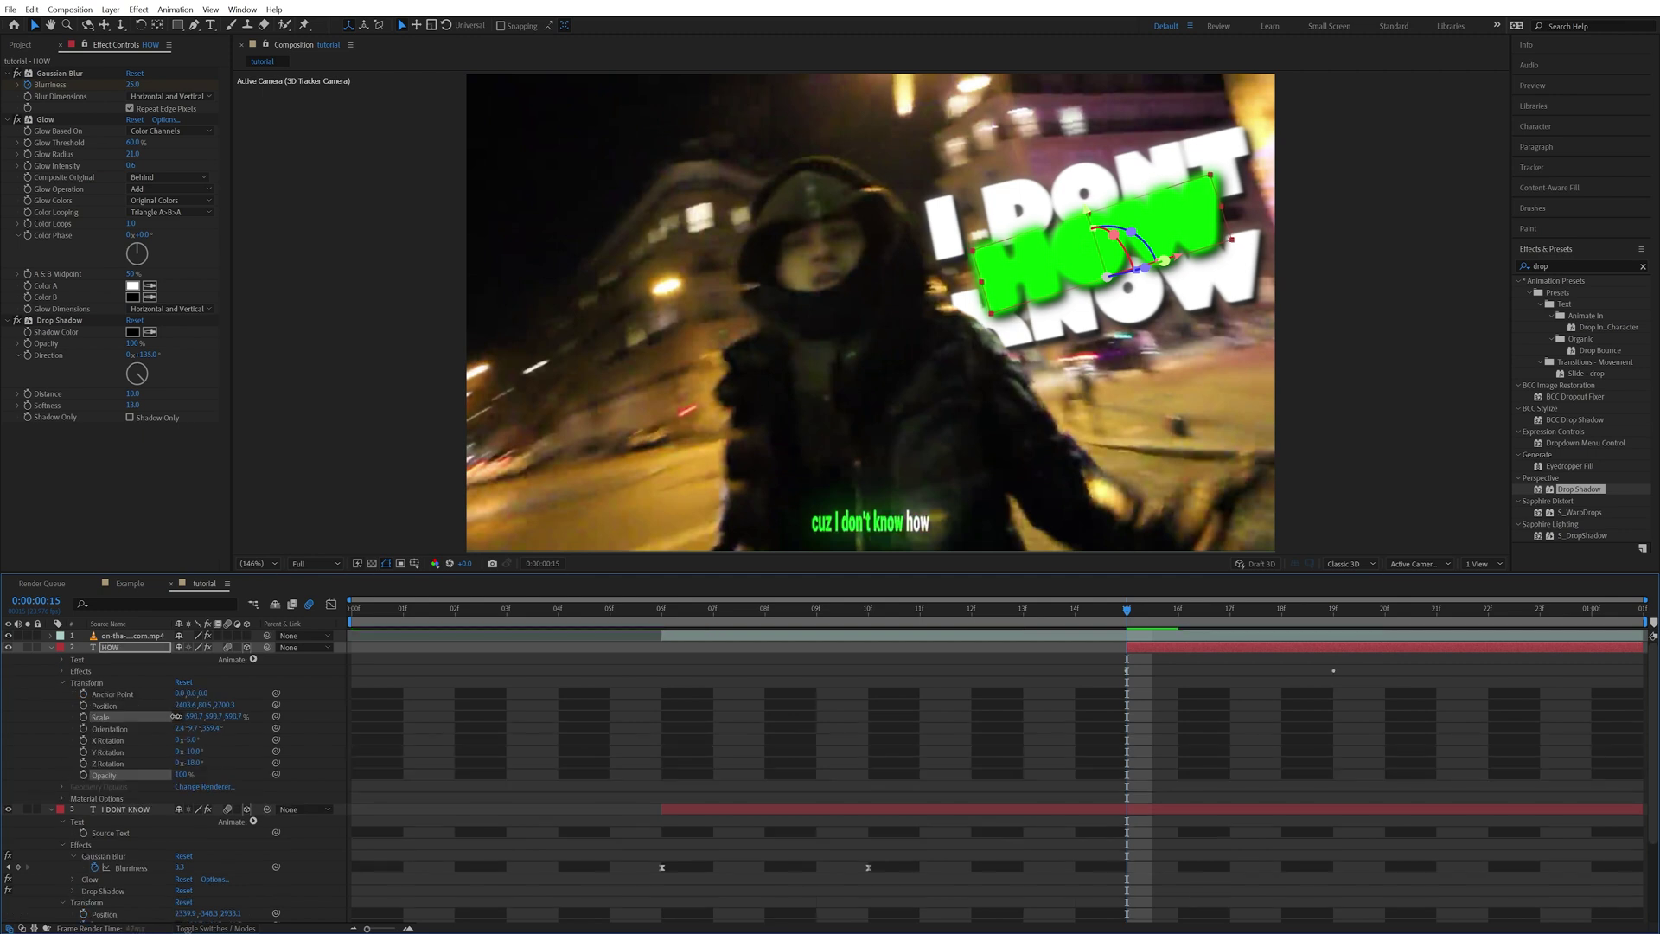
{"action": "mouse_move", "coordinate": [119, 732]}
{"action": "left_mouse_down"}
{"action": "mouse_move", "coordinate": [102, 735]}
{"action": "mouse_move", "coordinate": [134, 738]}
{"action": "mouse_move", "coordinate": [64, 747]}
{"action": "mouse_move", "coordinate": [150, 739]}
{"action": "left_mouse_up"}
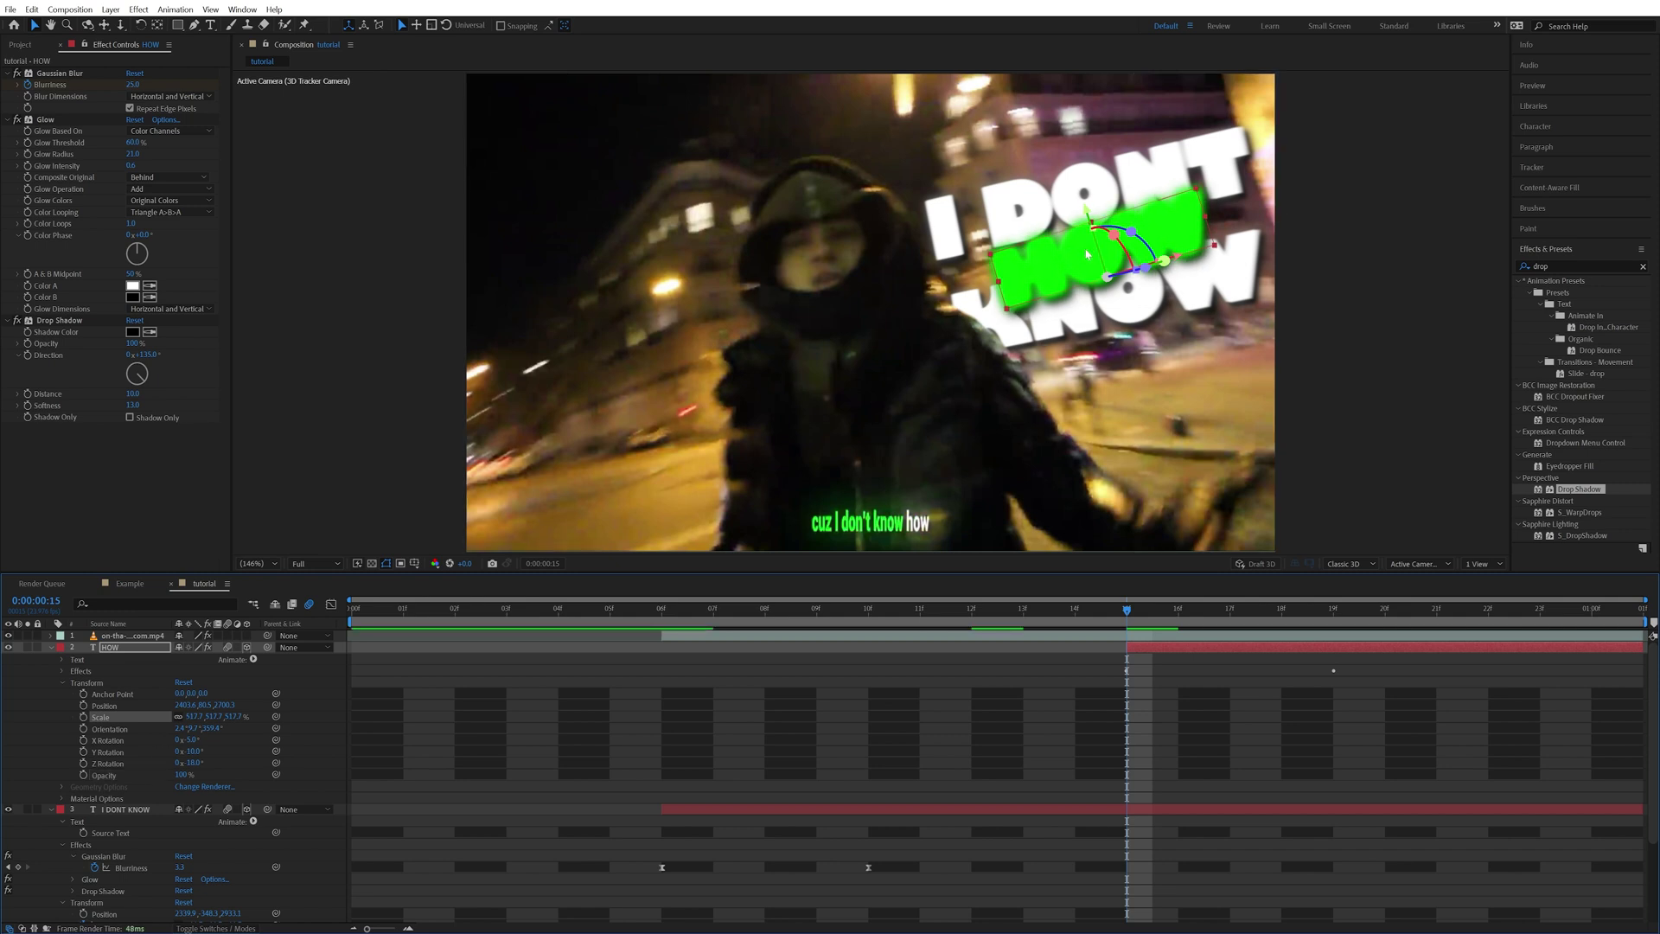
{"action": "key", "text": "ctrl+z"}
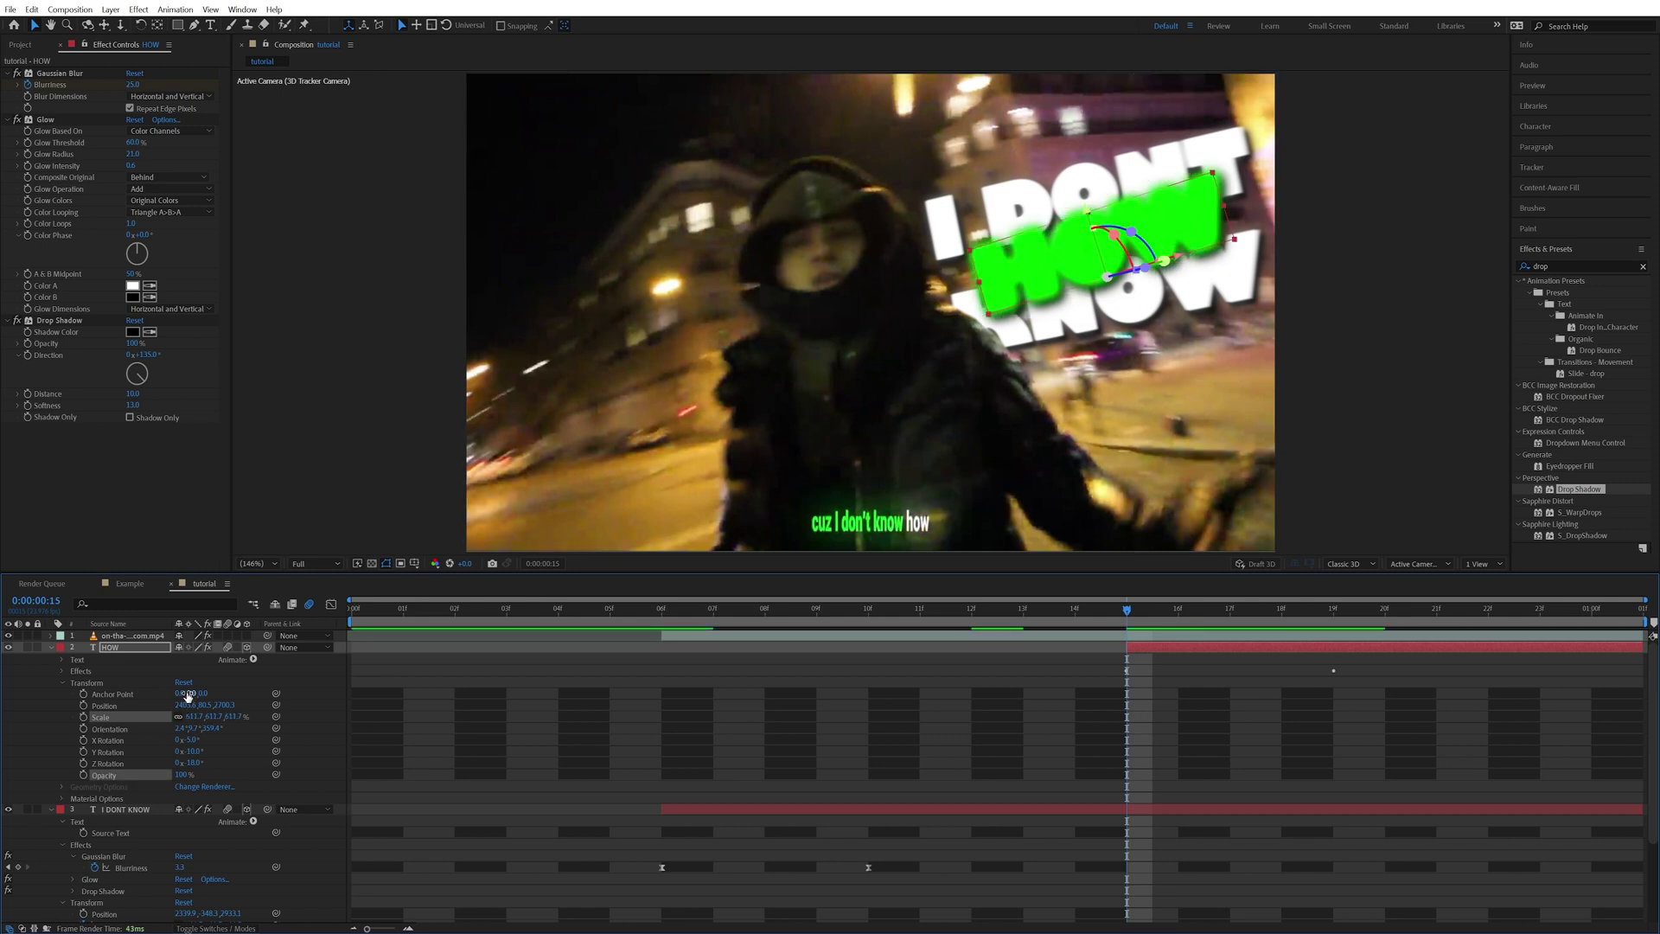
Step: Shift the HOW text's anchor point vertically to about -36 and move the text back up between the I DONT KNOW lines
{"action": "mouse_move", "coordinate": [181, 696]}
{"action": "left_mouse_down"}
{"action": "mouse_move", "coordinate": [204, 695]}
{"action": "mouse_move", "coordinate": [162, 699]}
{"action": "left_mouse_up"}
{"action": "key", "text": "ctrl+z"}
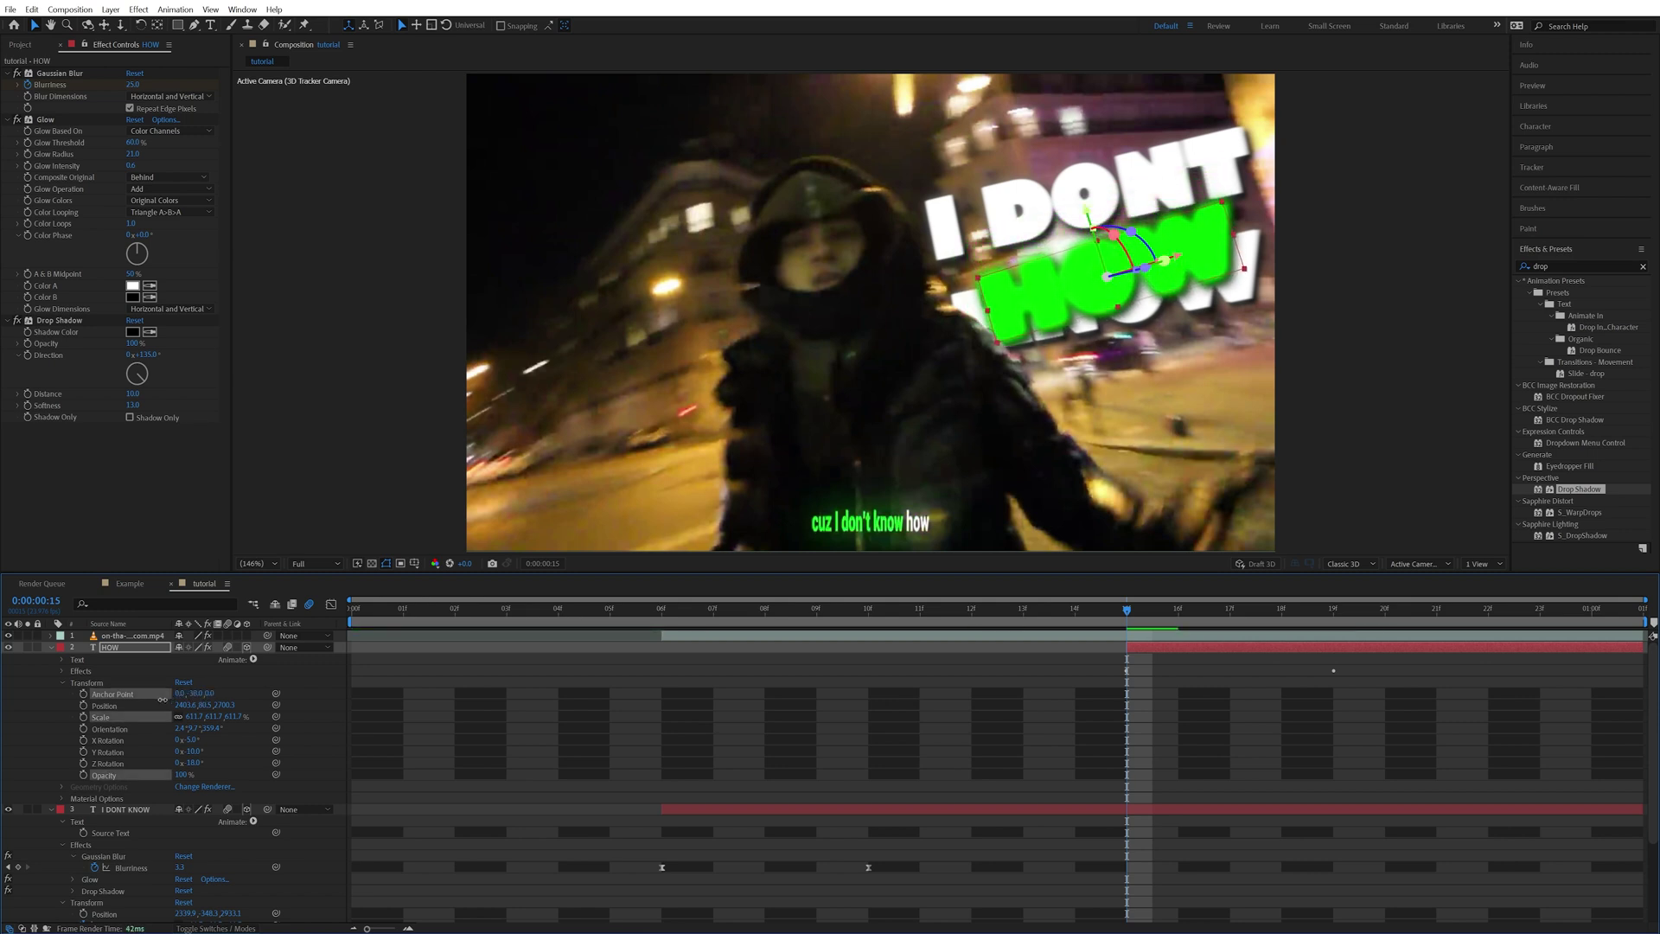
{"action": "left_click", "coordinate": [163, 705]}
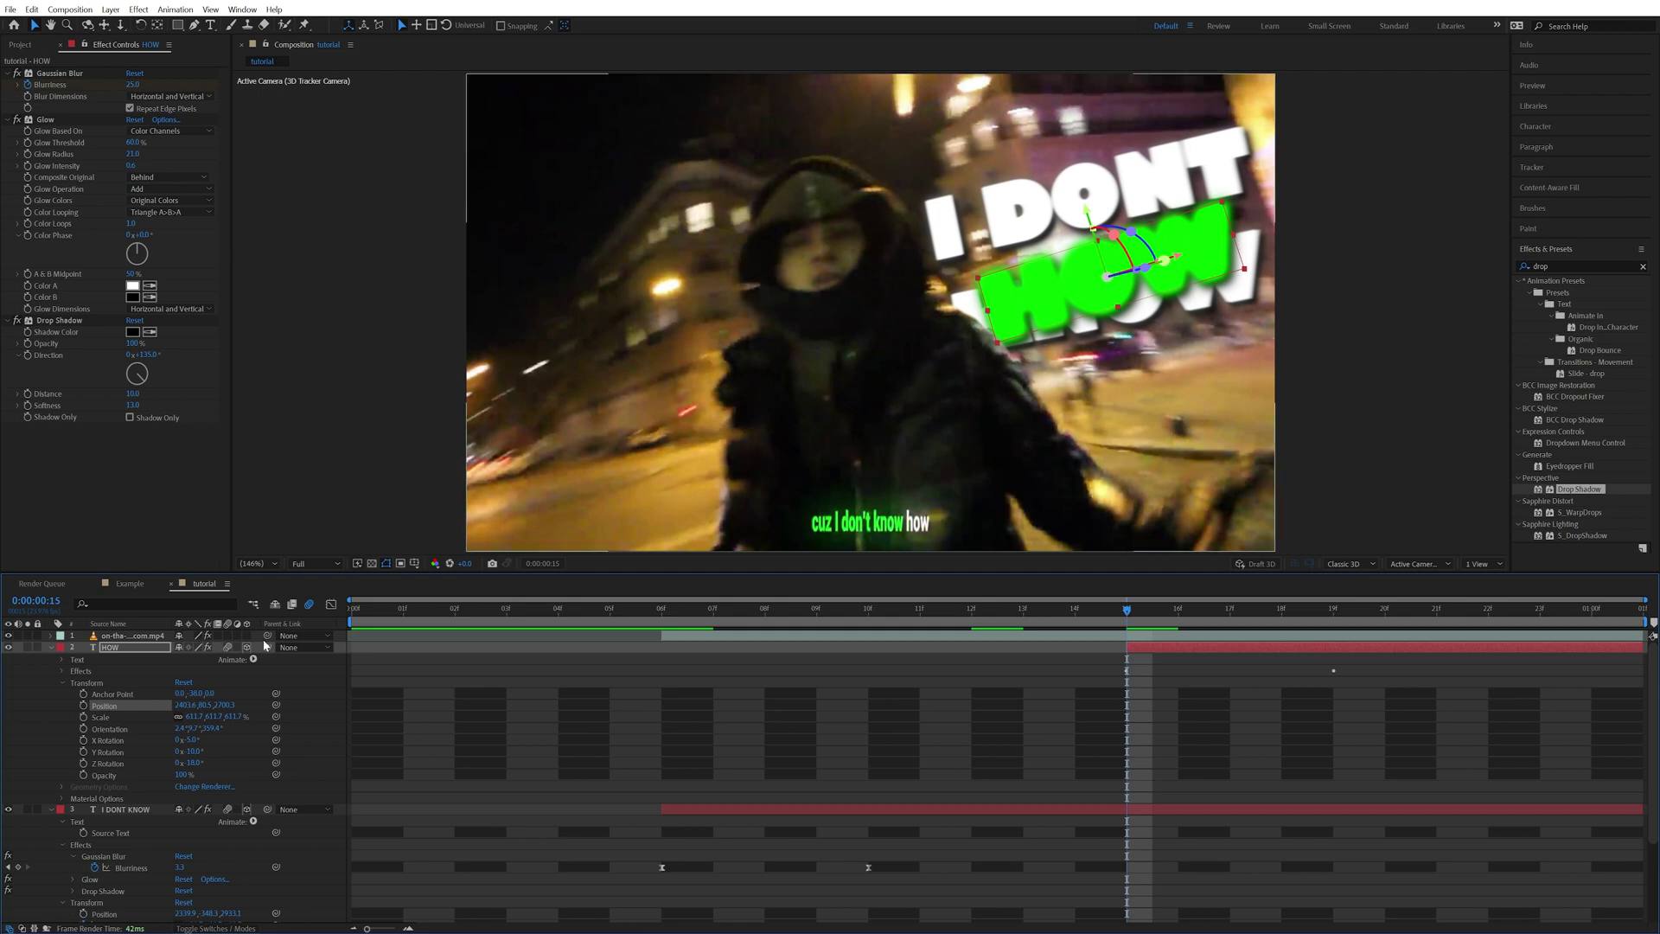
{"action": "left_click_drag", "start_coordinate": [1079, 276], "coordinate": [1065, 247]}
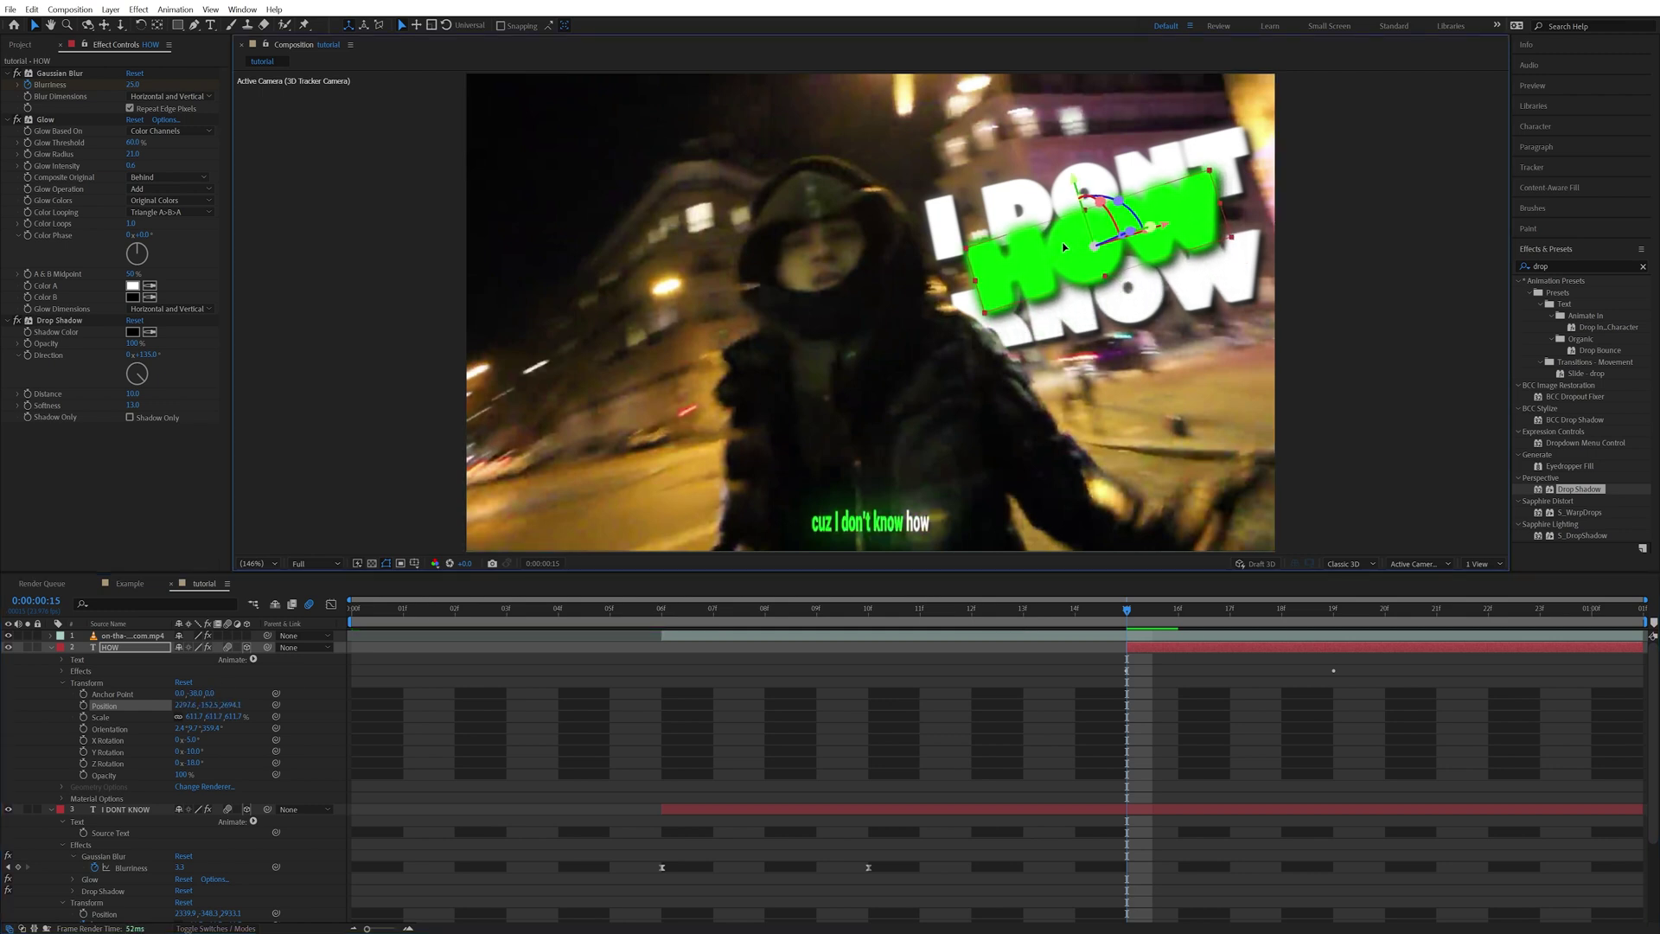
Step: Keyframe the HOW text's current scale and opacity, and move both keyframes to frame 17
{"action": "left_click", "coordinate": [83, 717]}
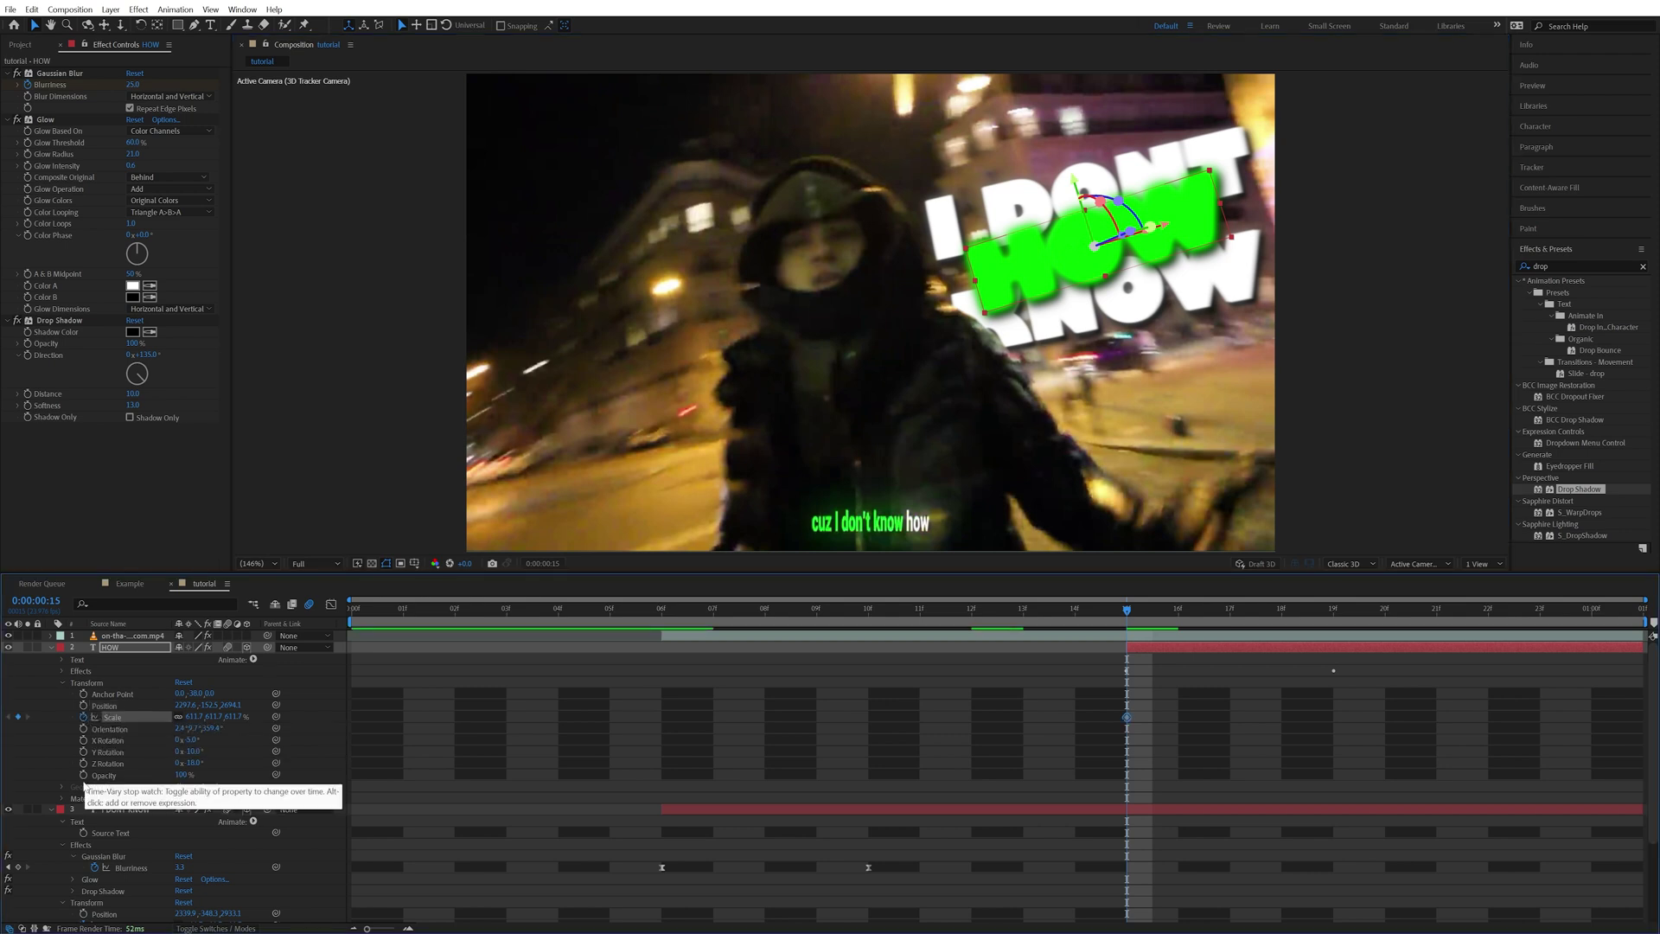
{"action": "left_click", "coordinate": [83, 775]}
{"action": "left_click_drag", "start_coordinate": [1127, 610], "coordinate": [1229, 612]}
{"action": "left_click_drag", "start_coordinate": [1153, 707], "coordinate": [1228, 770]}
Step: Keyframe the HOW text's scale at about 290% and its opacity at 50% on frame 15
{"action": "left_click", "coordinate": [1126, 611]}
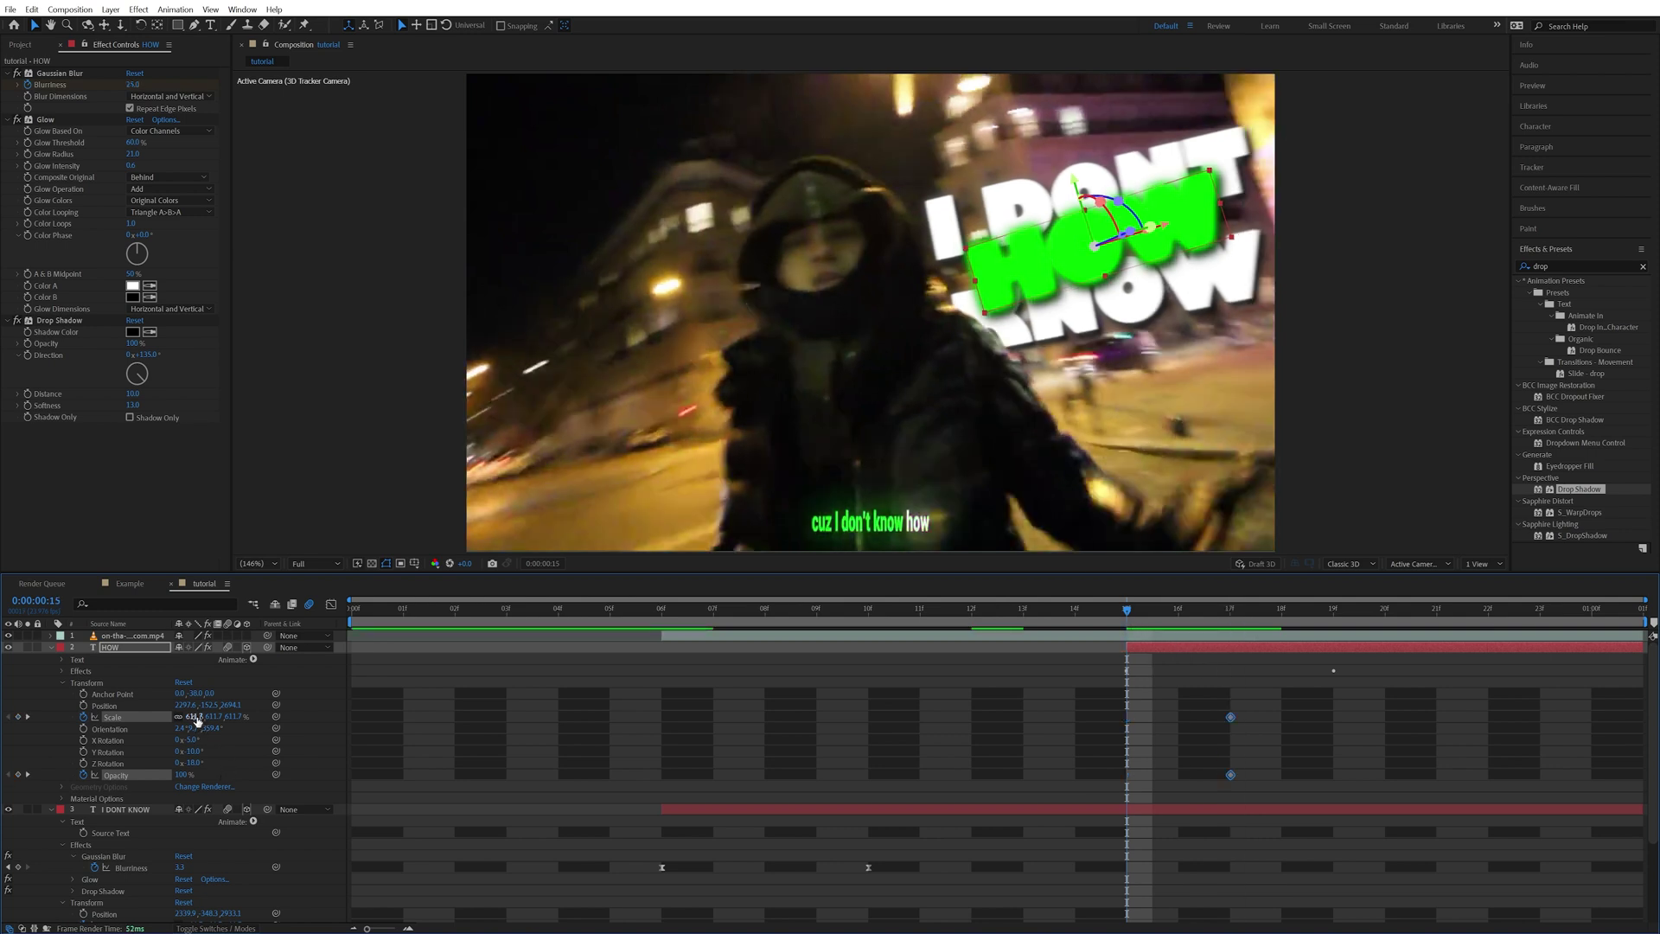
{"action": "left_click_drag", "start_coordinate": [197, 716], "coordinate": [170, 718]}
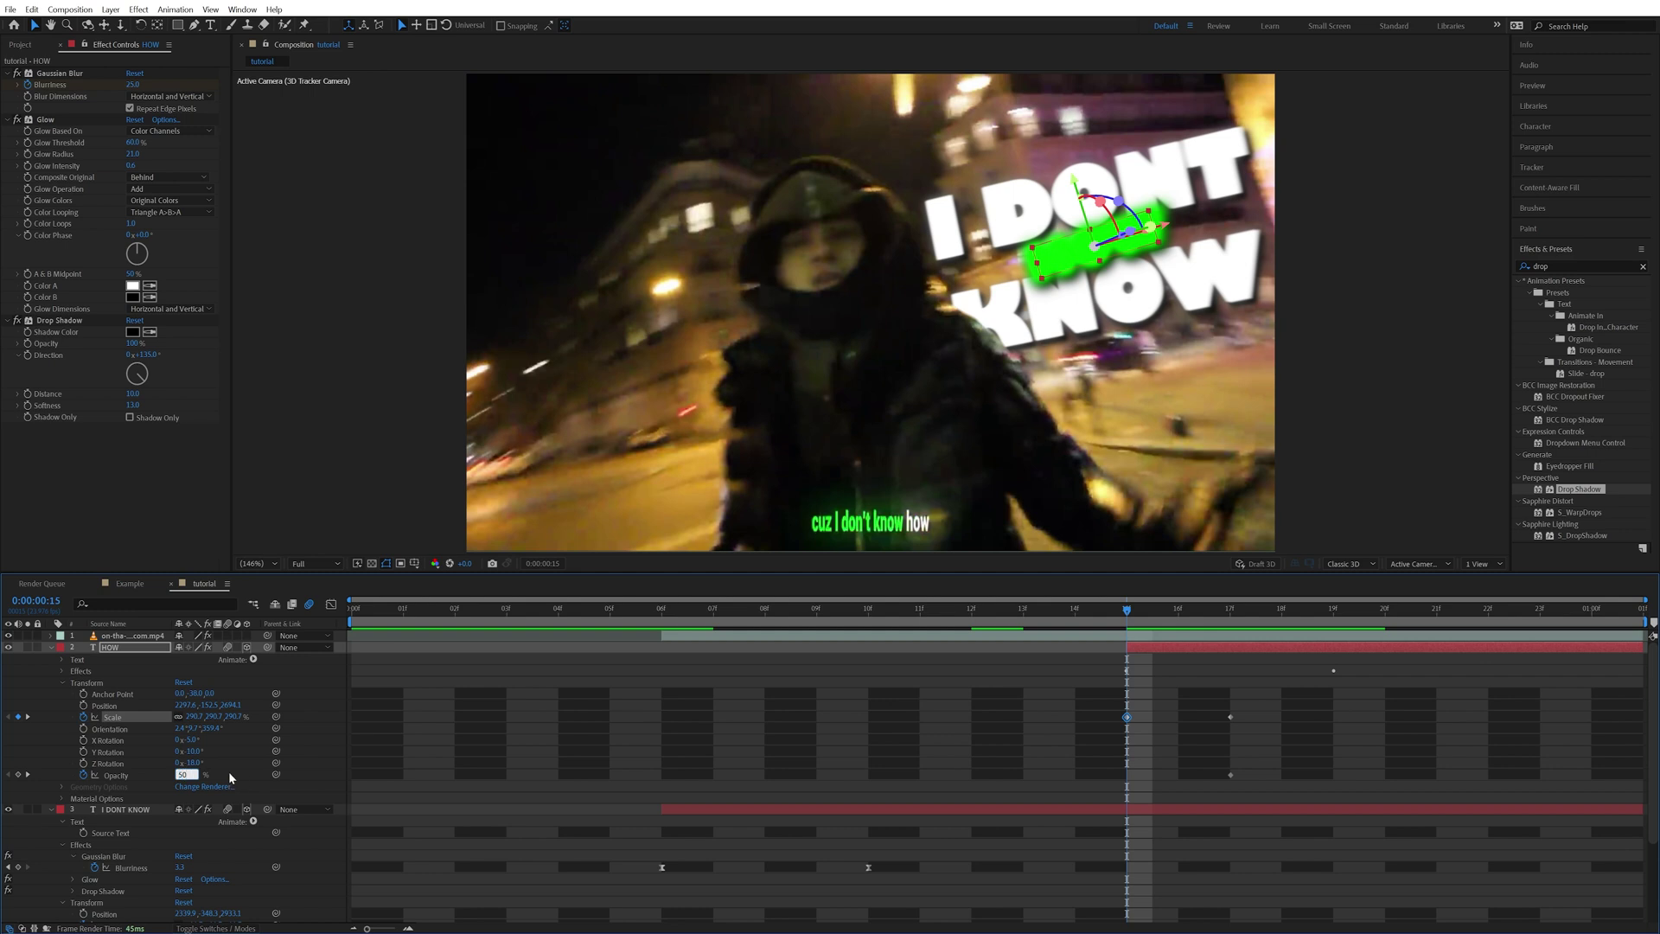
{"action": "left_click", "coordinate": [1294, 715]}
Step: Apply Easy Ease to the HOW text's scale and opacity keyframes and preview the animation from frame 14
{"action": "left_click_drag", "start_coordinate": [1295, 716], "coordinate": [1094, 787]}
{"action": "key", "text": "F9"}
{"action": "left_click_drag", "start_coordinate": [1127, 612], "coordinate": [1100, 620]}
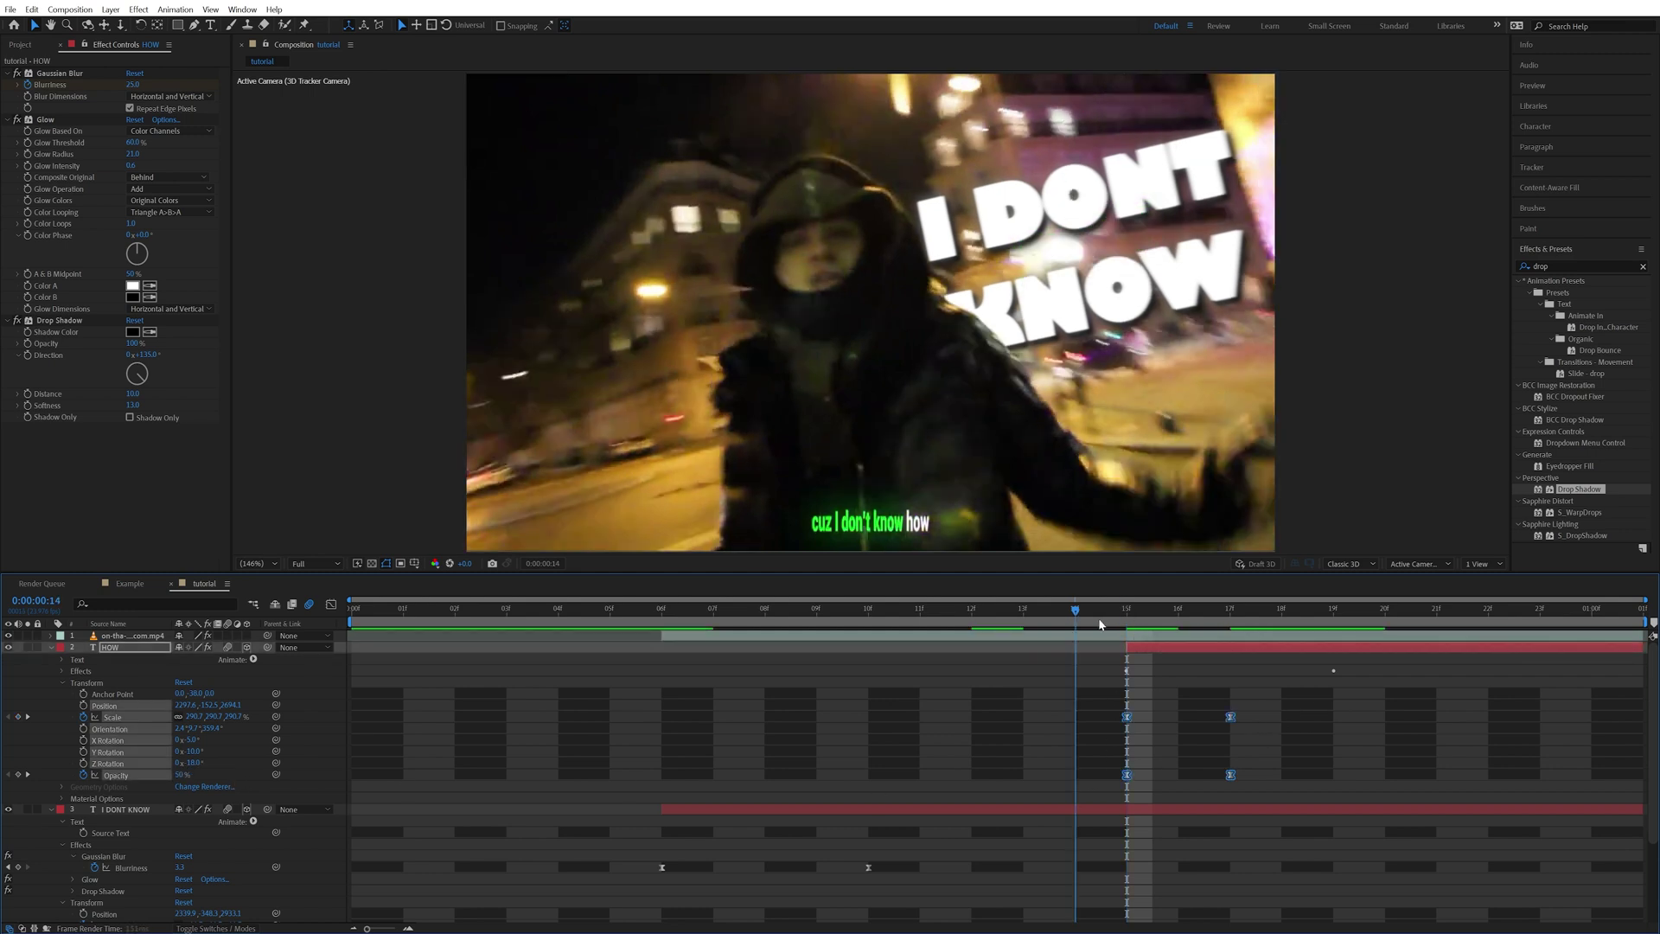
{"action": "key", "text": "space"}
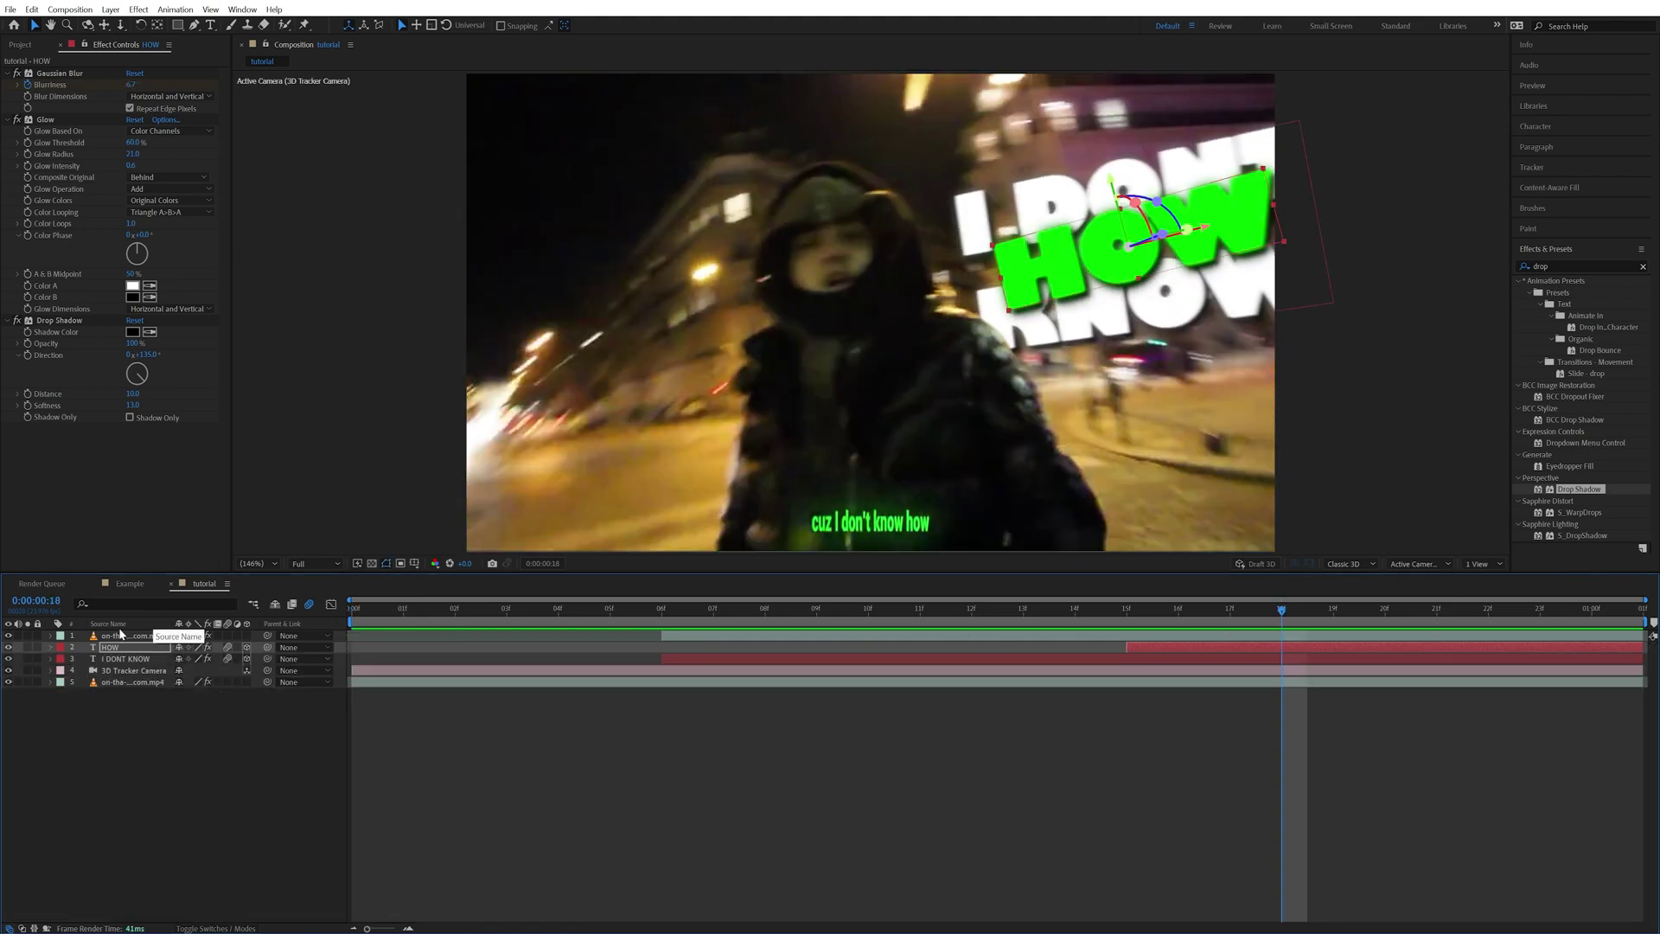
Step: Select all five layers of the tutorial composition and pre-compose them into Pre-comp 1
{"action": "left_click", "coordinate": [108, 637]}
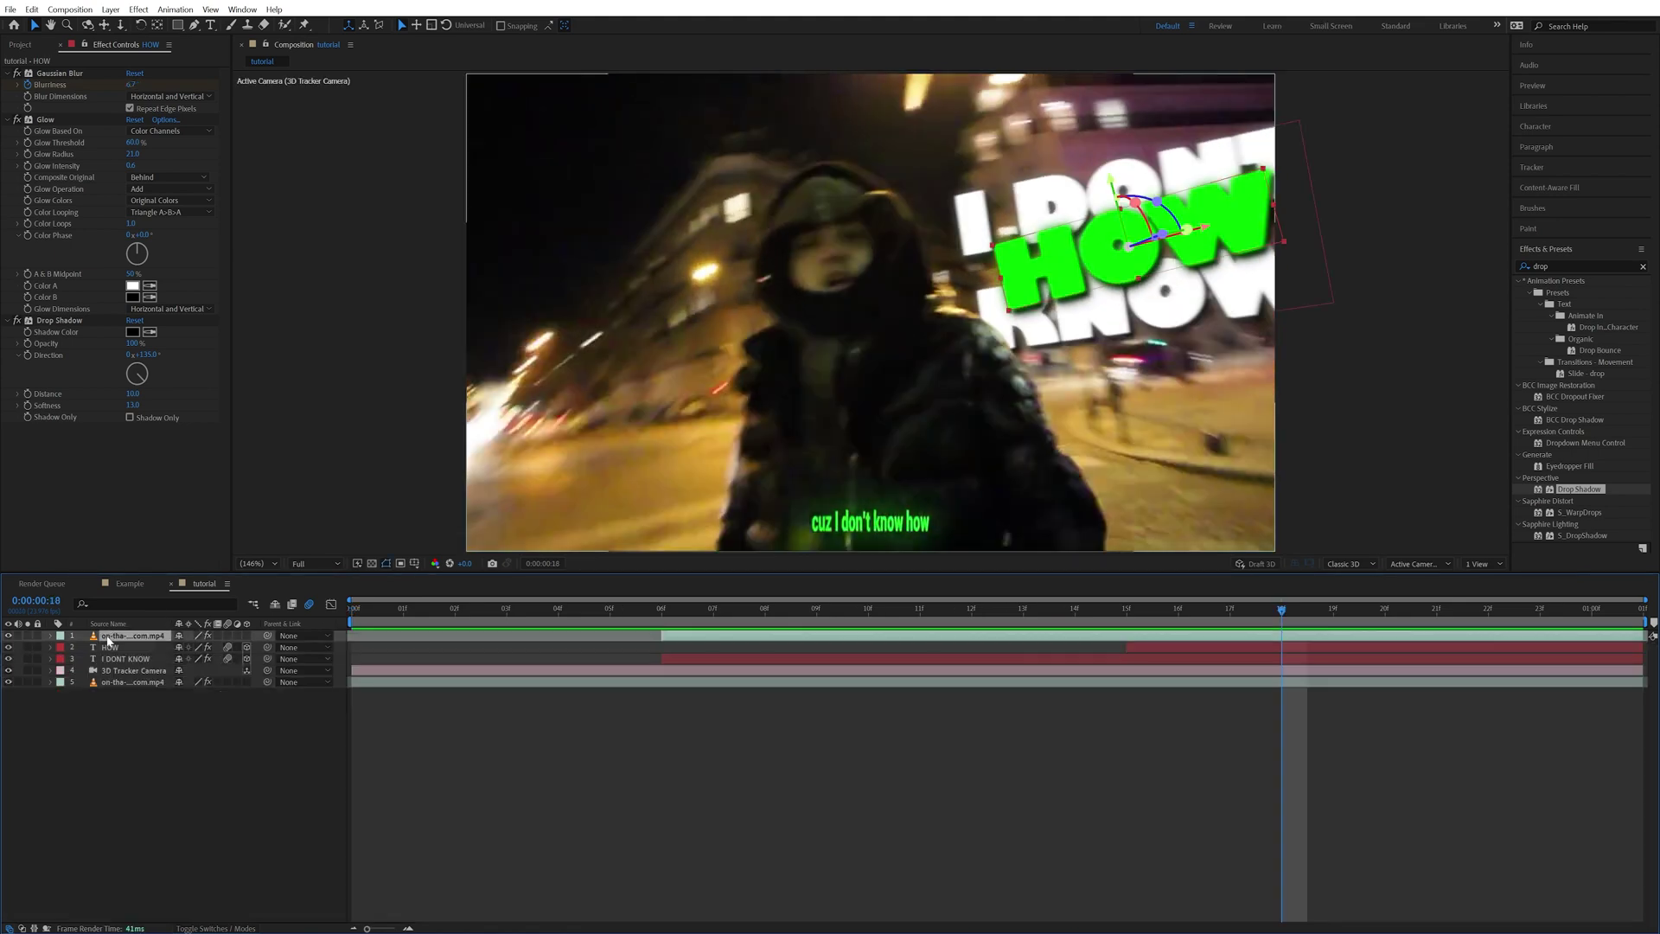
{"action": "left_click", "coordinate": [108, 637]}
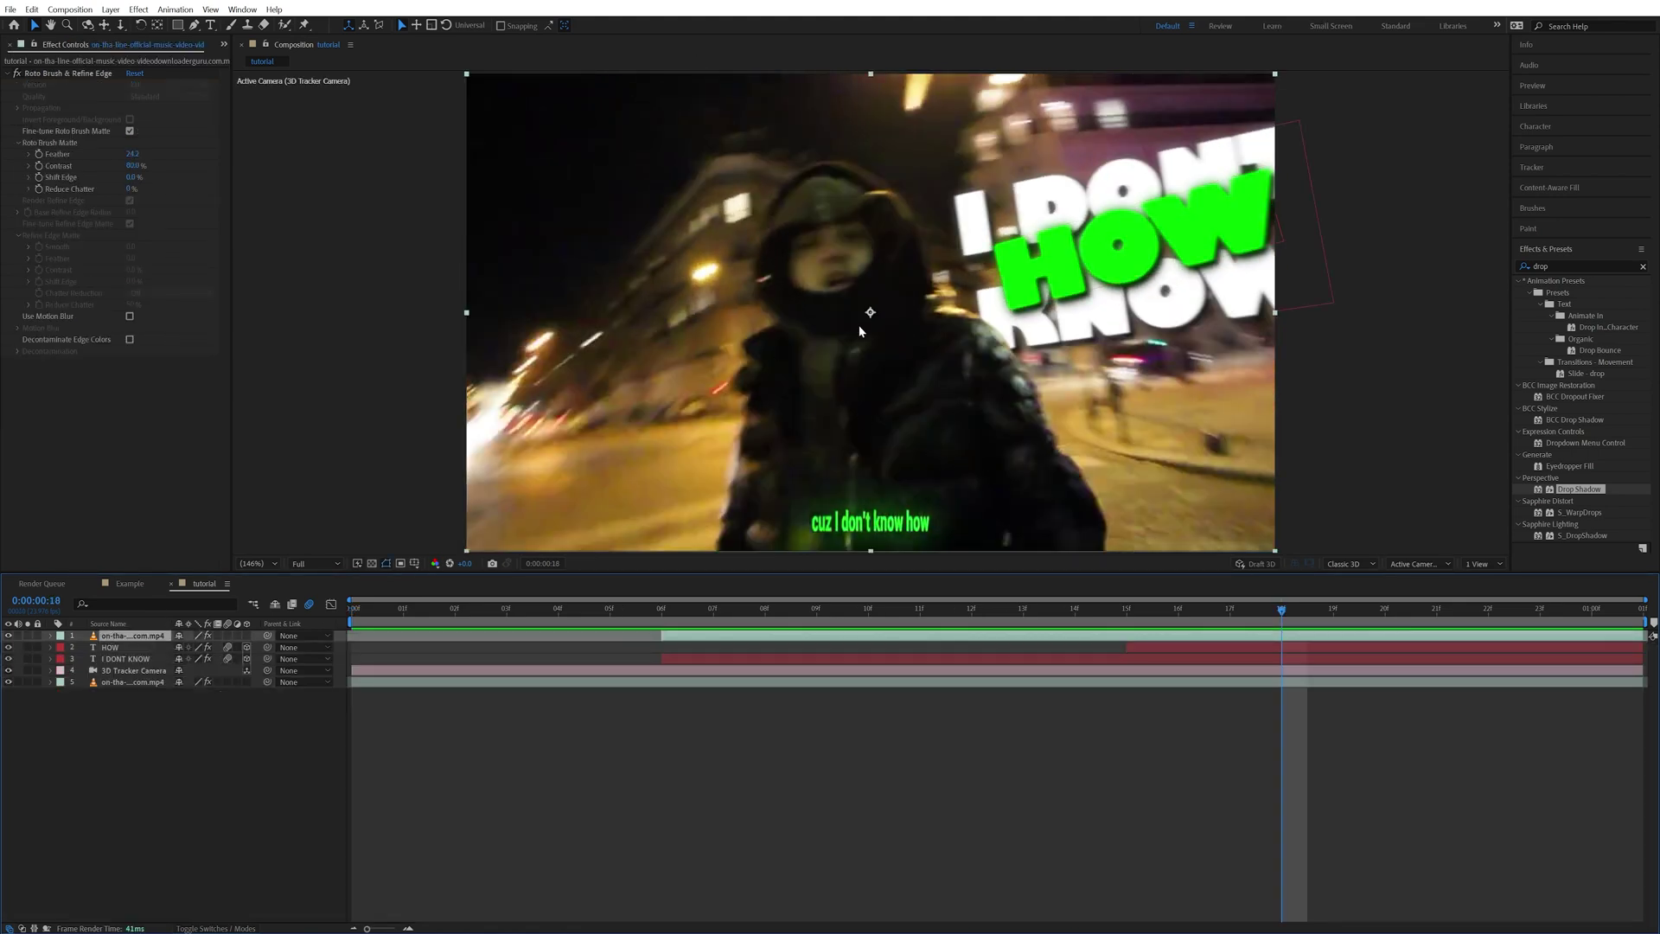
{"action": "left_click", "coordinate": [128, 681], "text": "shift"}
{"action": "right_click", "coordinate": [128, 681]}
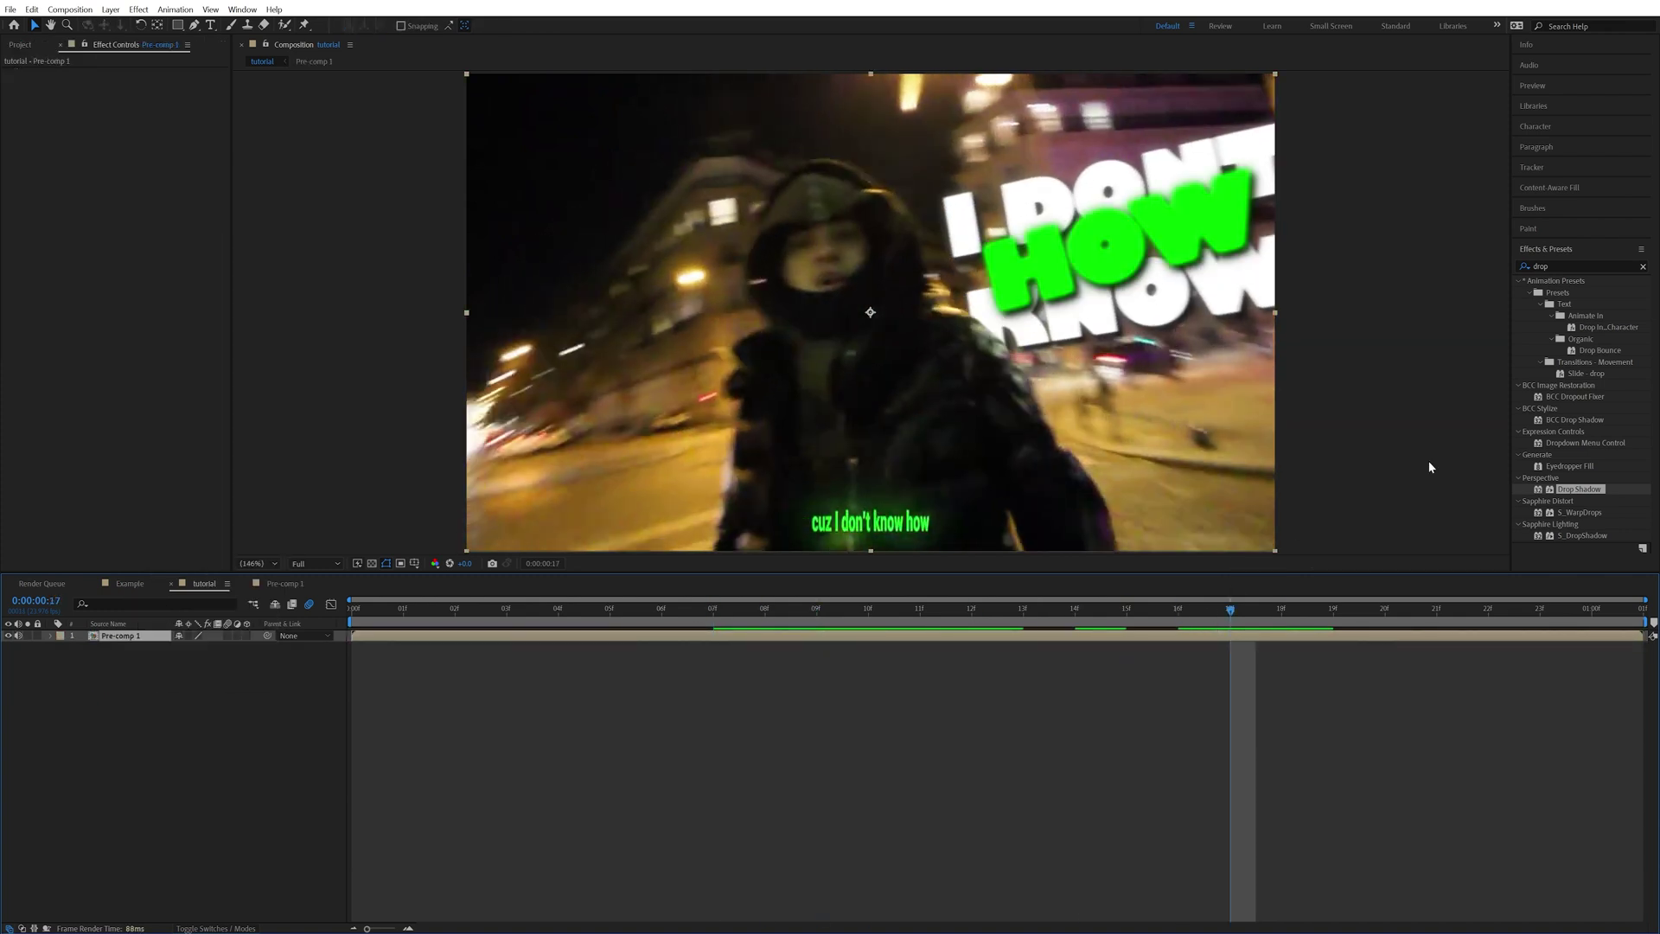
Step: Apply Gaussian Blur to Pre-comp 1 and keyframe its blurriness
{"action": "type", "text": "ga"}
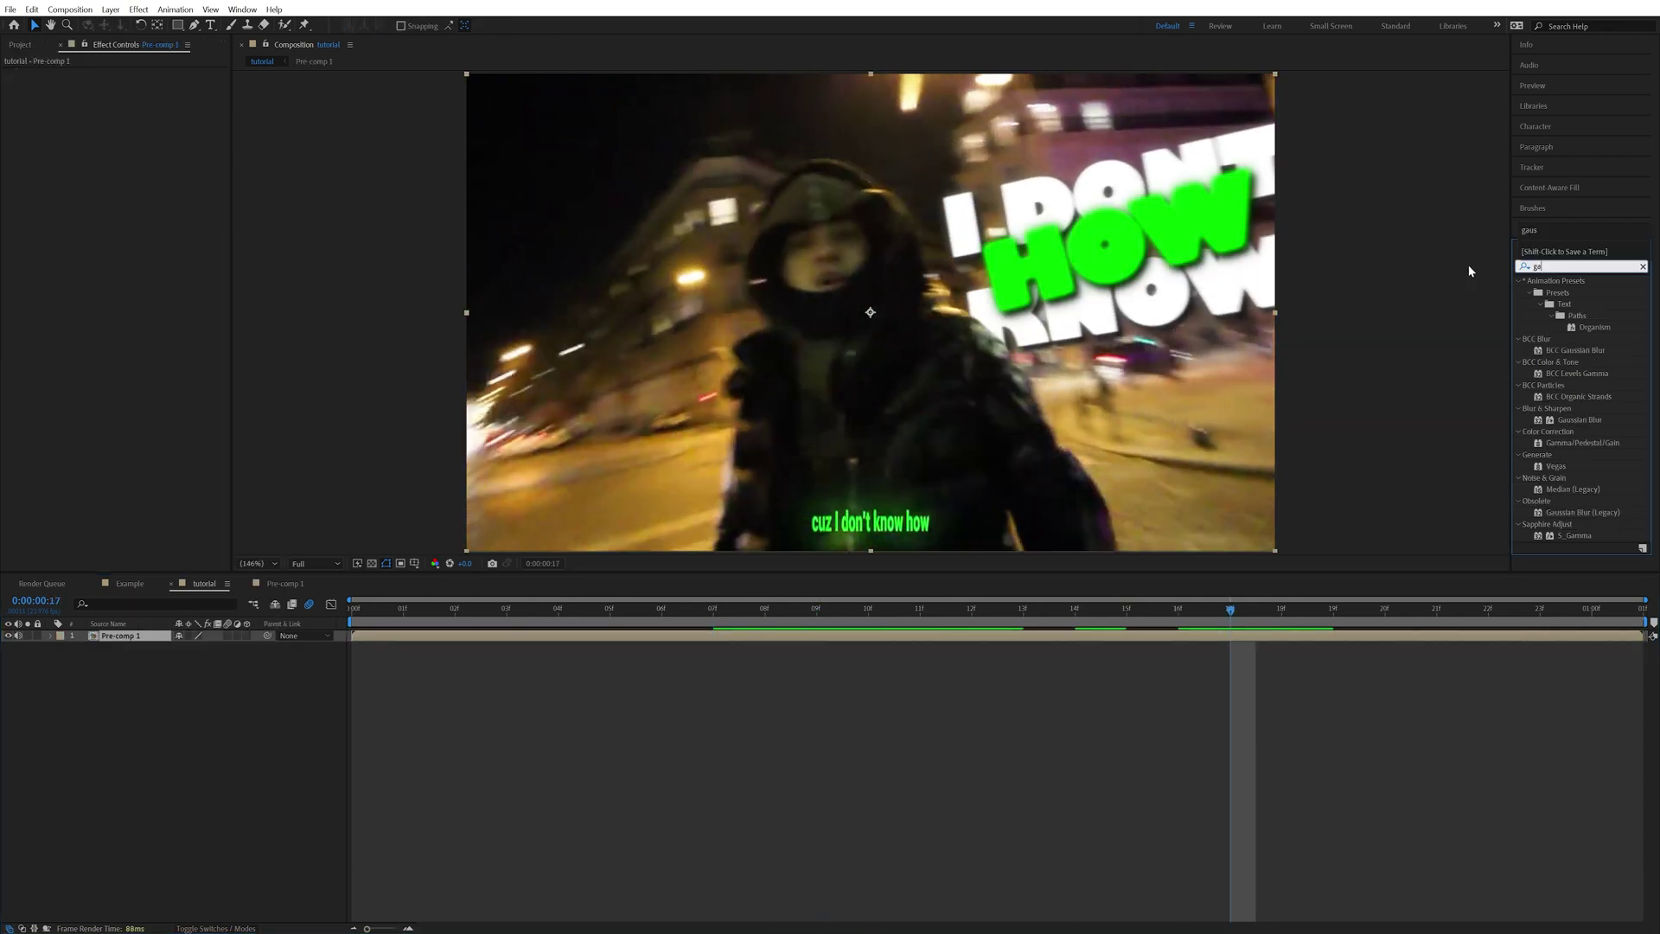
{"action": "type", "text": "us"}
{"action": "left_click_drag", "start_coordinate": [1538, 313], "coordinate": [1352, 418]}
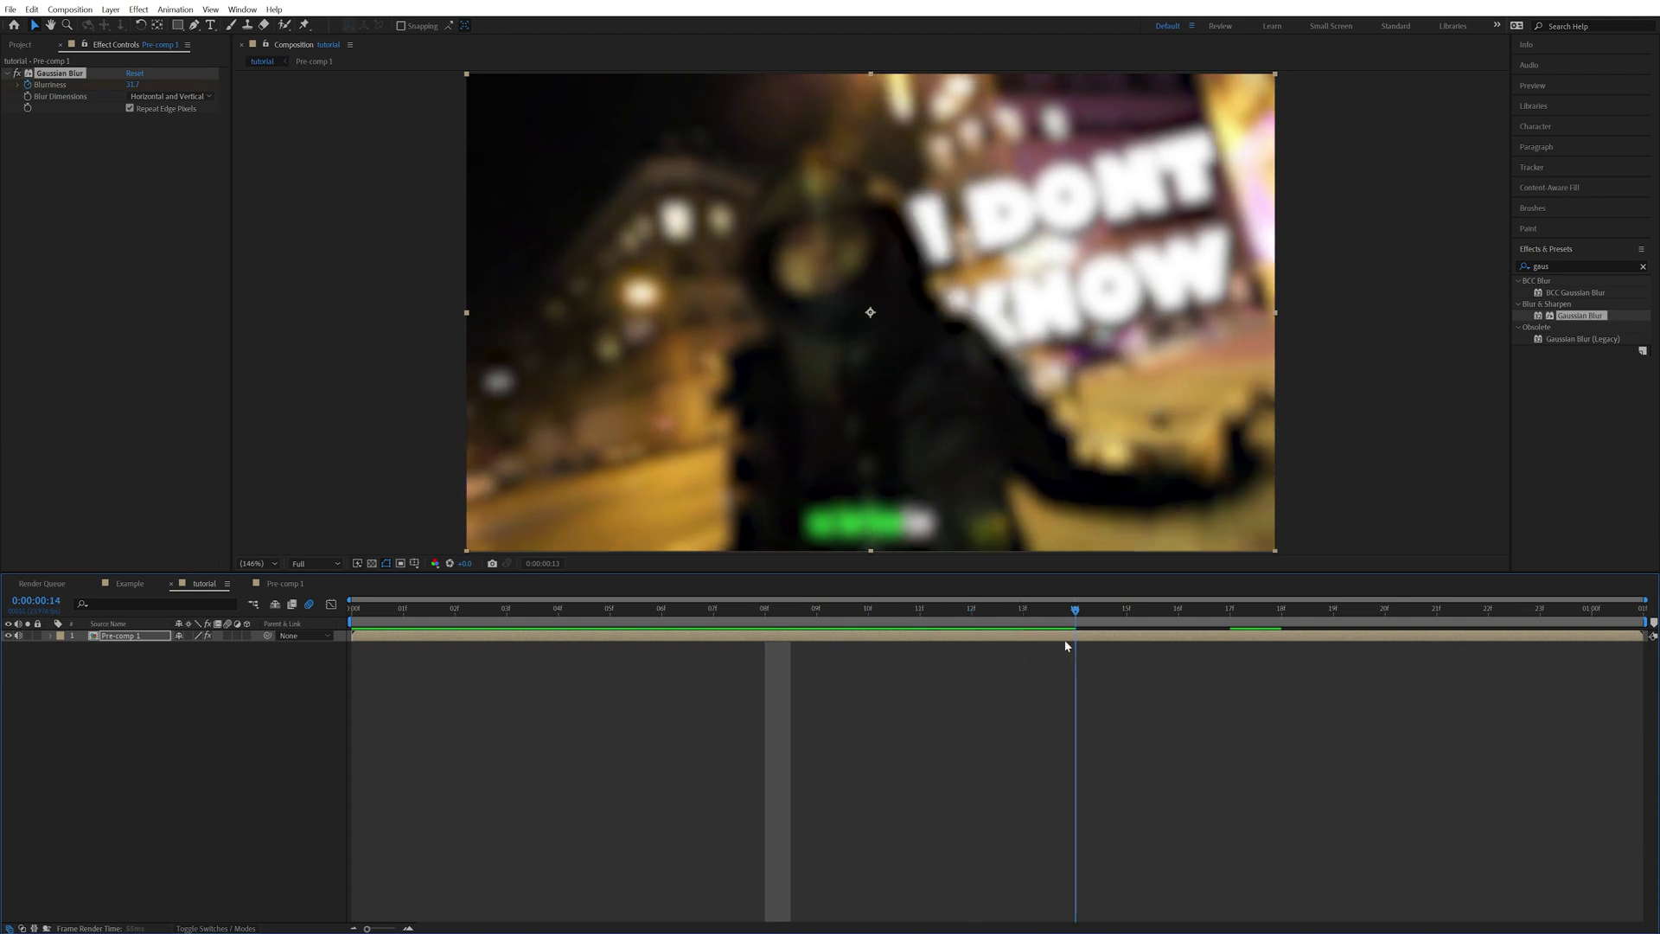
Step: Preview the blur transition on Pre-comp 1 around frame 9 and delete its Gaussian Blur
{"action": "left_click", "coordinate": [826, 614]}
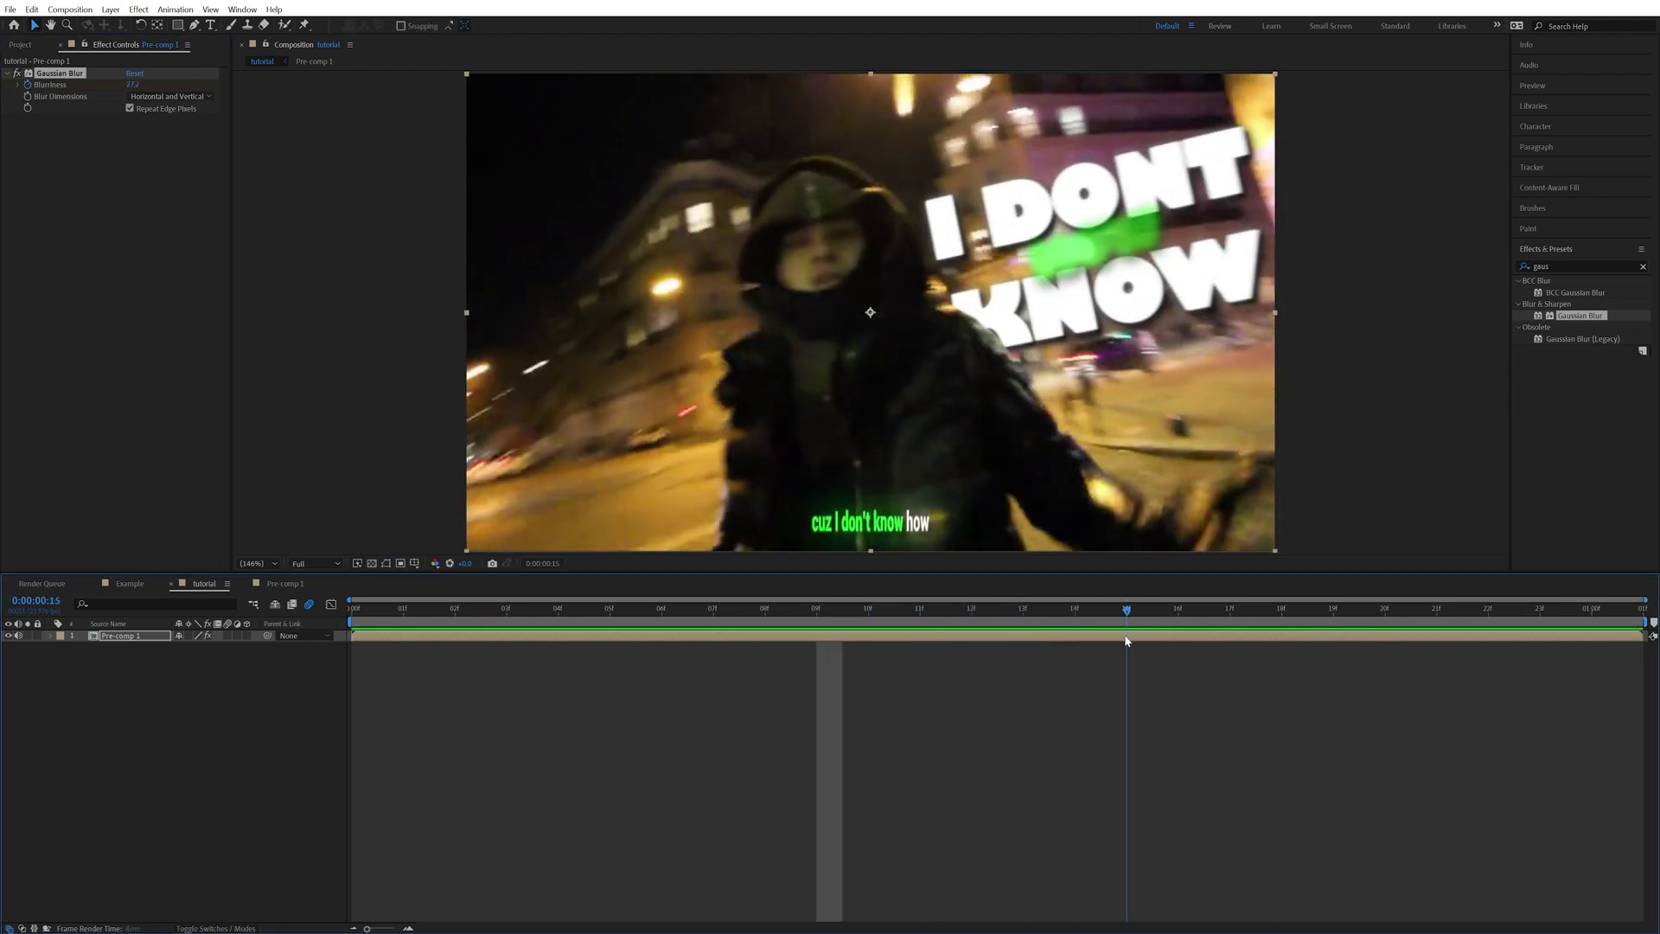
{"action": "key", "text": "space"}
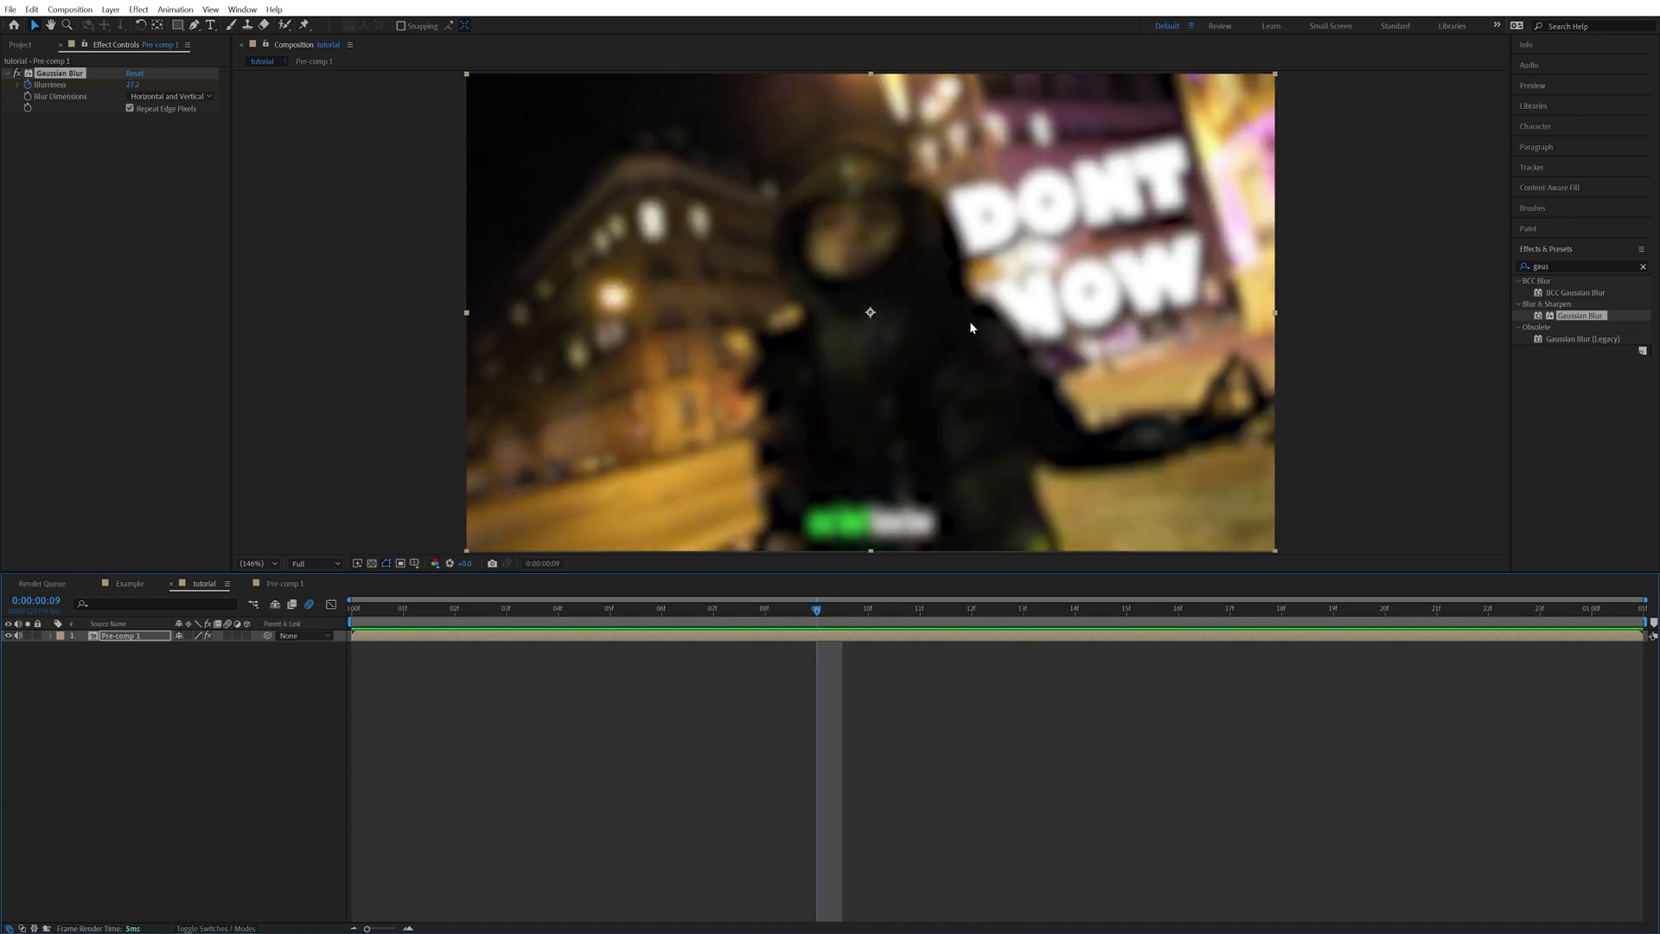
{"action": "key", "text": "Delete"}
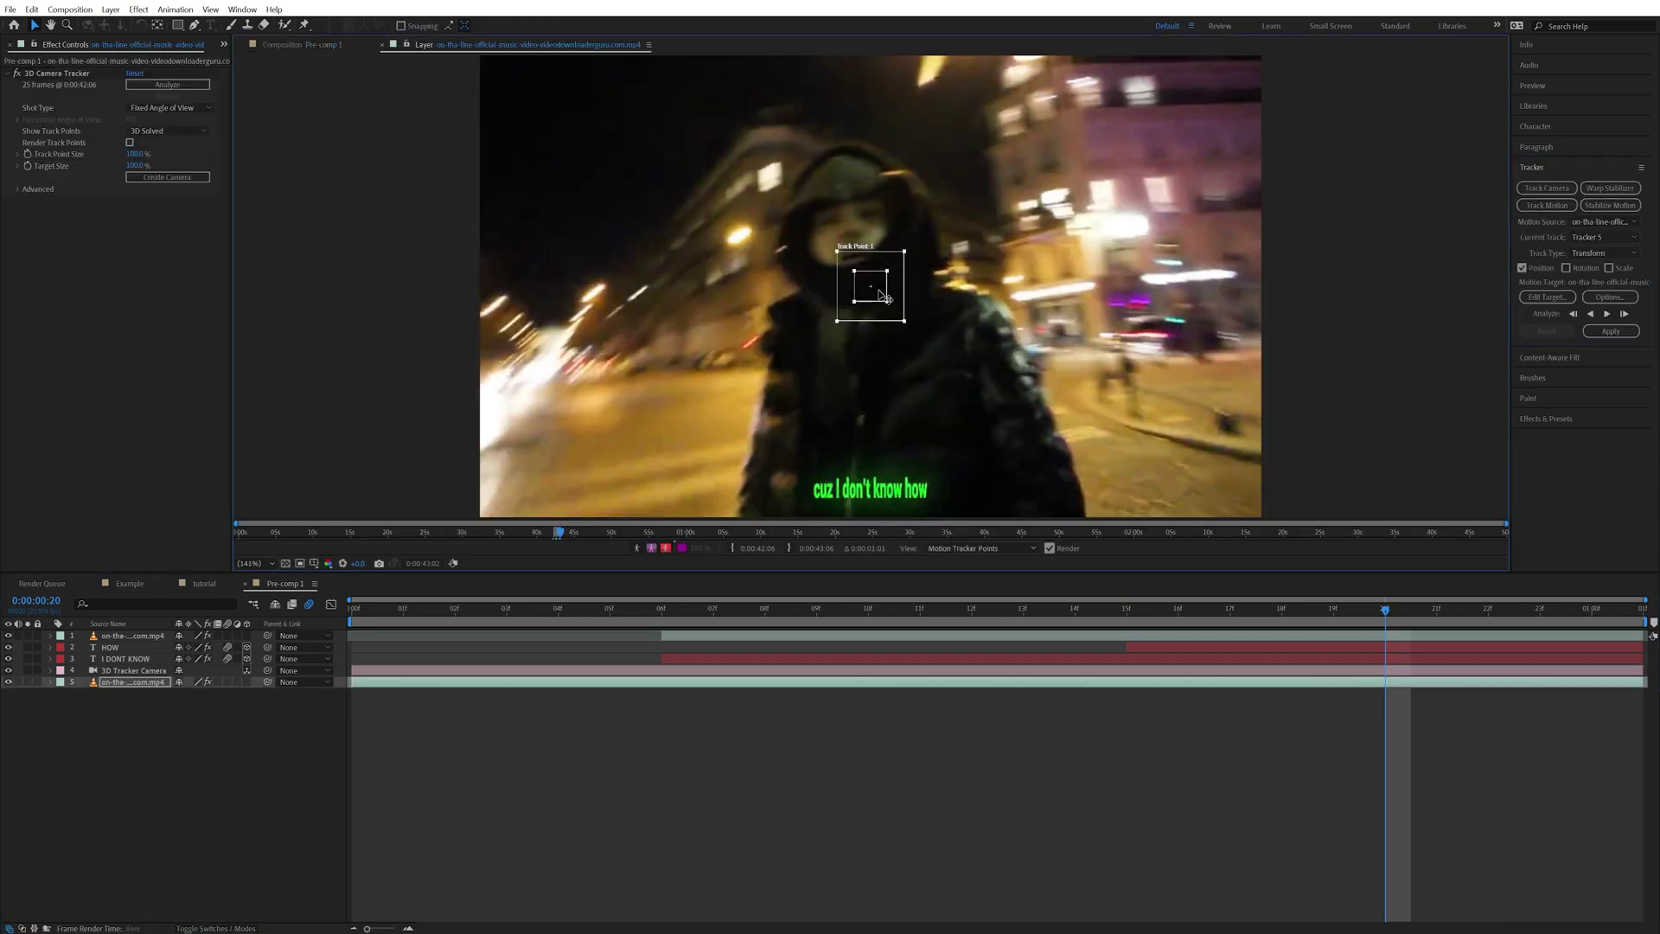
Step: Position the track point over the performer's face at frame 20 and analyze the motion forward
{"action": "left_click_drag", "start_coordinate": [884, 297], "coordinate": [876, 255]}
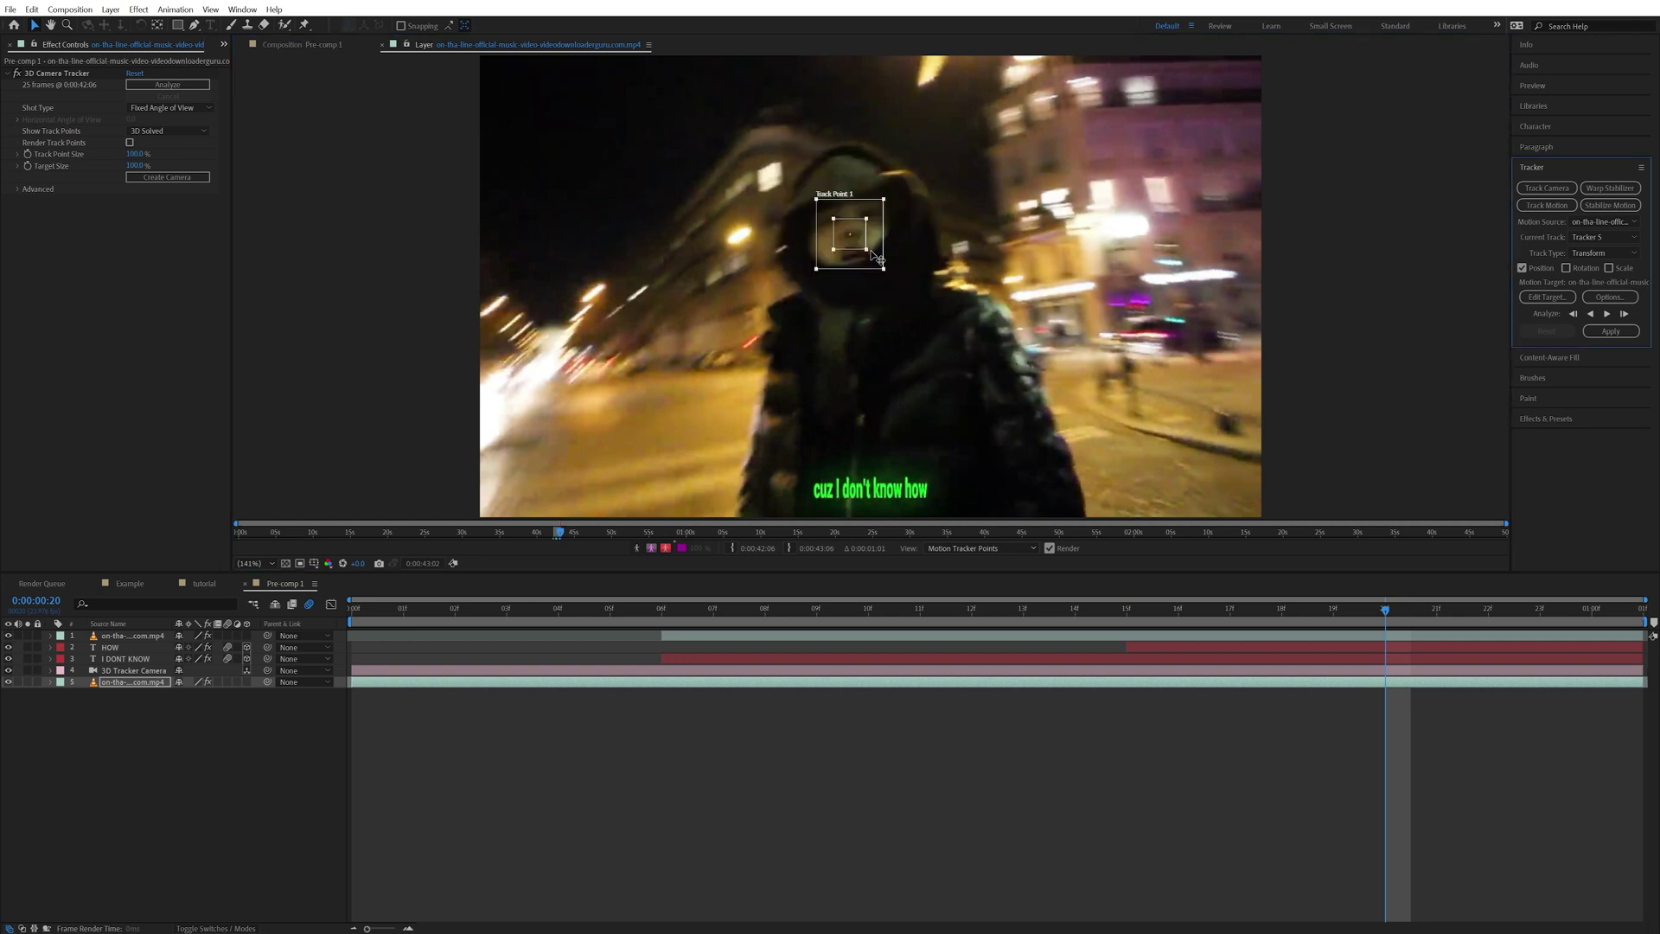
{"action": "left_click", "coordinate": [1606, 313]}
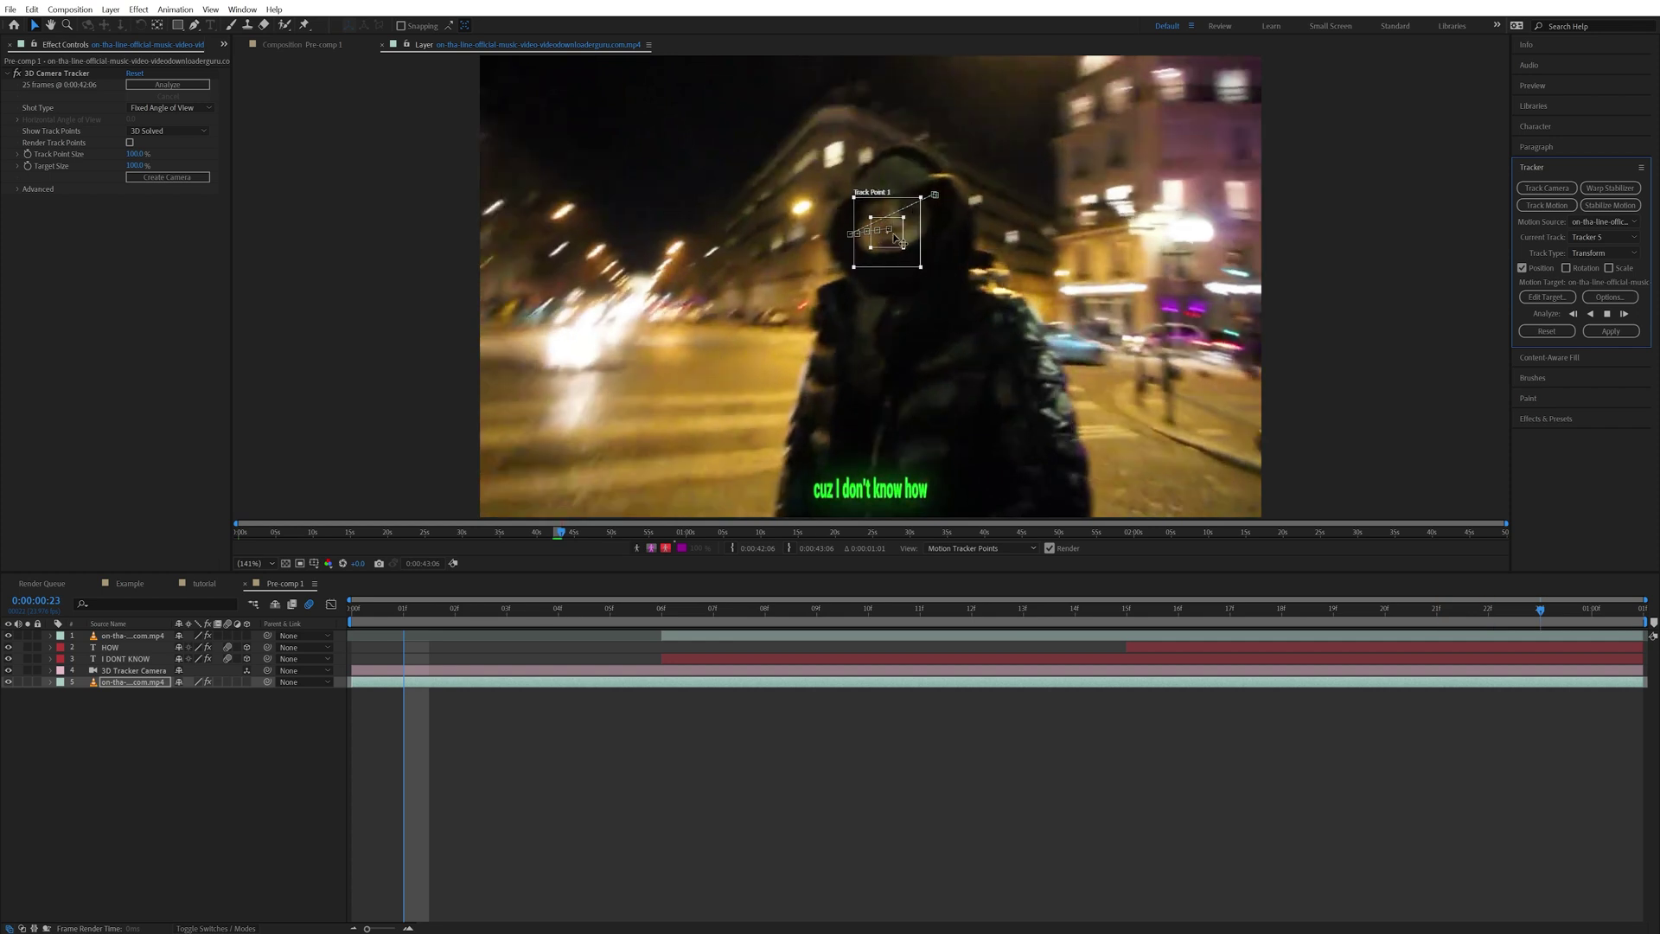
Step: Add a null object to Pre-comp 1, make it the motion target and apply the tracking data to it
{"action": "right_click", "coordinate": [225, 776]}
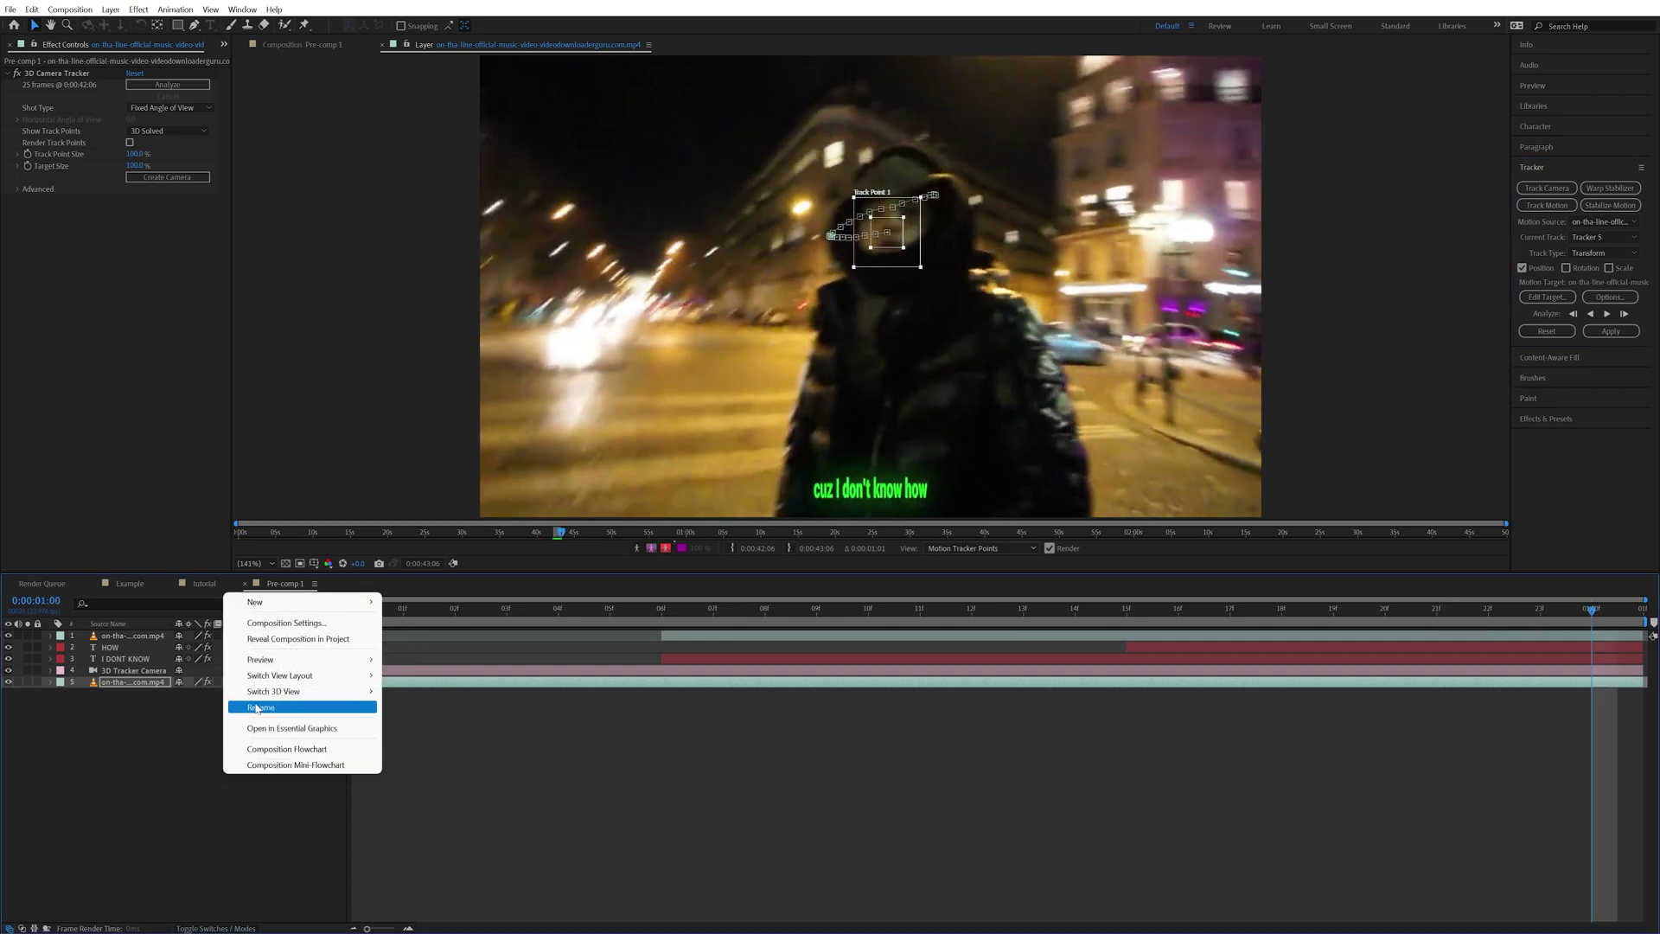
{"action": "mouse_move", "coordinate": [260, 602]}
{"action": "left_click", "coordinate": [424, 685]}
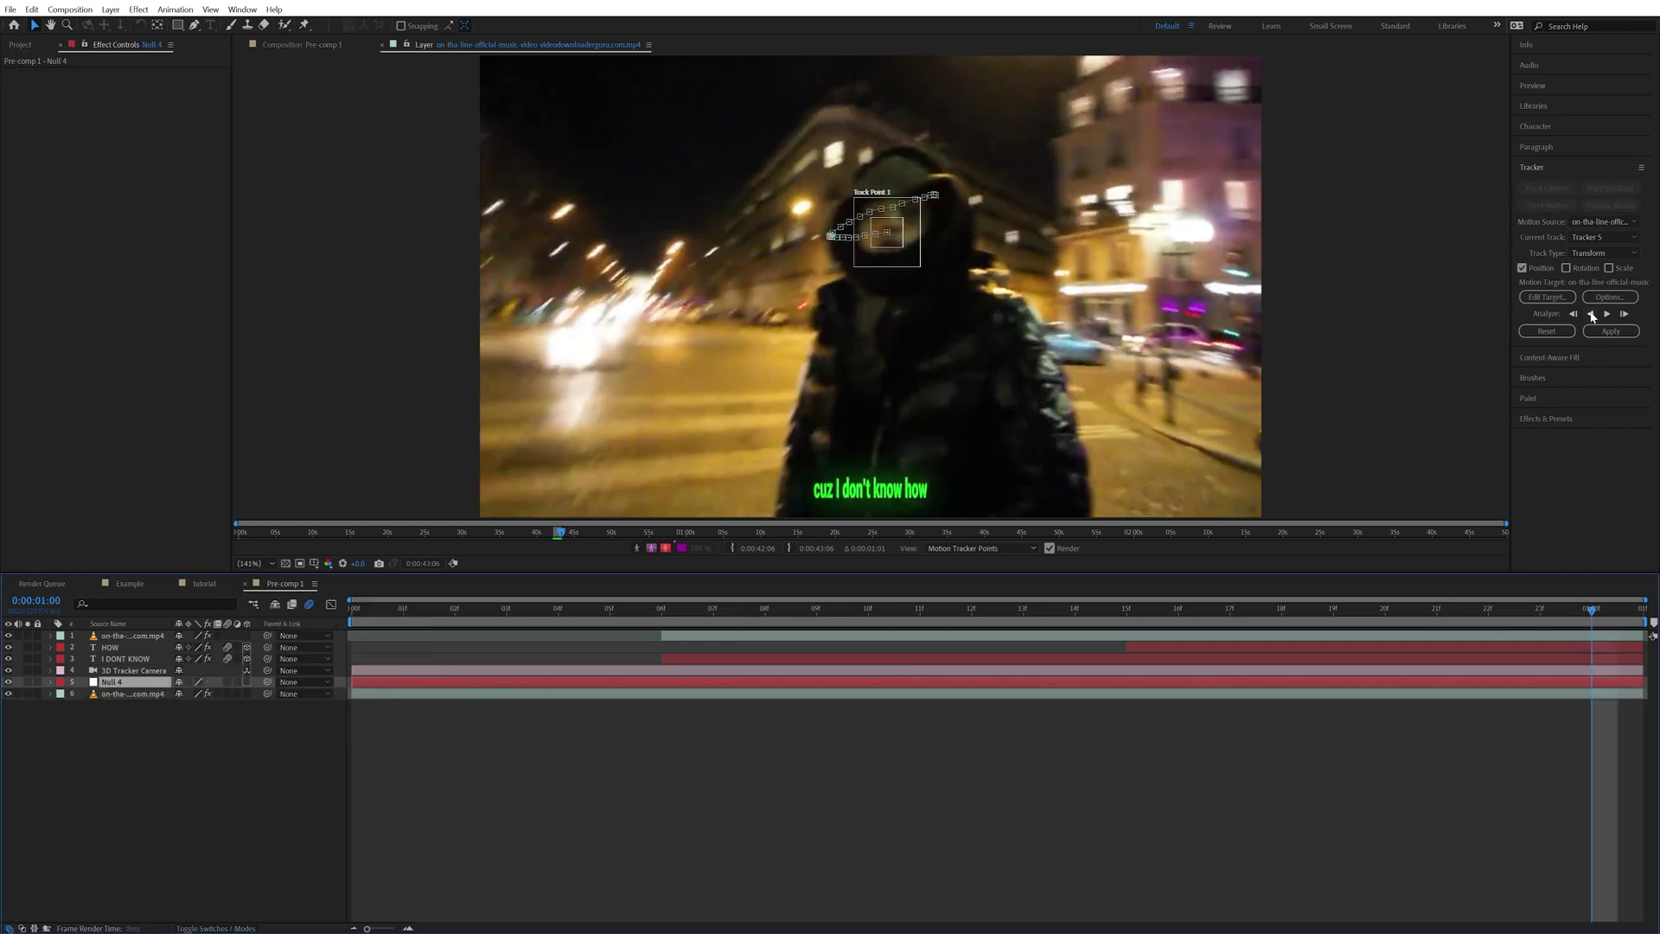
{"action": "left_click", "coordinate": [1547, 297]}
{"action": "left_click", "coordinate": [848, 511]}
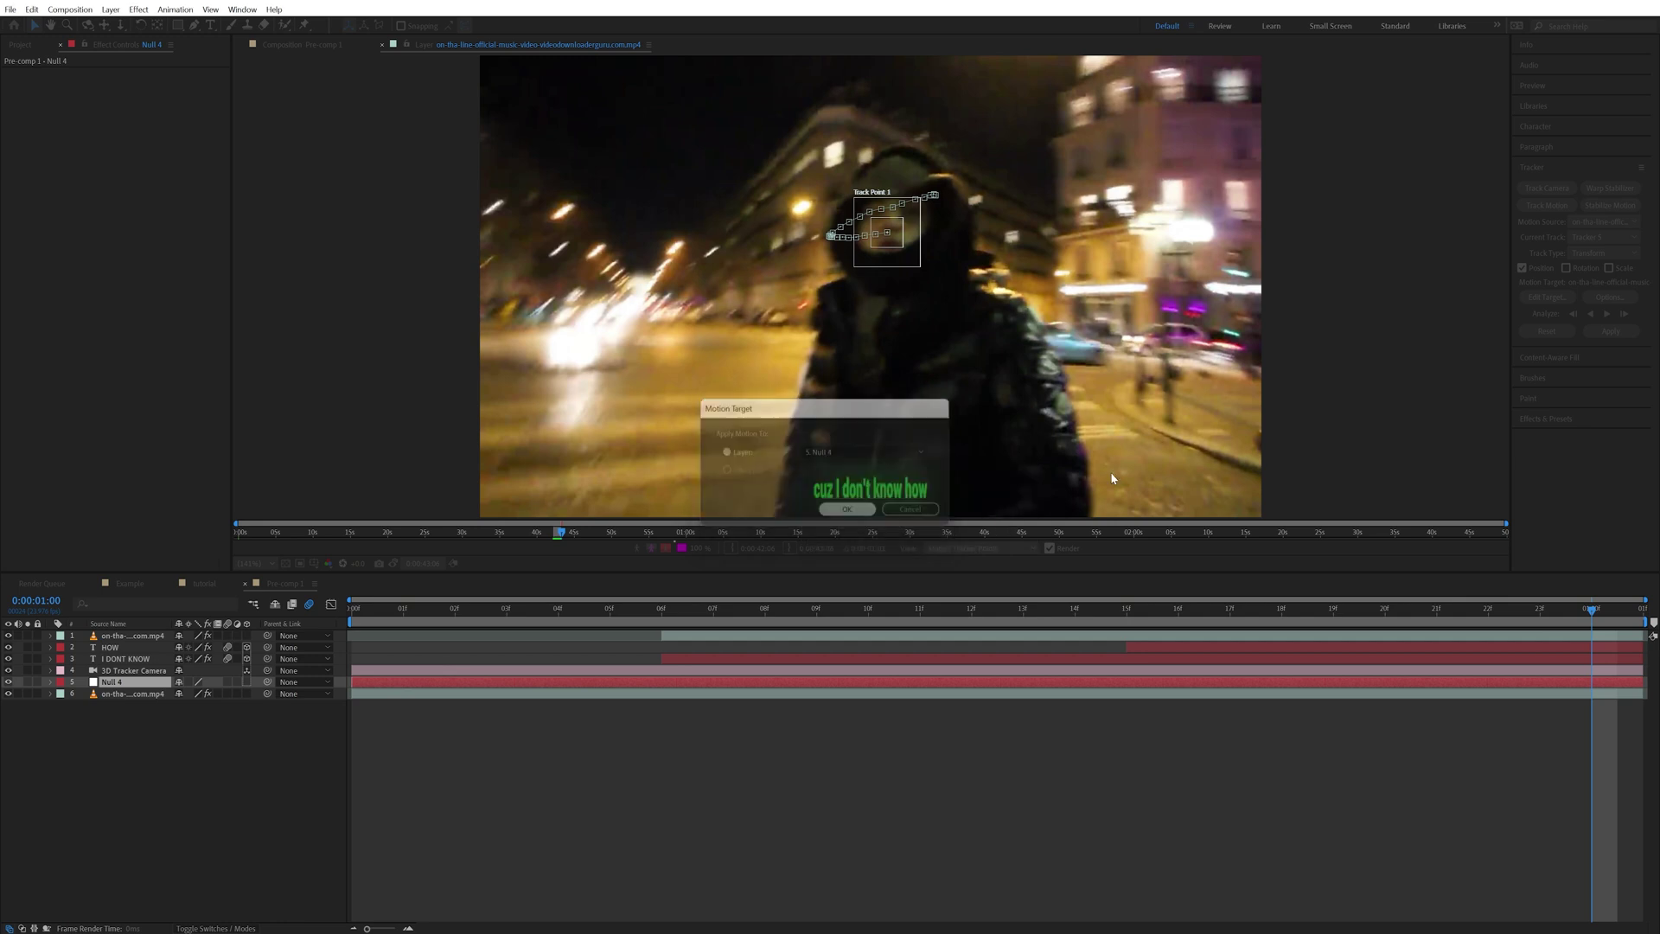
{"action": "left_click", "coordinate": [1611, 331]}
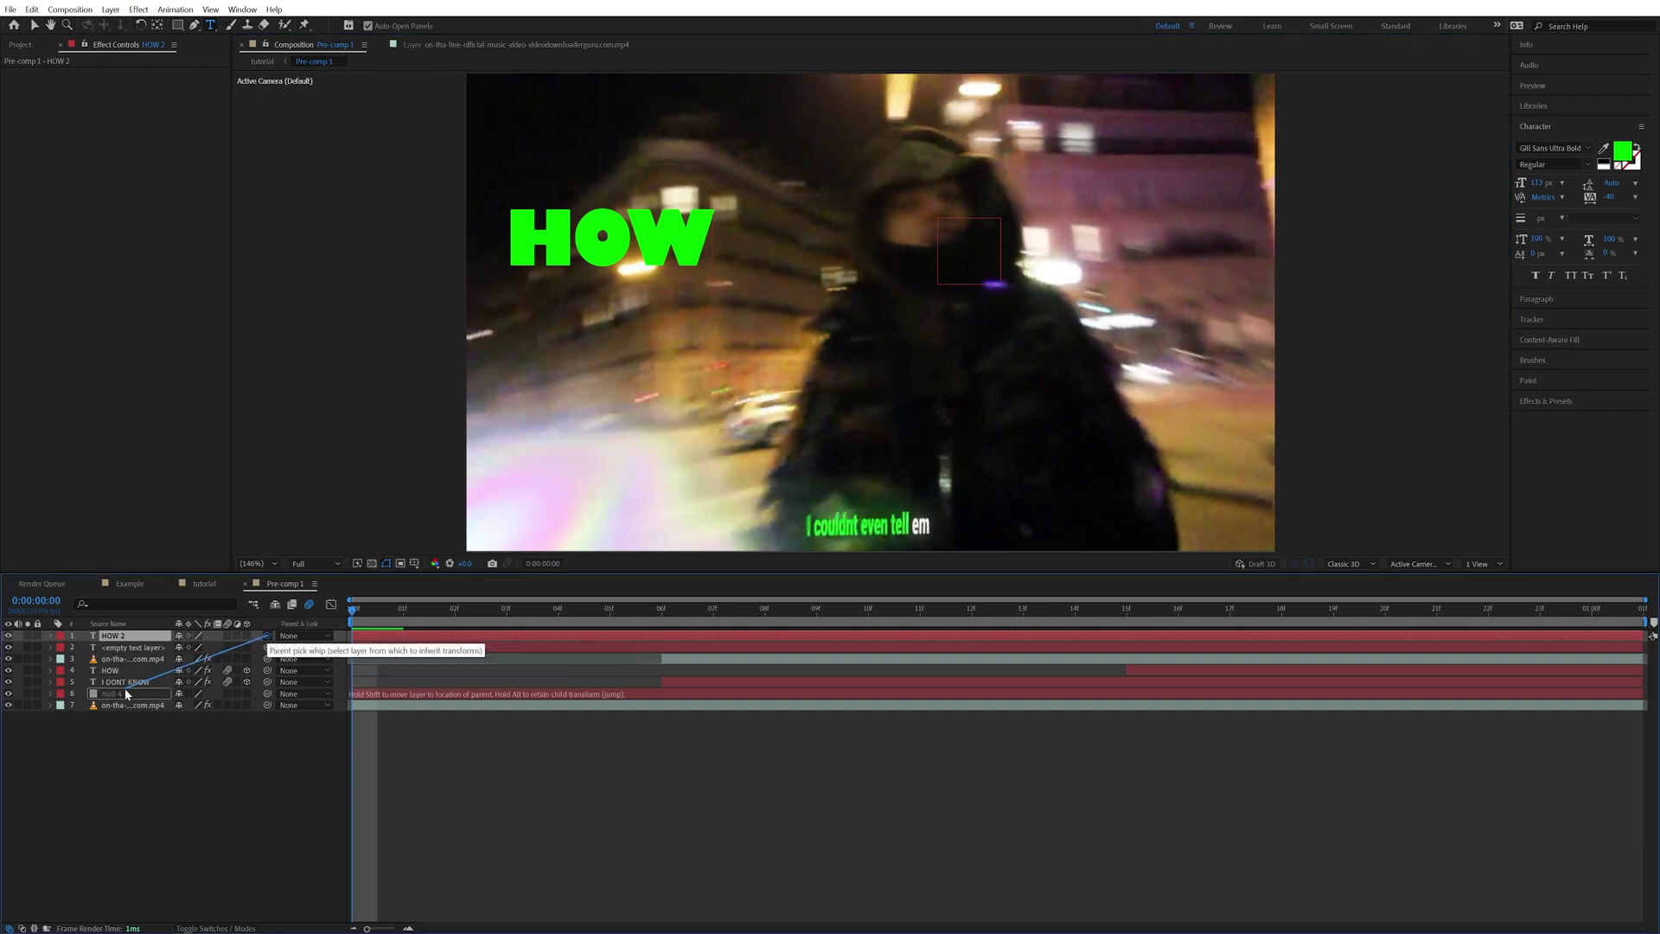
Step: Parent the HOW 2 text layer to Null 4 and preview the text following the performer
{"action": "left_click_drag", "start_coordinate": [126, 693], "coordinate": [129, 693]}
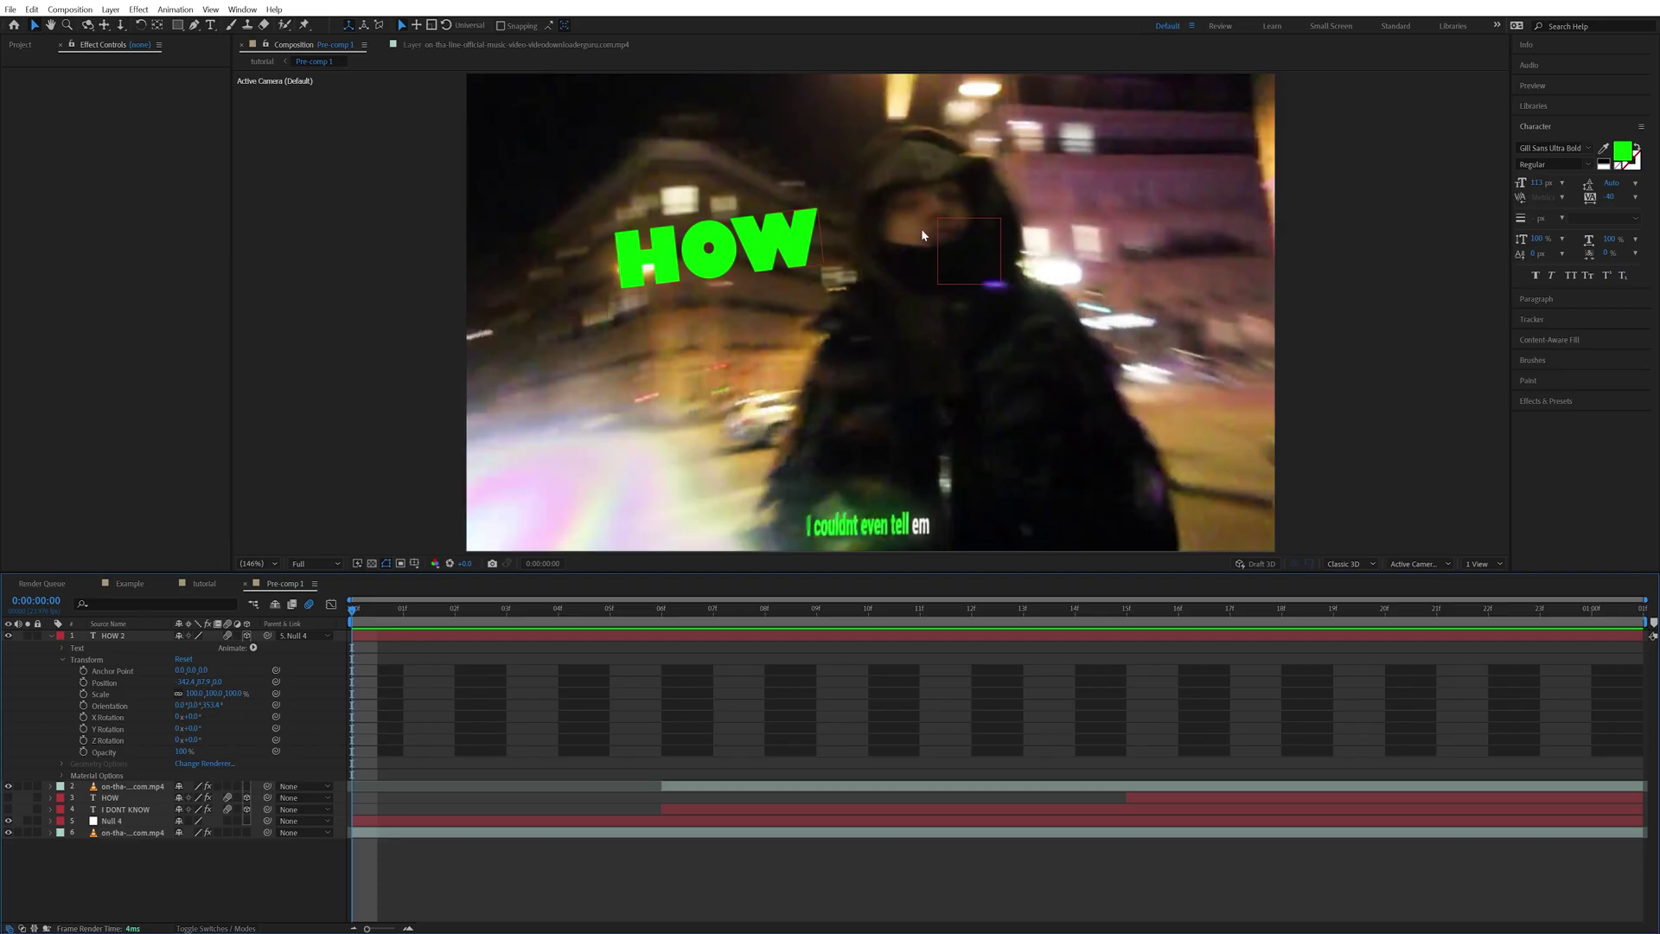
{"action": "key", "text": "space"}
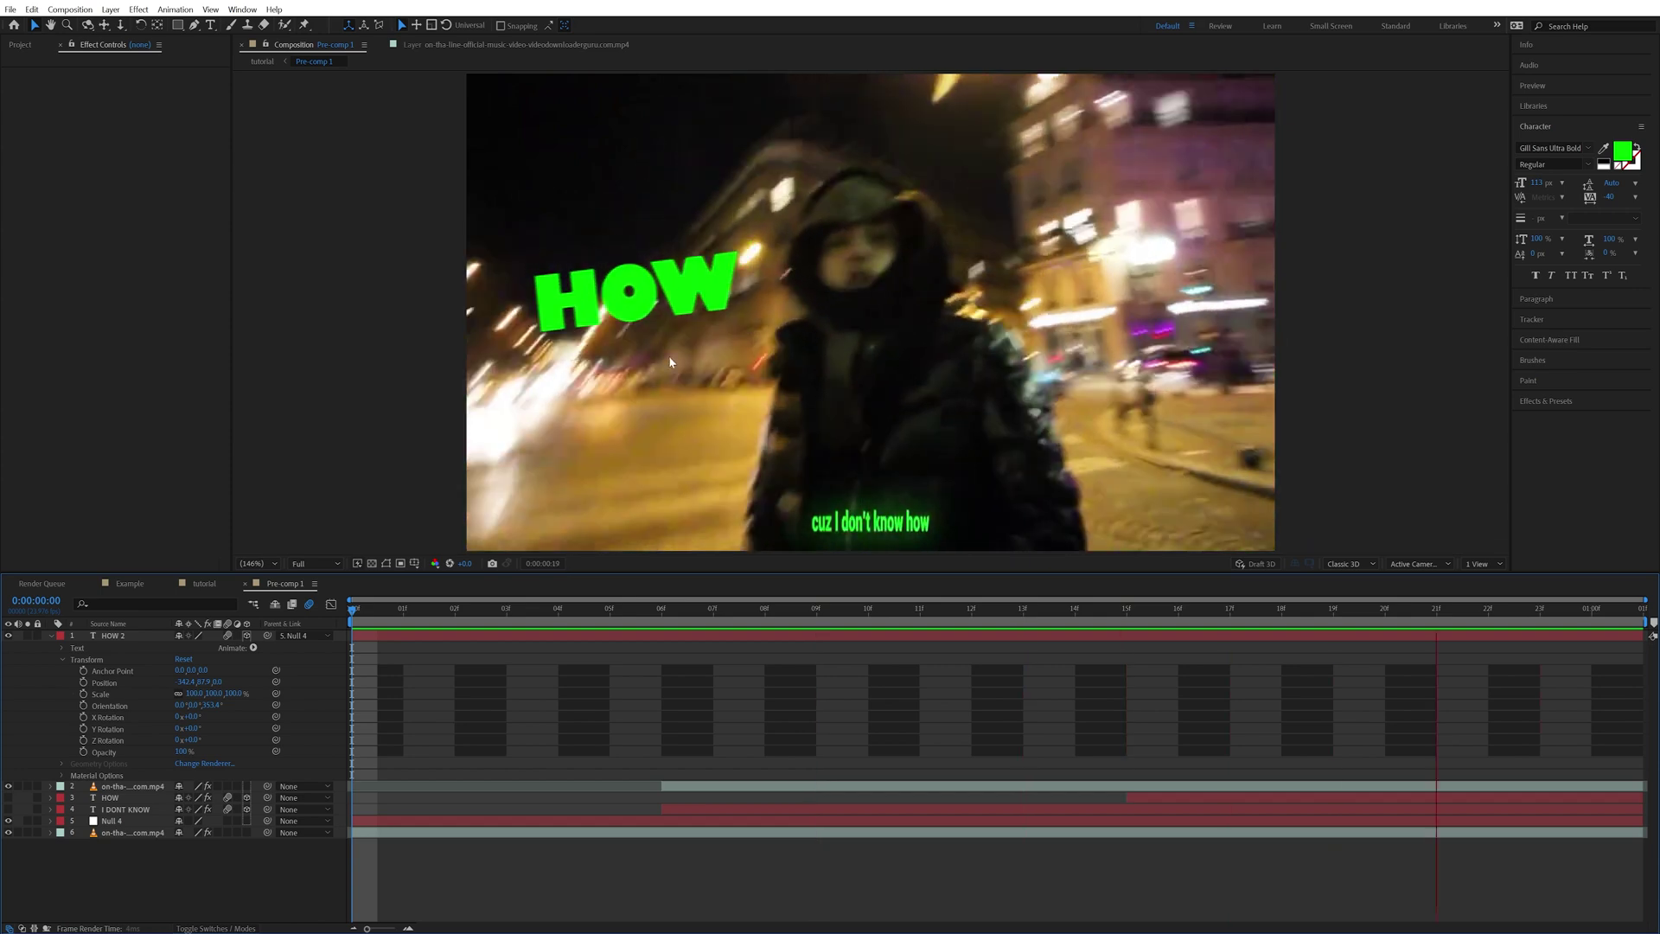